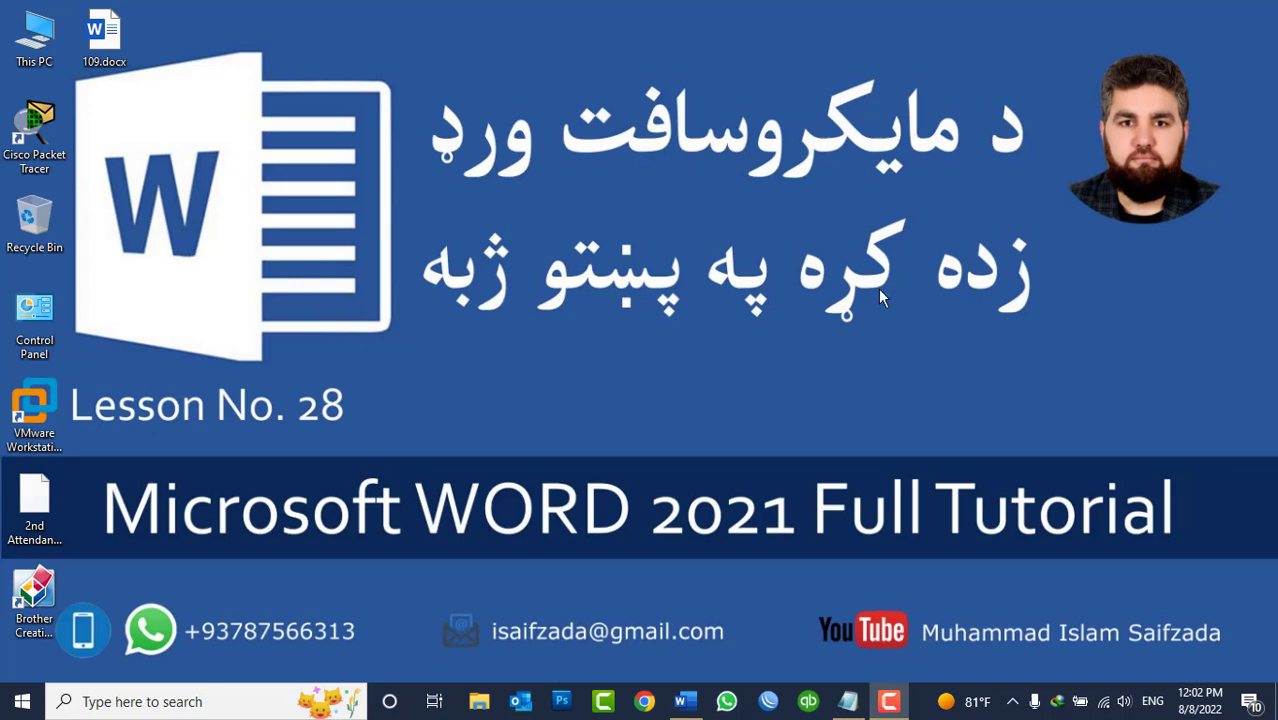
Step: Restore the blank Document2 window and show the View ribbon commands
left_click(684, 701)
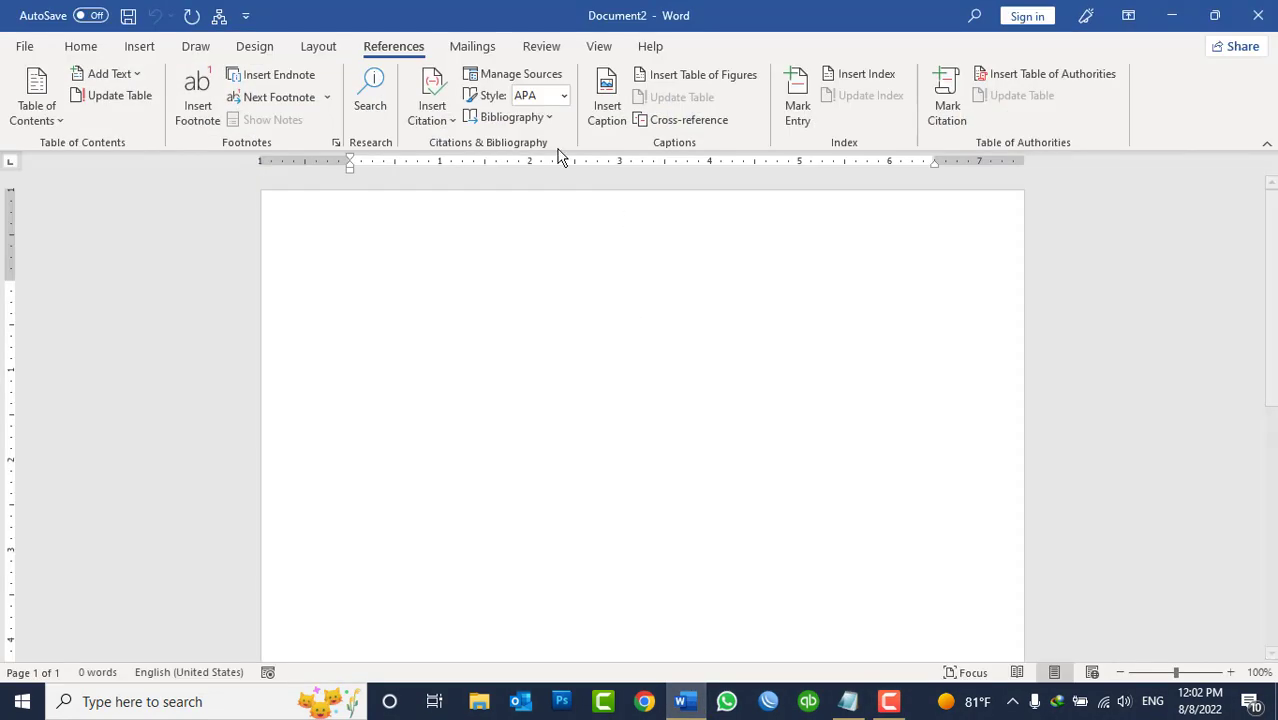
left_click(606, 47)
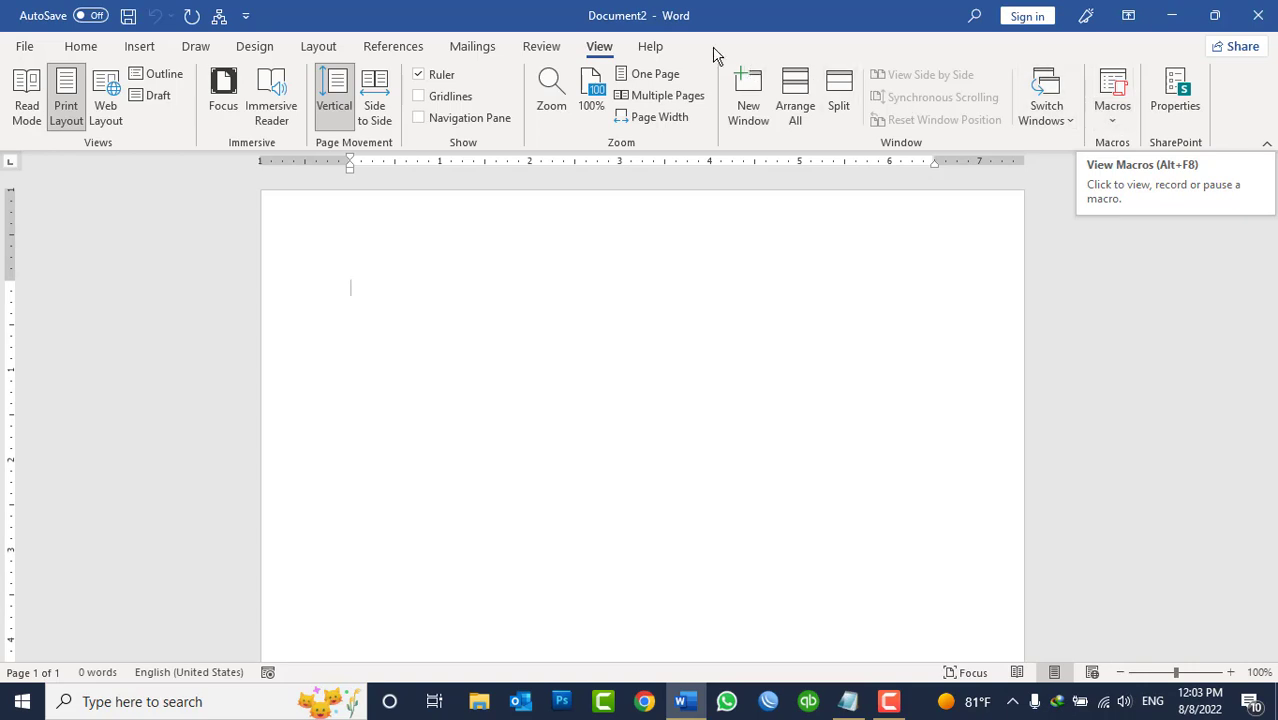
Step: Switch the ribbon to the Help tab above blank Document2
left_click(651, 47)
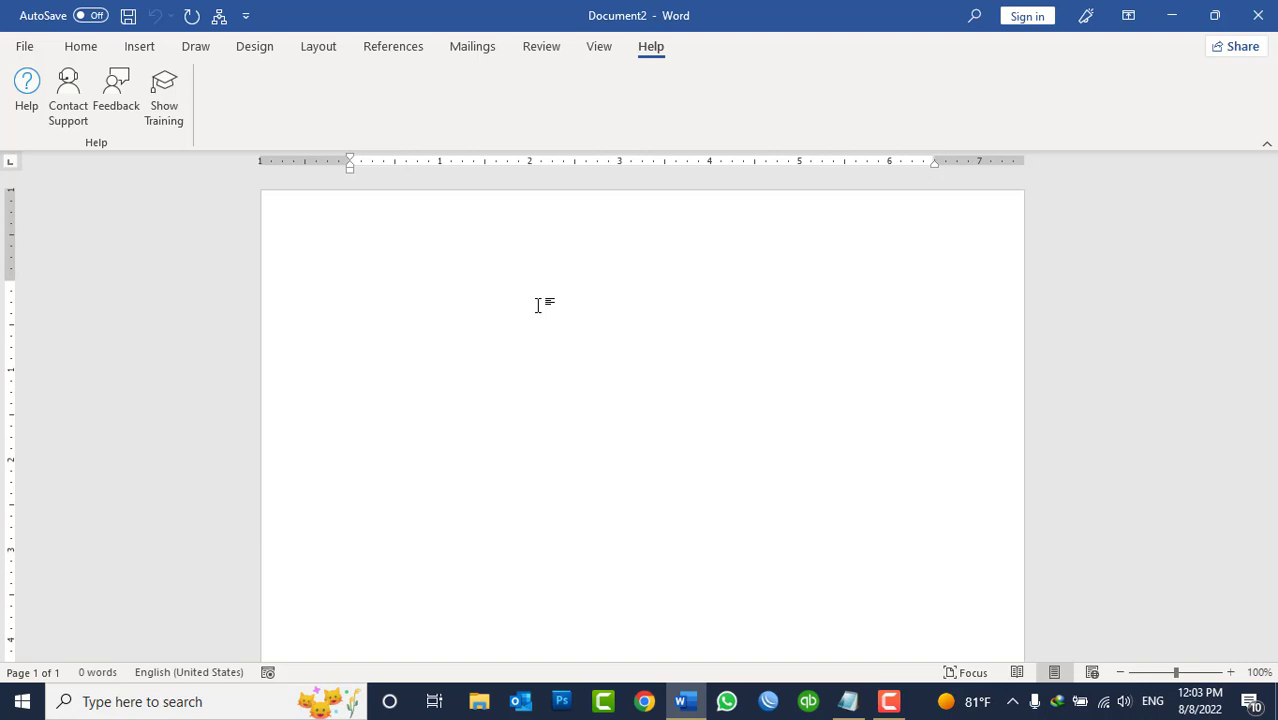
Step: Open the Help pane and scroll through its top help tasks
left_click(30, 95)
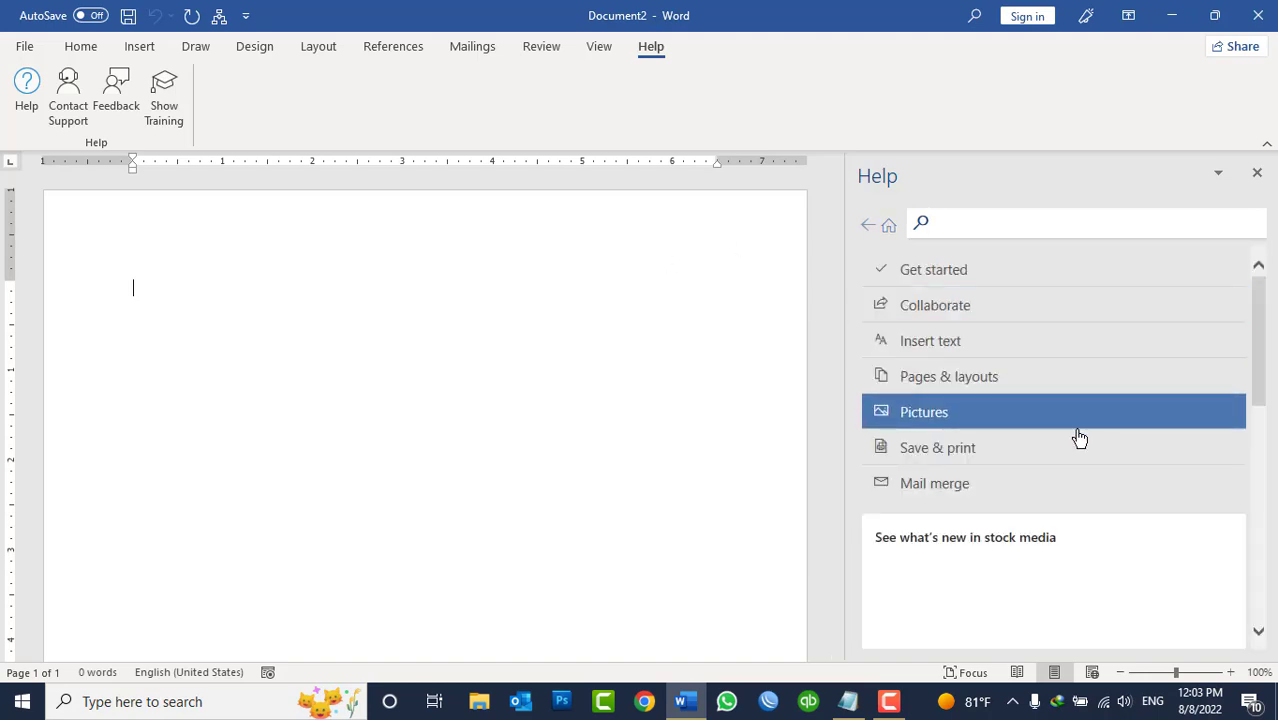
scroll(1100, 490, "down", 3)
scroll(1104, 498, "up", 3)
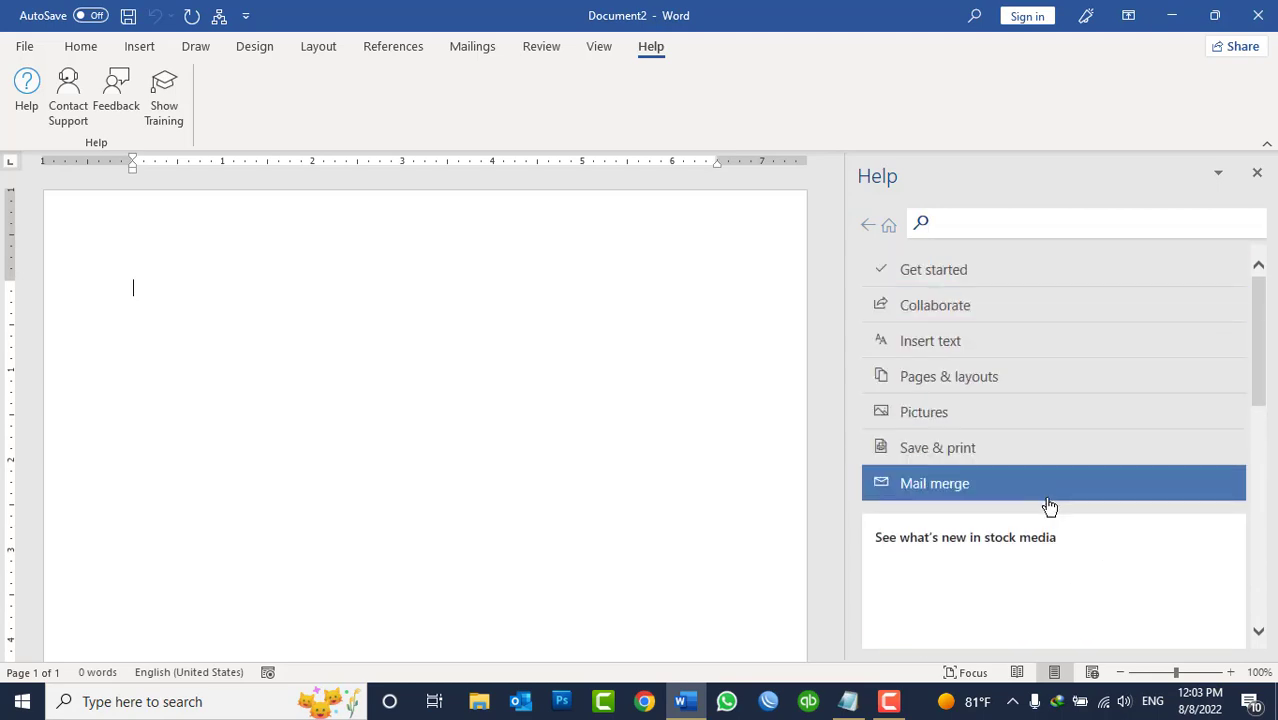
scroll(1064, 528, "down", 1)
scroll(1064, 528, "down", 3)
scroll(1070, 532, "down", 2)
scroll(1070, 532, "down", 4)
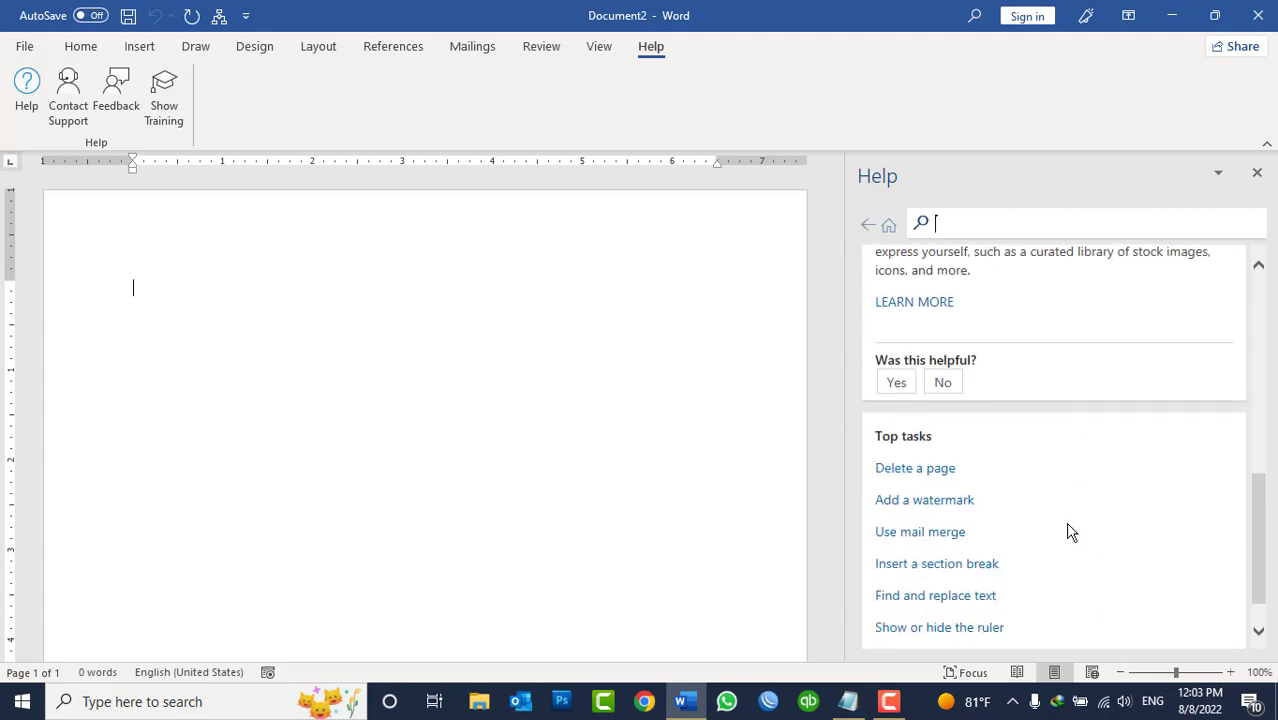
scroll(1070, 532, "down", 1)
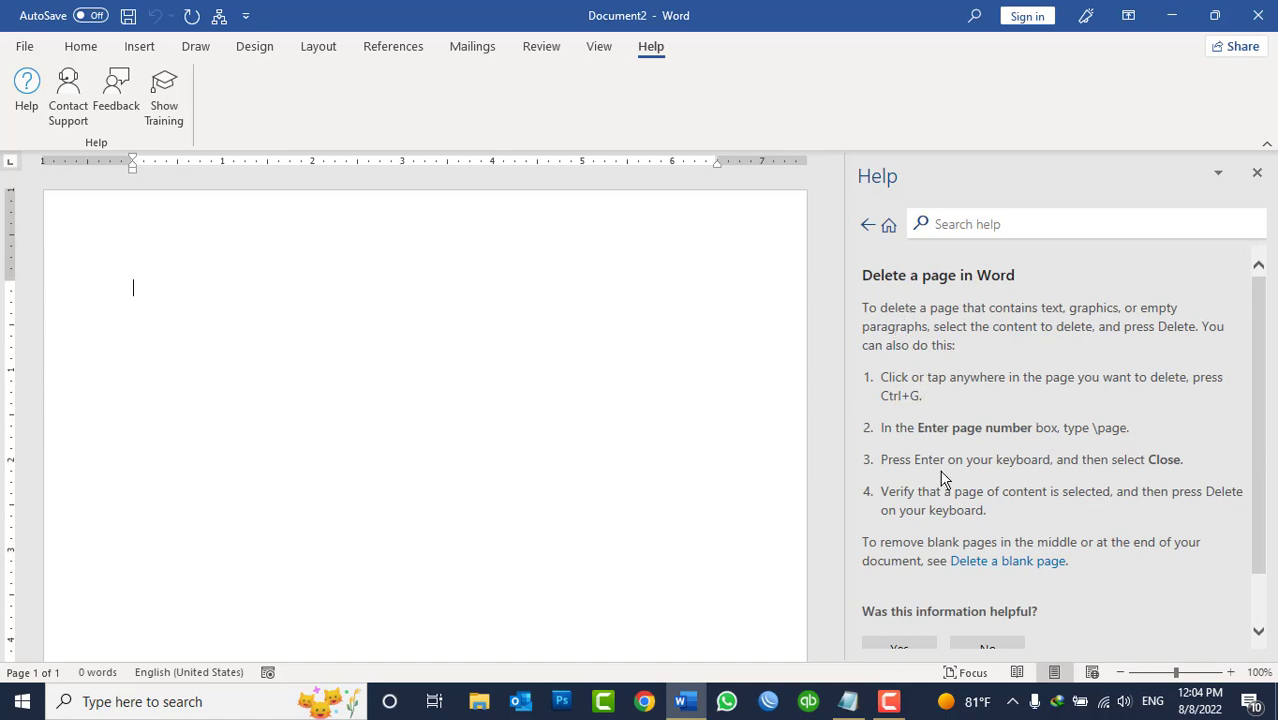
Step: Read through the 'Delete a page in Word' help article
scroll(942, 472, "down", 1)
scroll(942, 472, "up", 1)
scroll(942, 474, "down", 1)
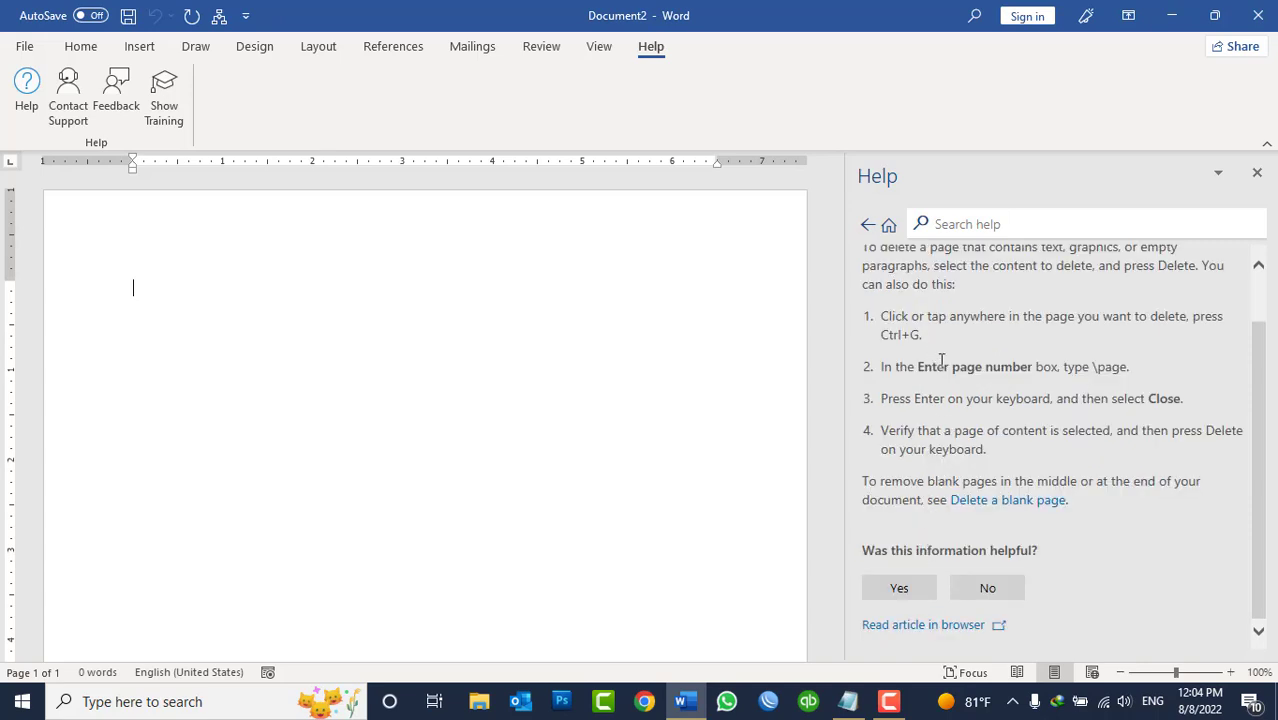
scroll(943, 366, "up", 1)
scroll(945, 368, "down", 1)
scroll(1260, 350, "up", 2)
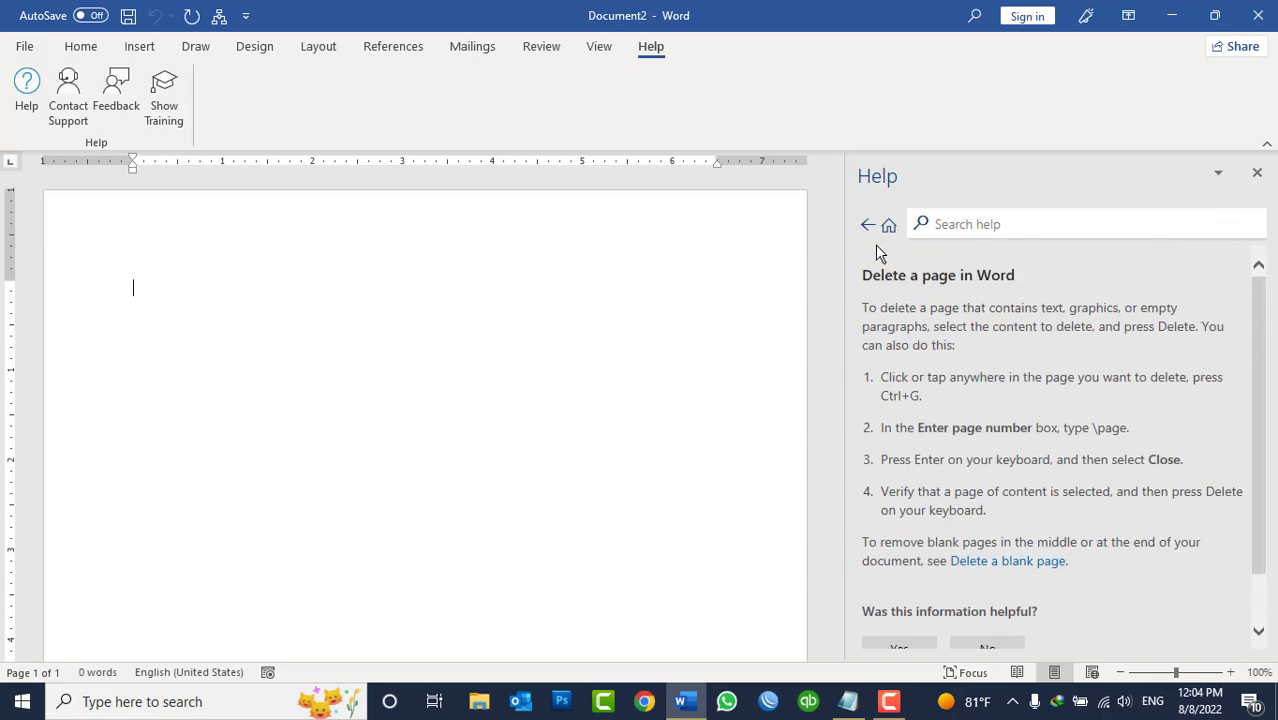
Step: Search Help for 'Save', then close the Help pane
left_click(968, 221)
type("Sav")
type("e")
key("Return")
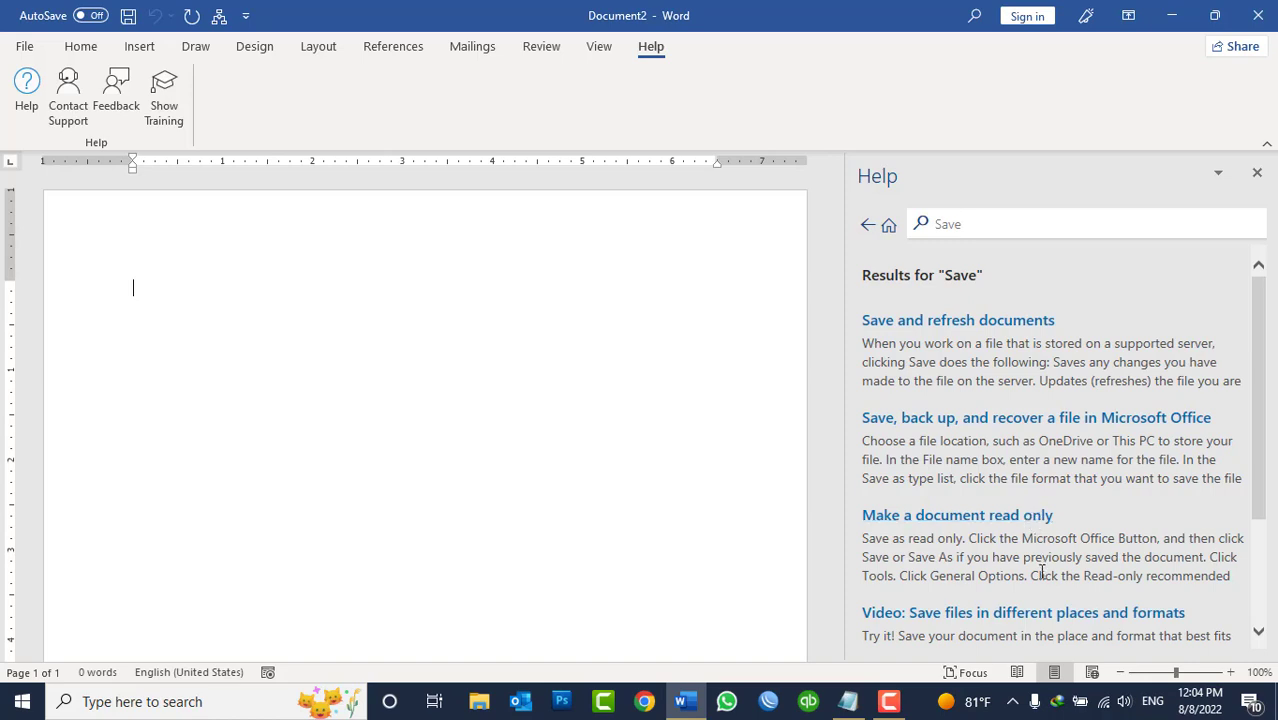
left_click(1257, 173)
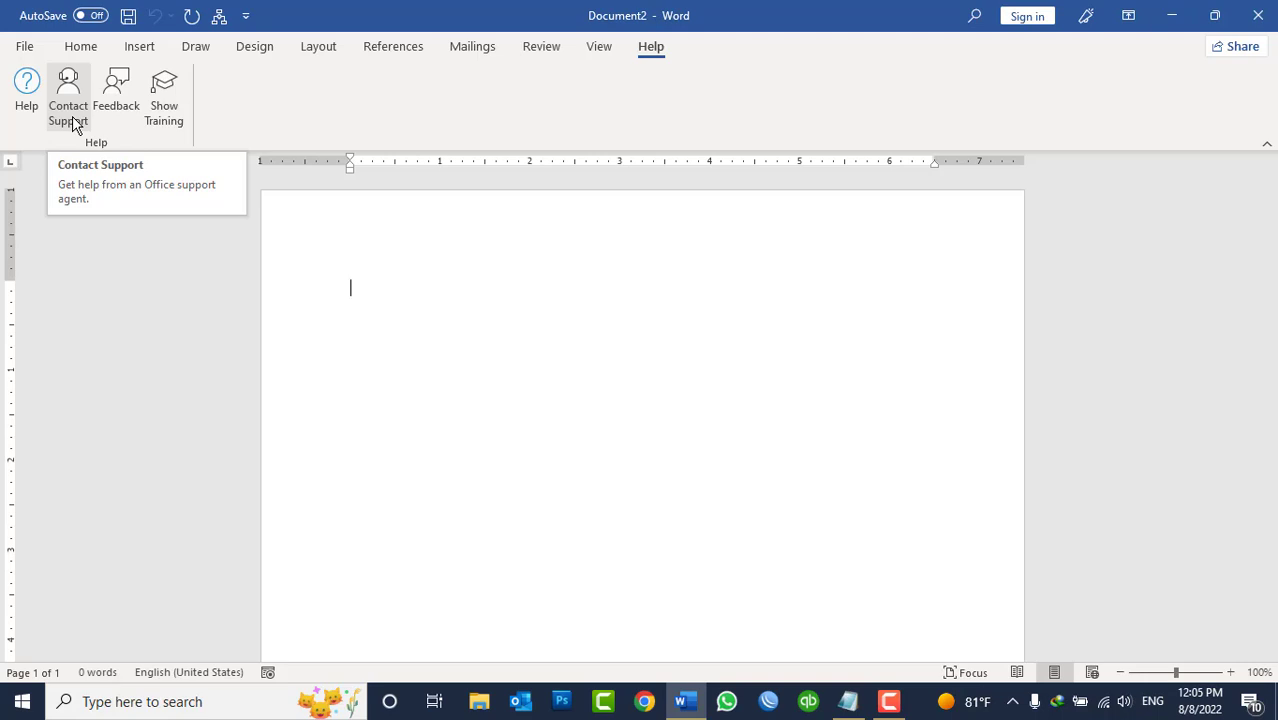
left_click(72, 116)
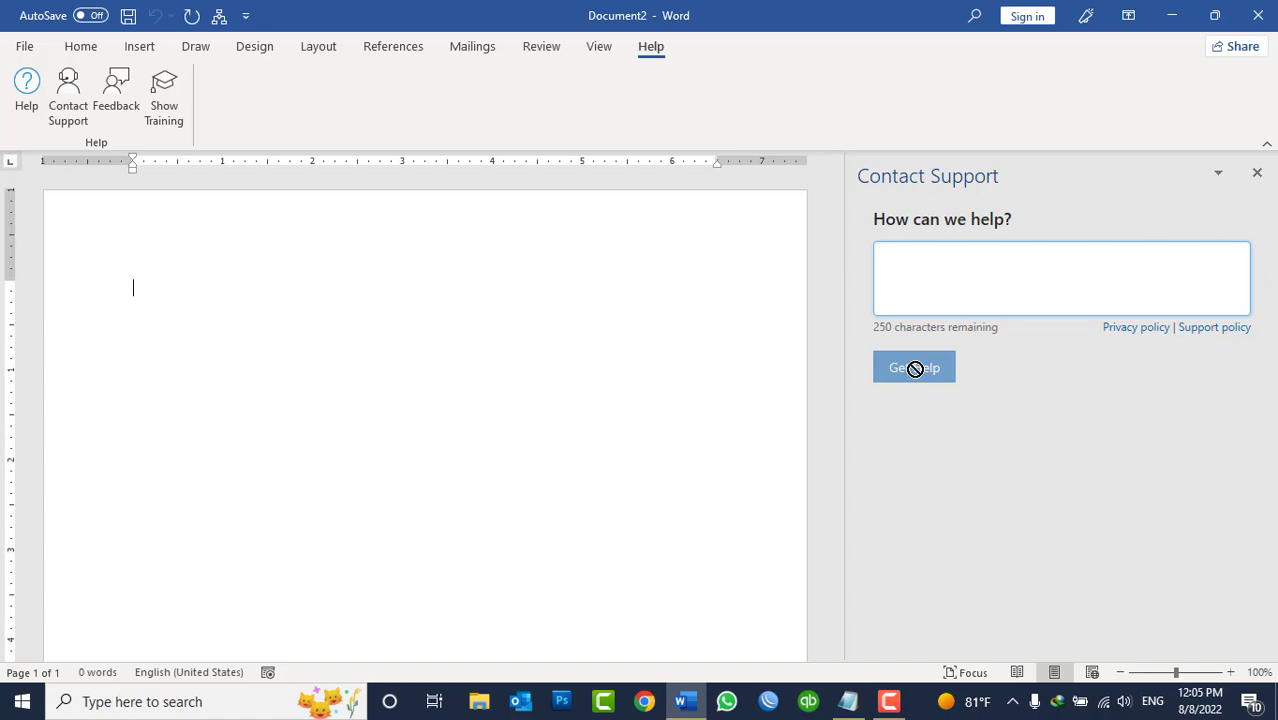
left_click(1258, 175)
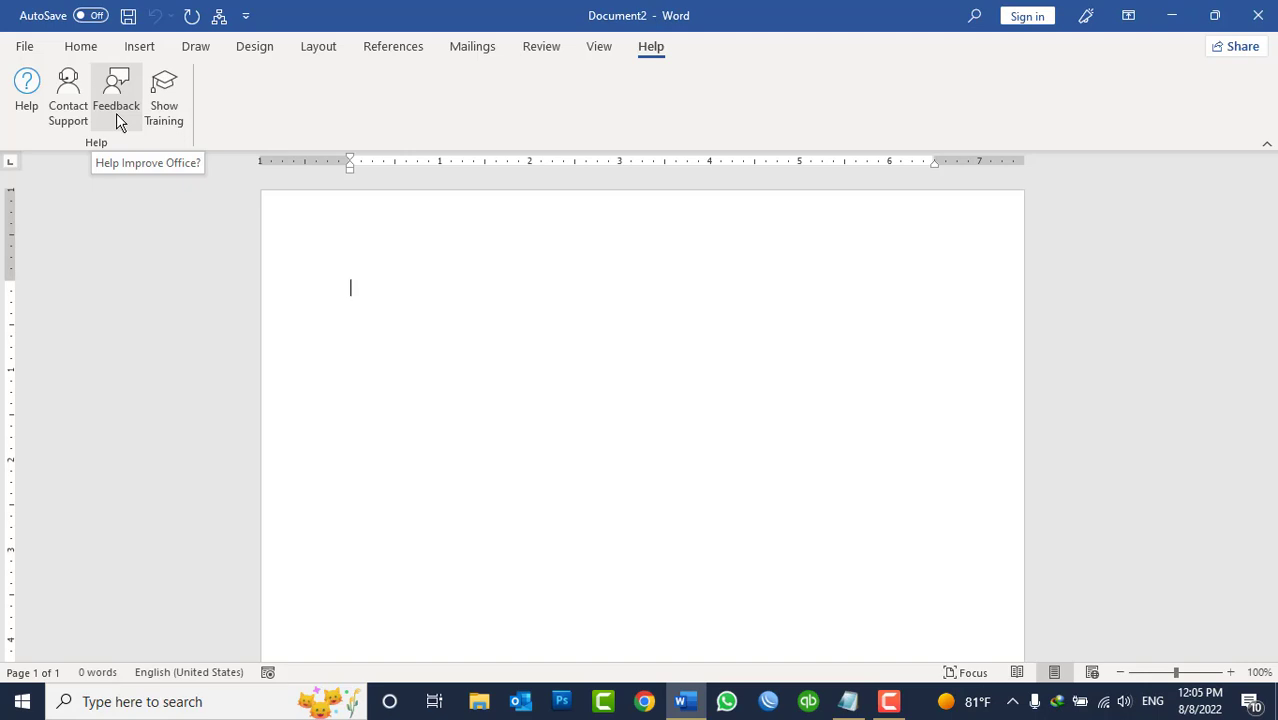
left_click(116, 114)
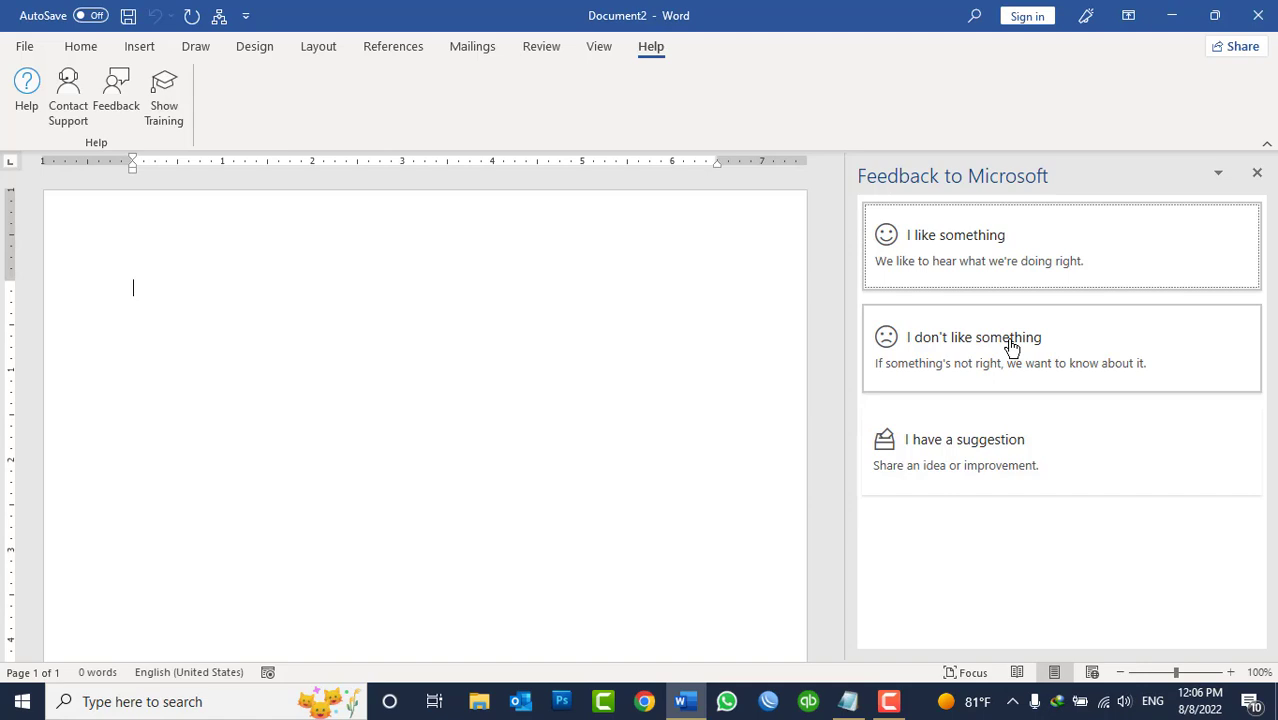
left_click(1012, 346)
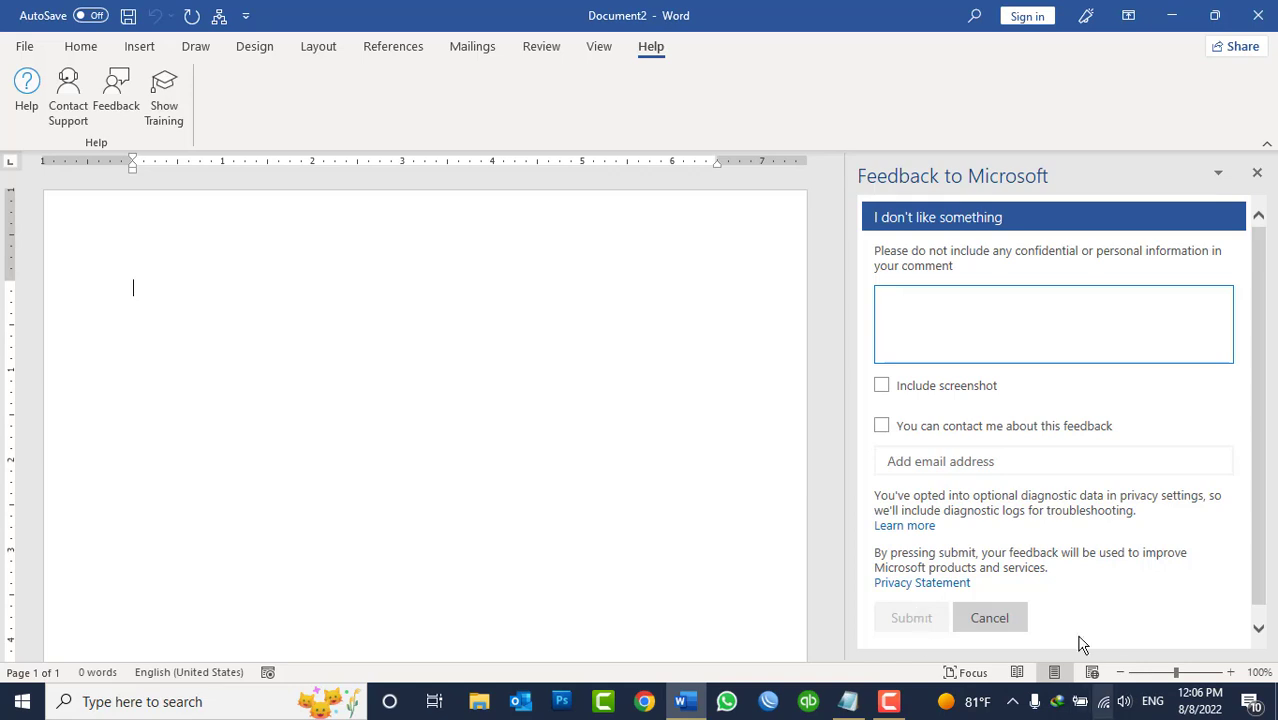
left_click(1015, 622)
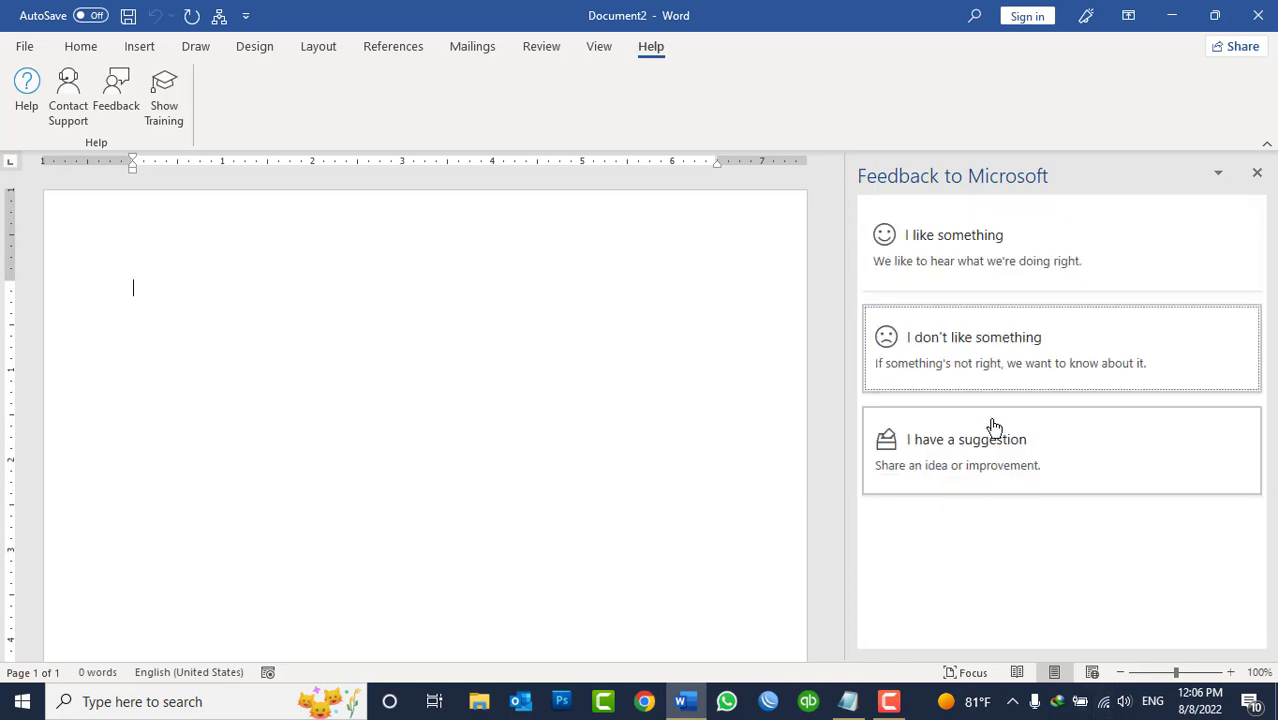
left_click(1257, 174)
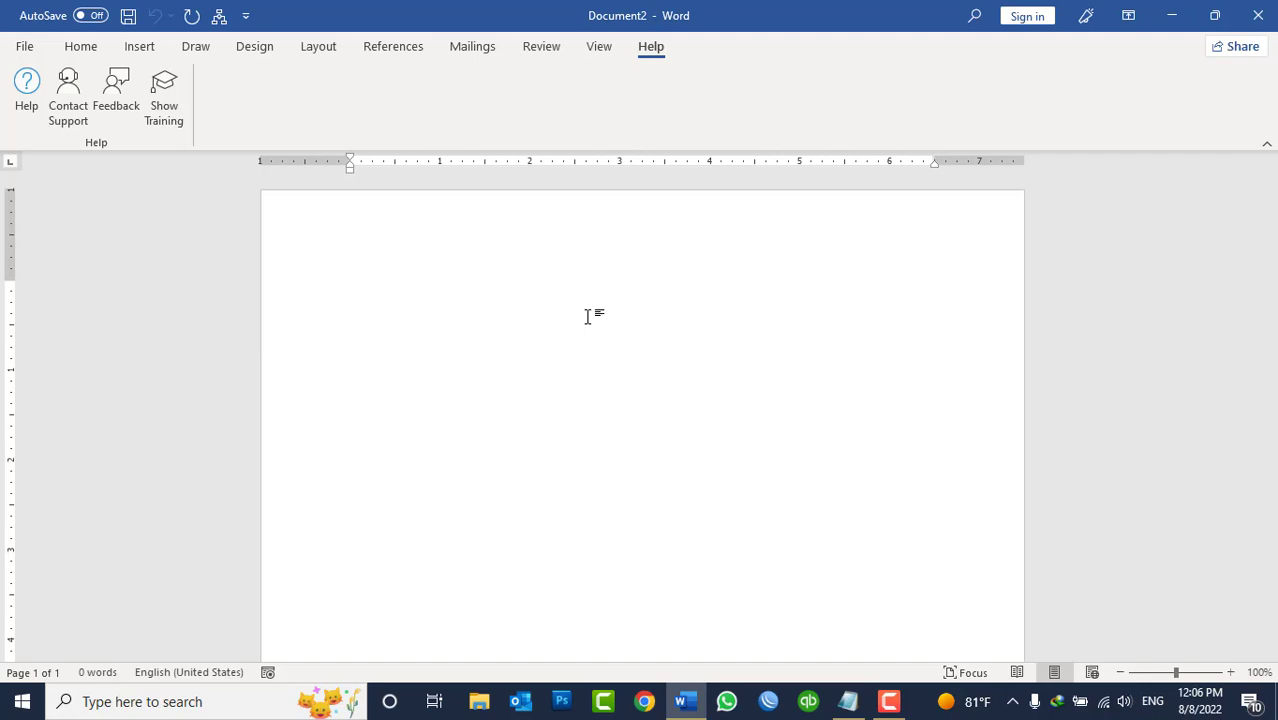
Step: Open Word training and choose the 'Insert tables, pictures, and watermarks' topic
left_click(178, 124)
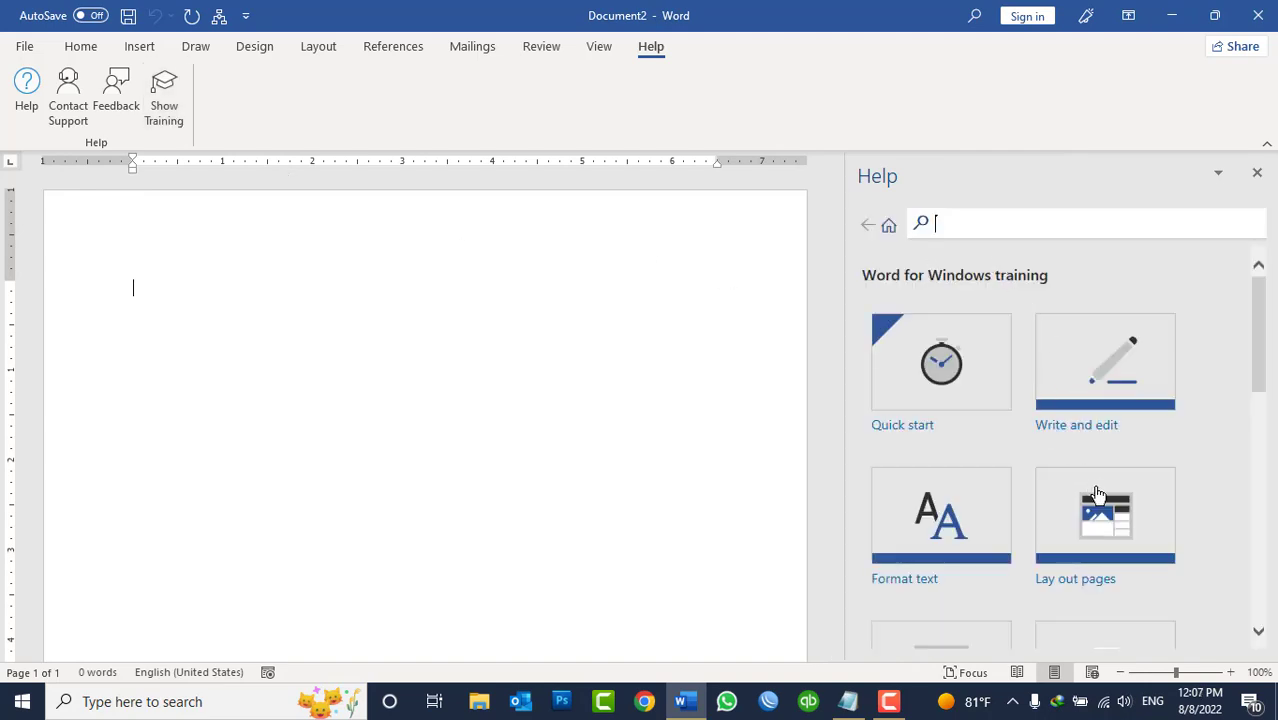
scroll(1108, 518, "down", 2)
scroll(1108, 518, "down", 2)
scroll(1130, 551, "down", 2)
scroll(1135, 565, "down", 1)
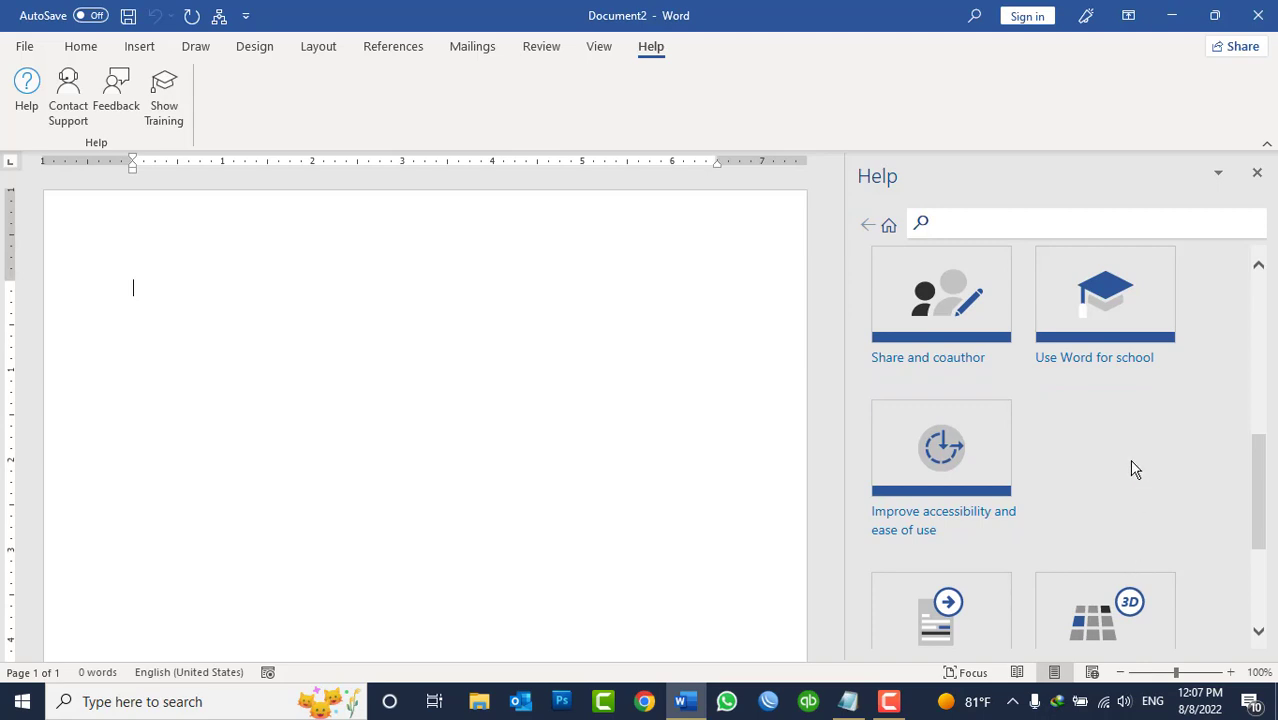
scroll(1131, 462, "up", 1)
scroll(1133, 468, "up", 2)
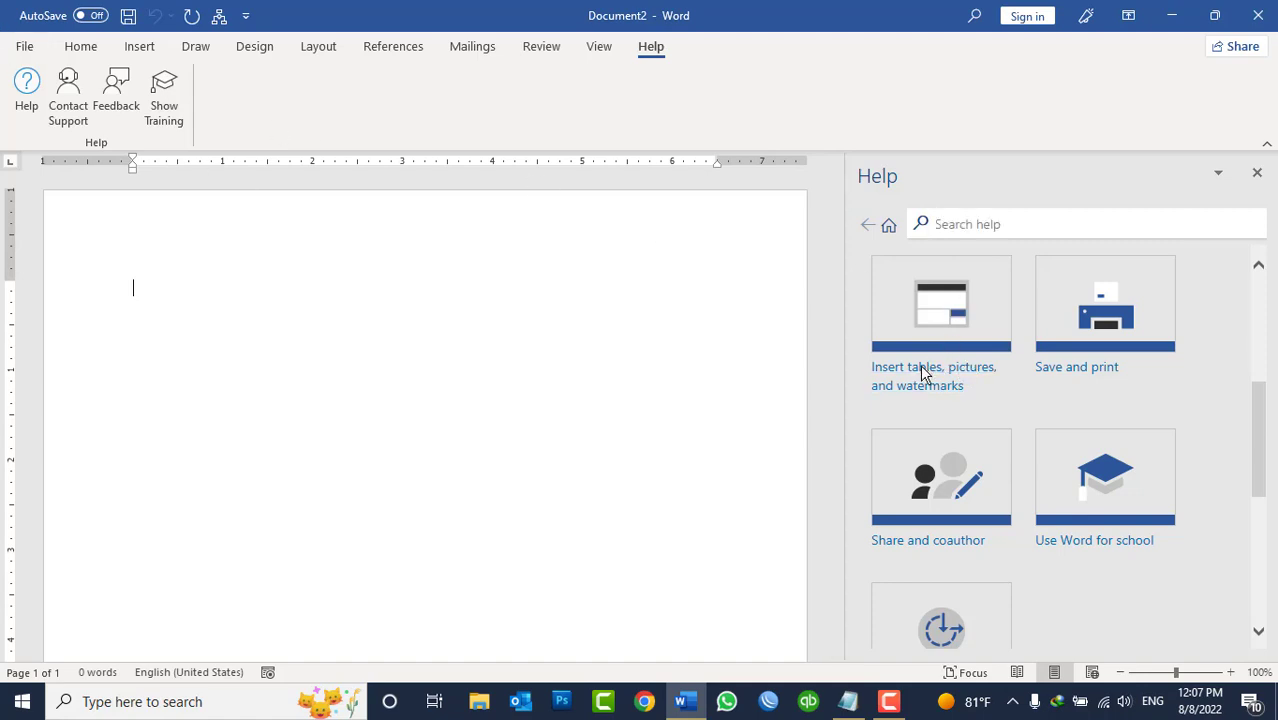
left_click(1003, 259)
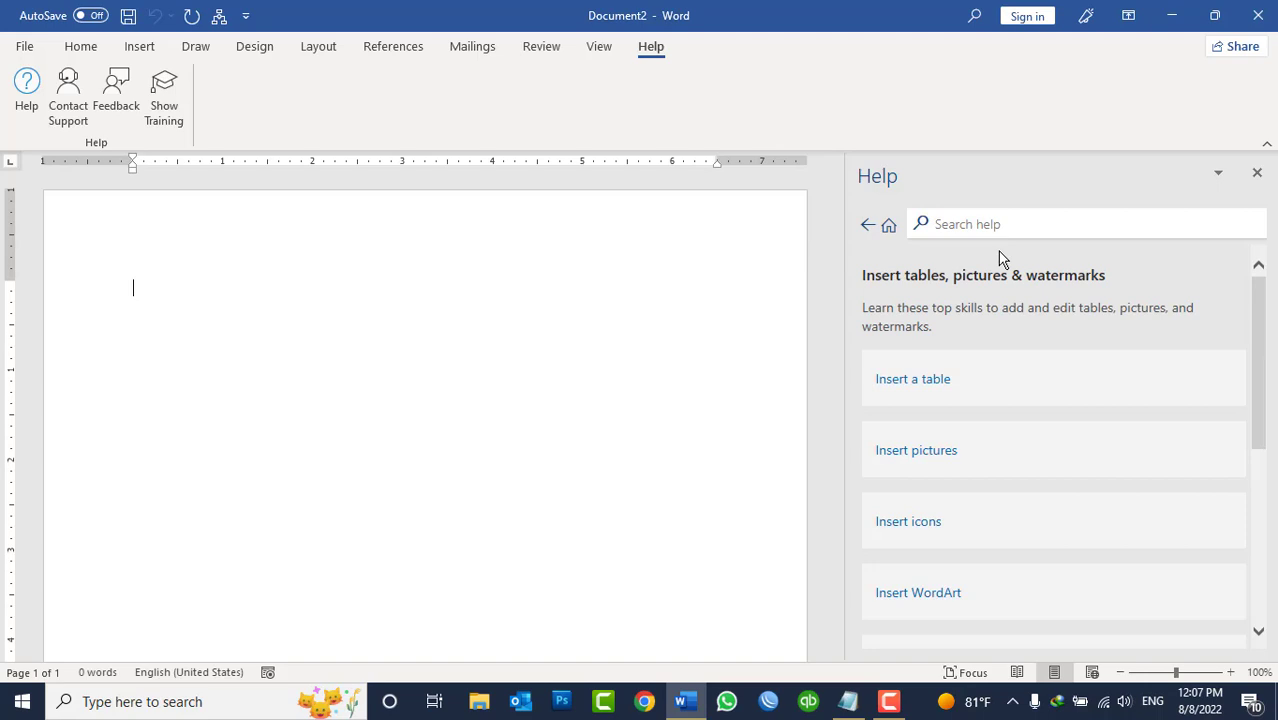
Step: Play and pause the 'Insert a table' training video, then close Help
left_click(910, 382)
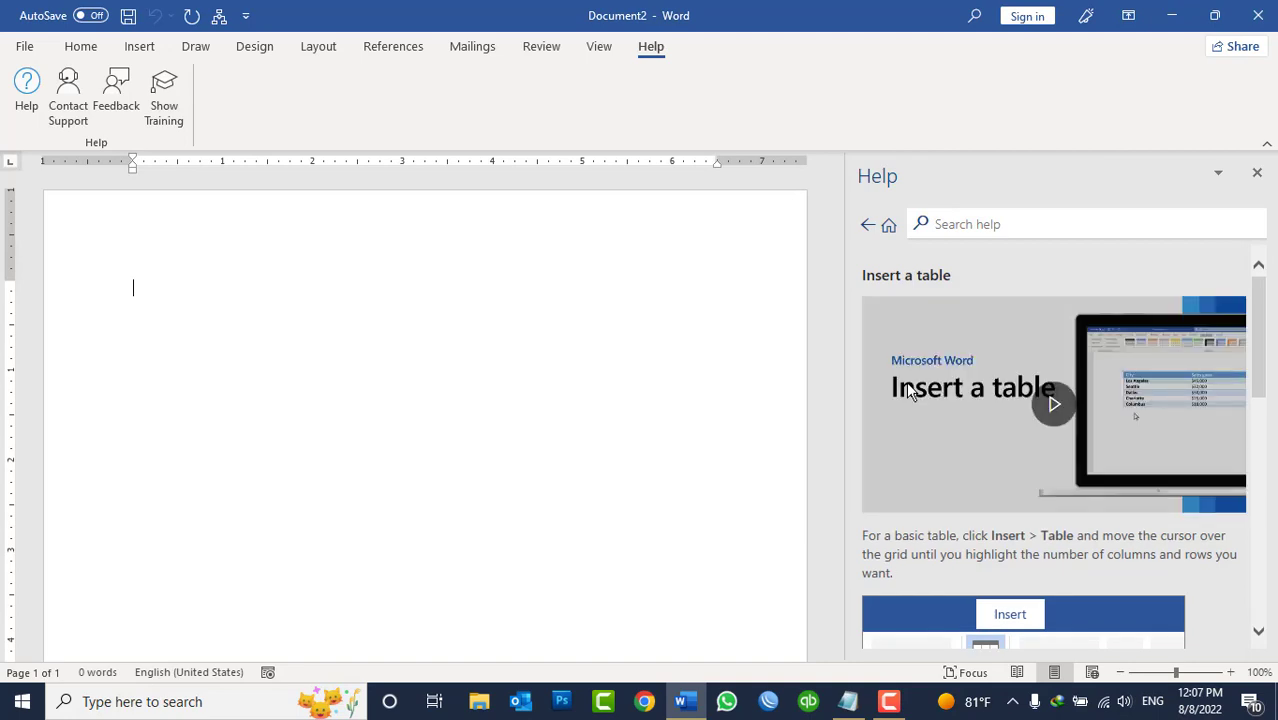
left_click(1057, 408)
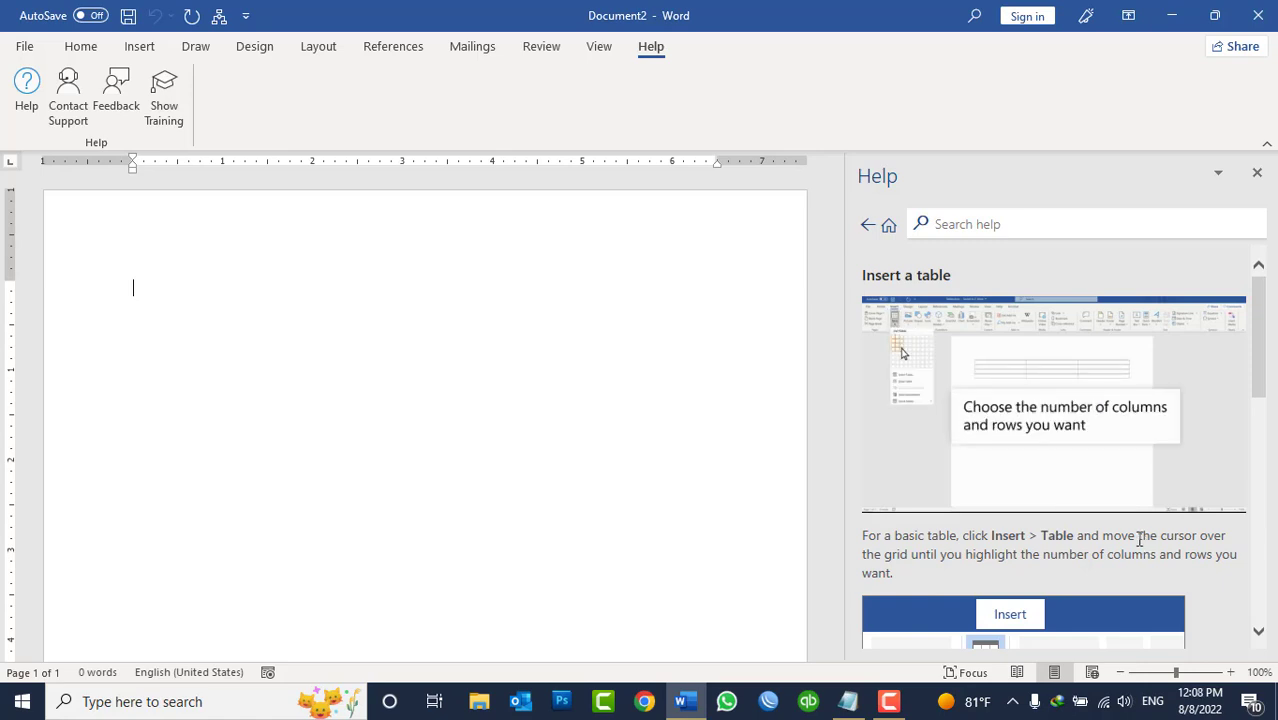
mouse_move(1050, 417)
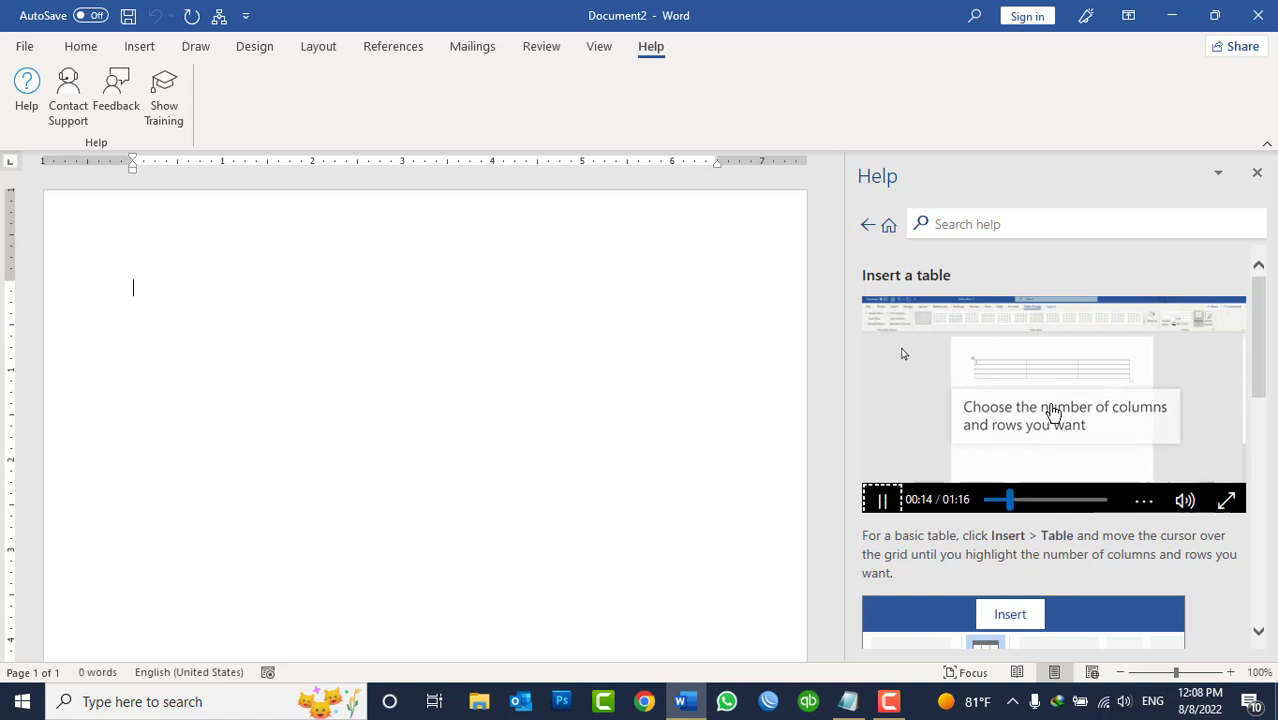
left_click(883, 488)
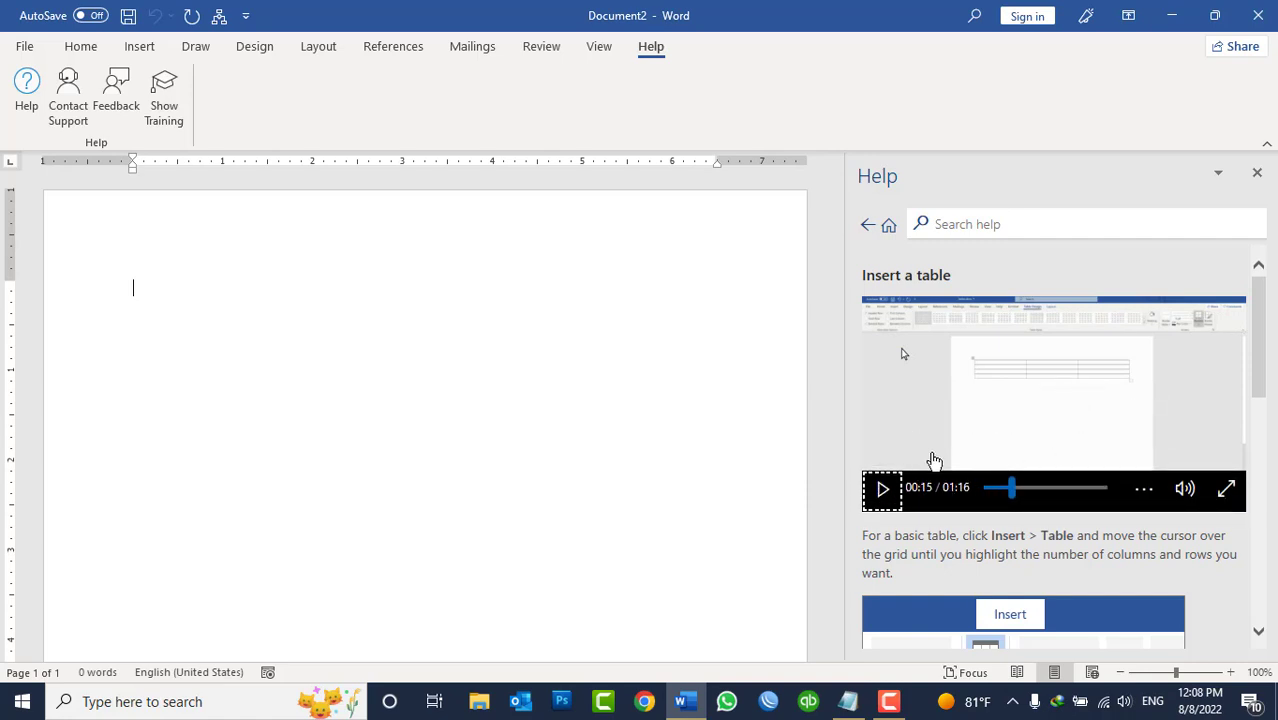
left_click(1257, 173)
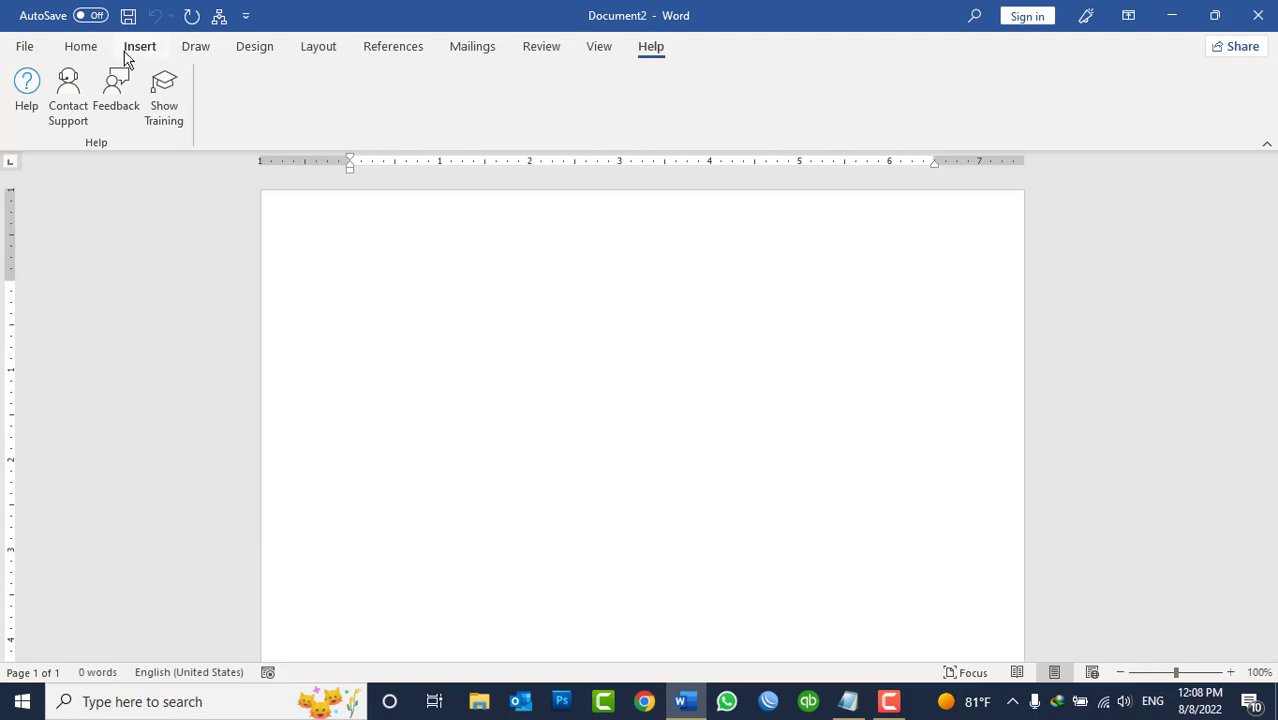
Step: Open Word Options on its General page from the File backstage
left_click(25, 47)
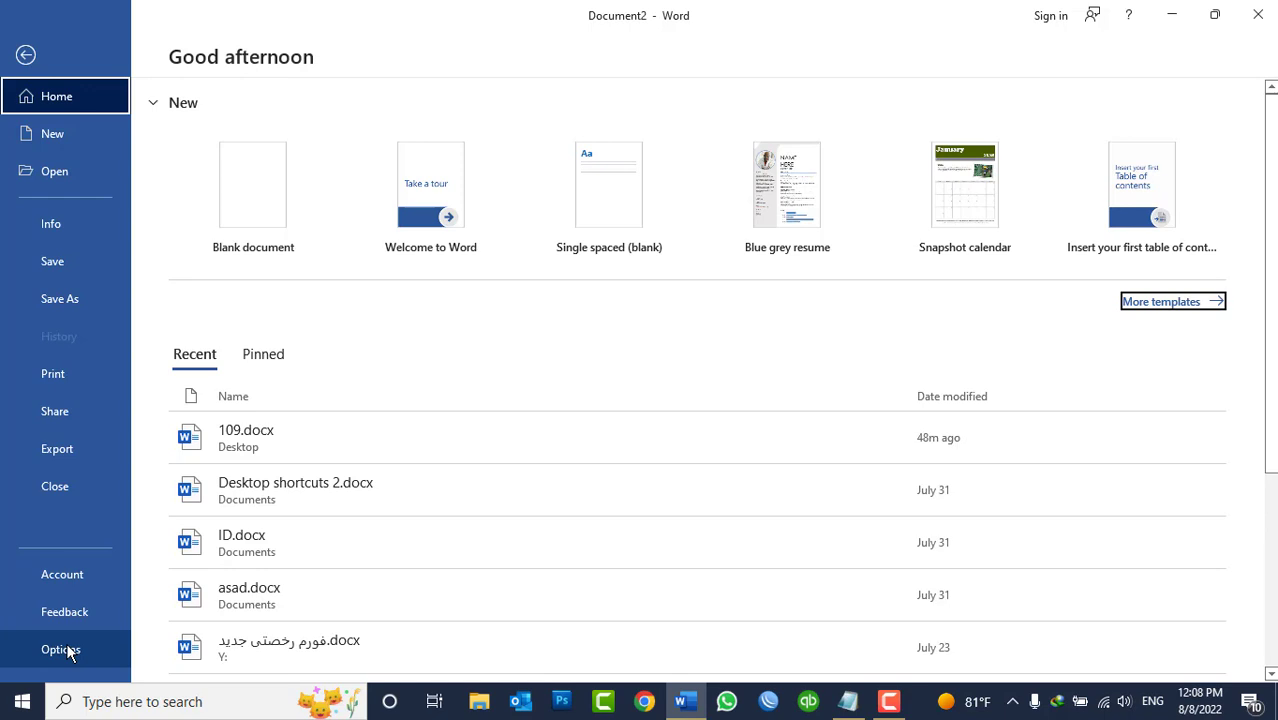
left_click(62, 650)
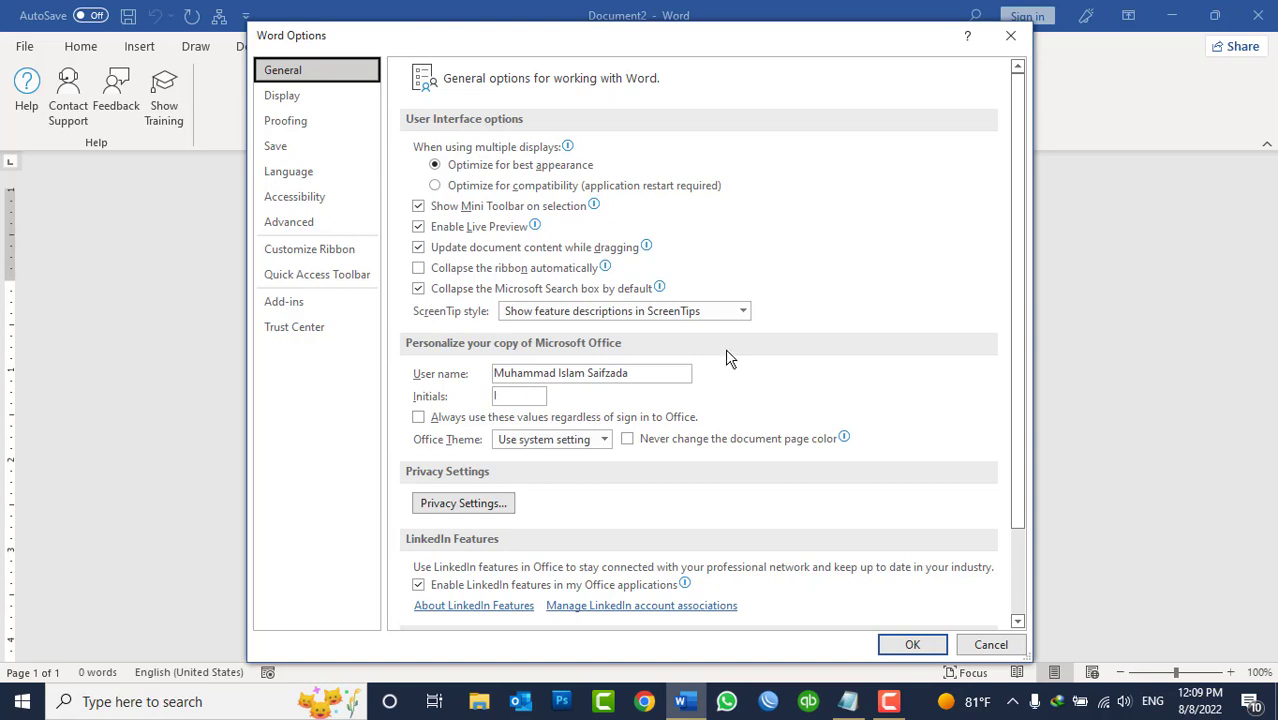
Step: Try Optimize for compatibility for multiple displays, then return to Optimize for best appearance
mouse_move(512, 152)
mouse_move(580, 177)
left_click(622, 188)
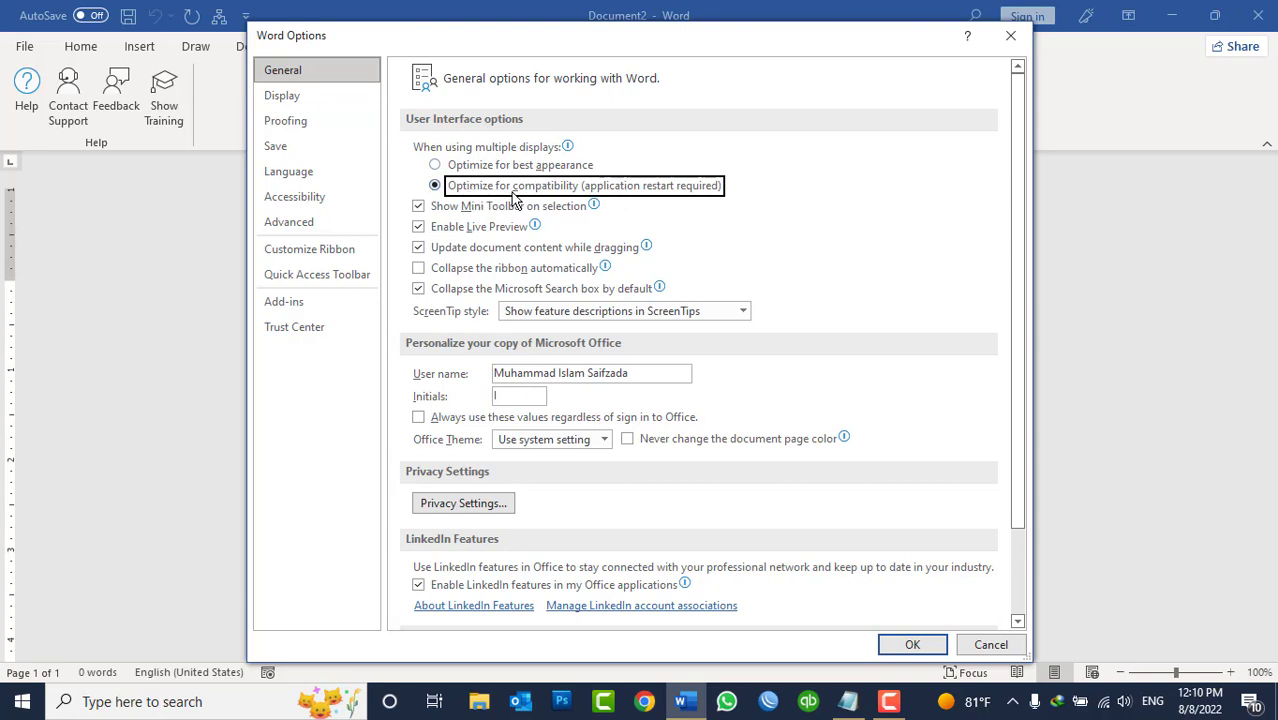
mouse_move(545, 195)
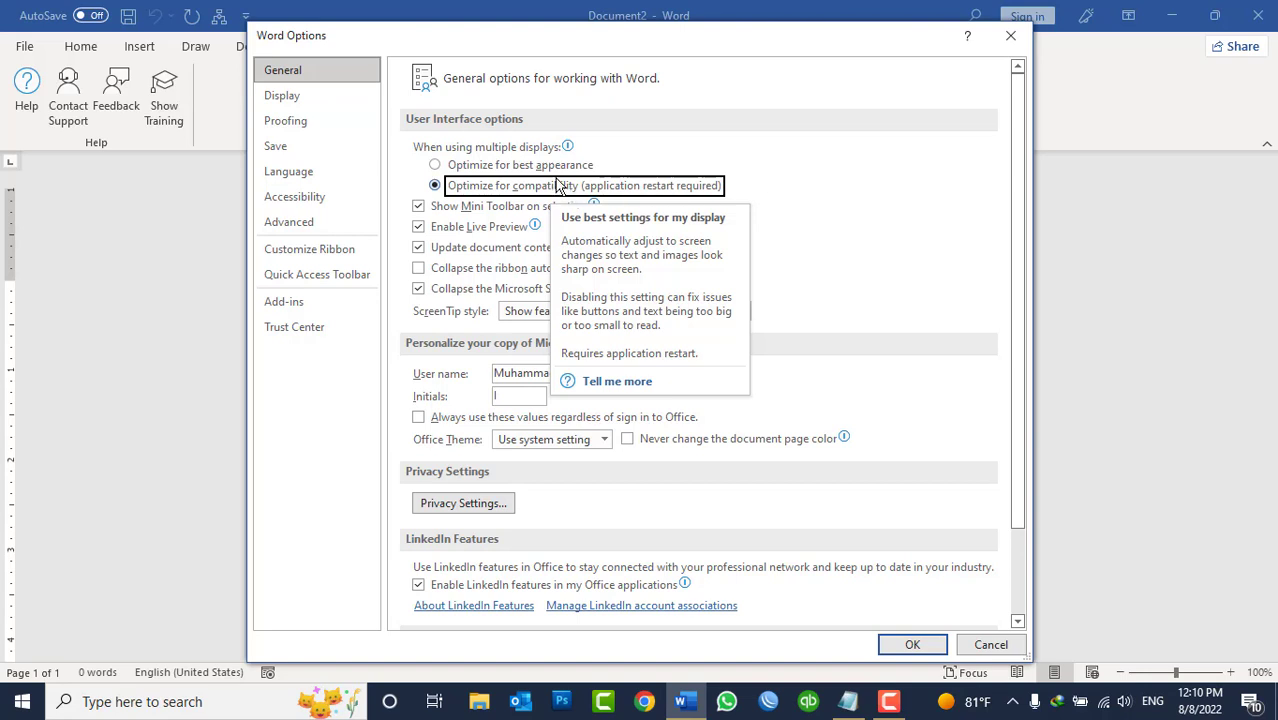
left_click(545, 172)
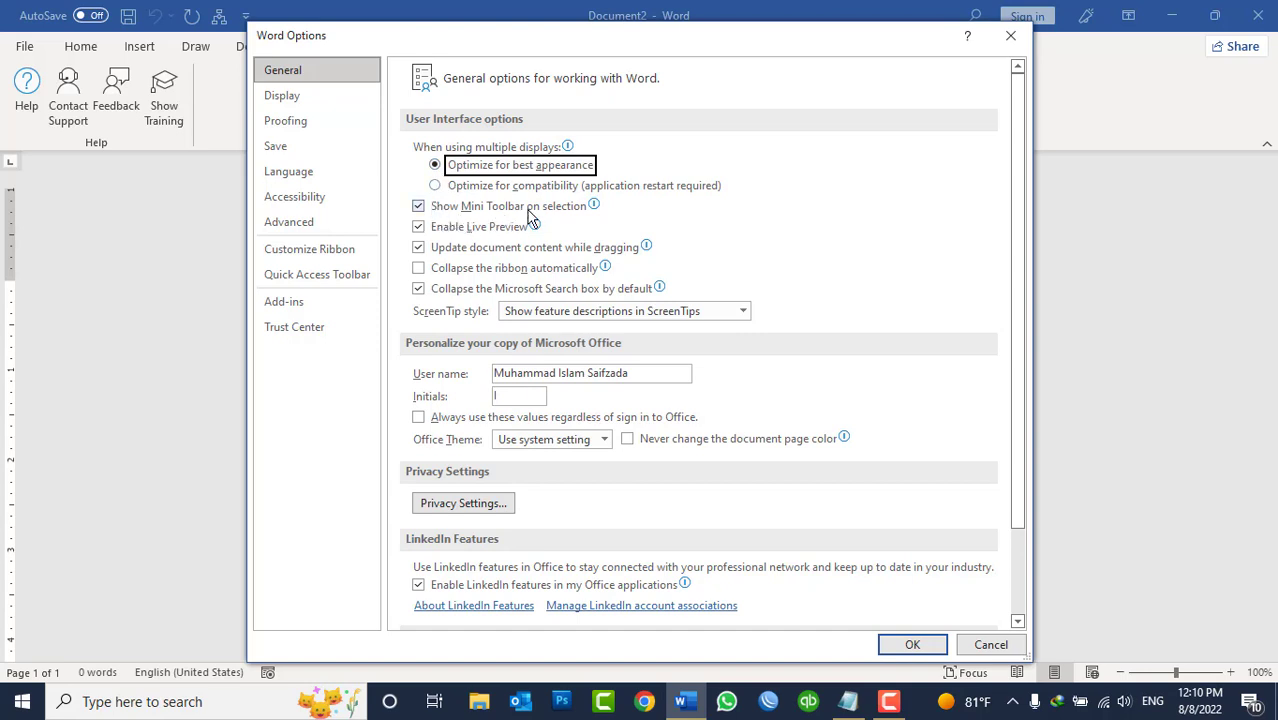
mouse_move(530, 218)
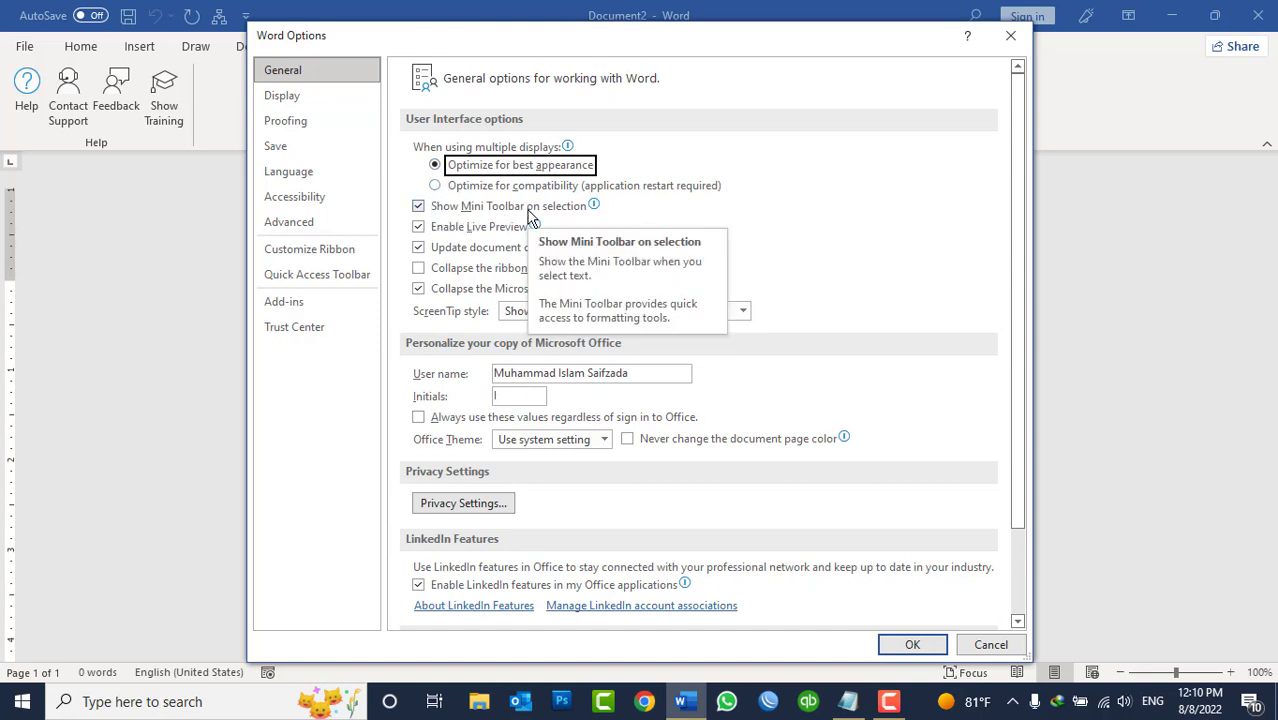
Step: Cancel Word Options and generate five sample paragraphs with =rand()
left_click(990, 645)
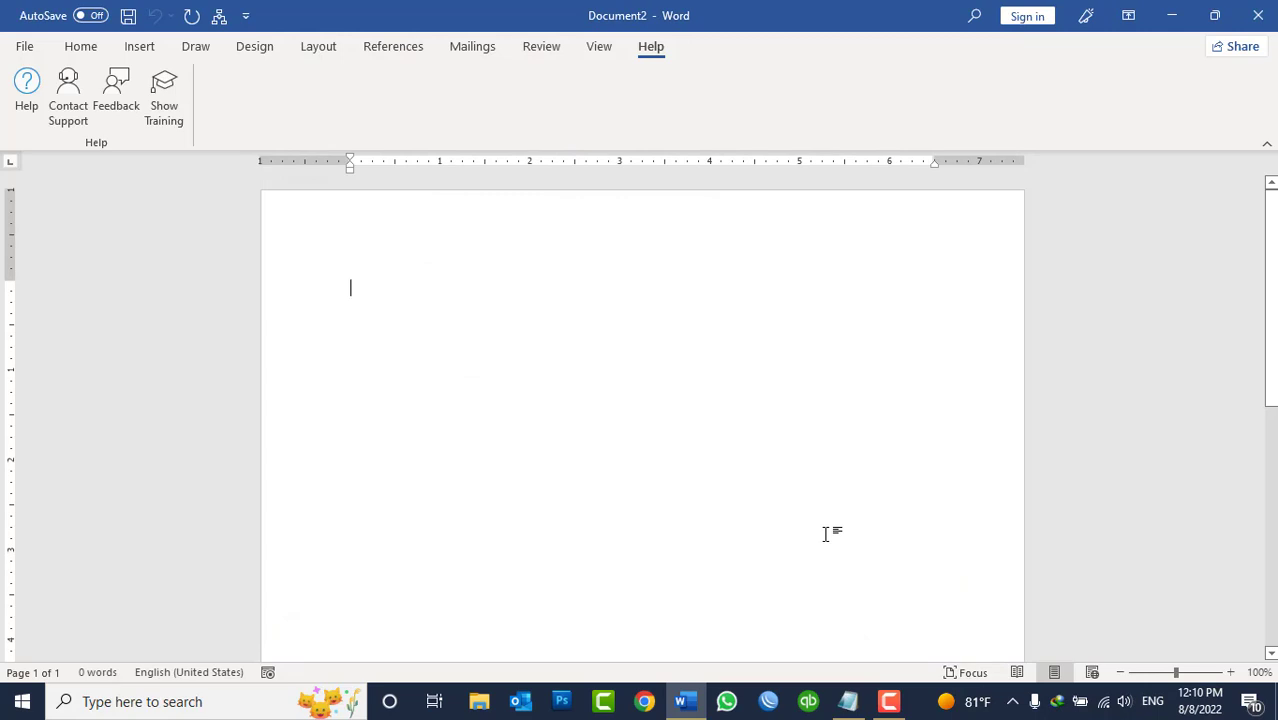
type("=rand()")
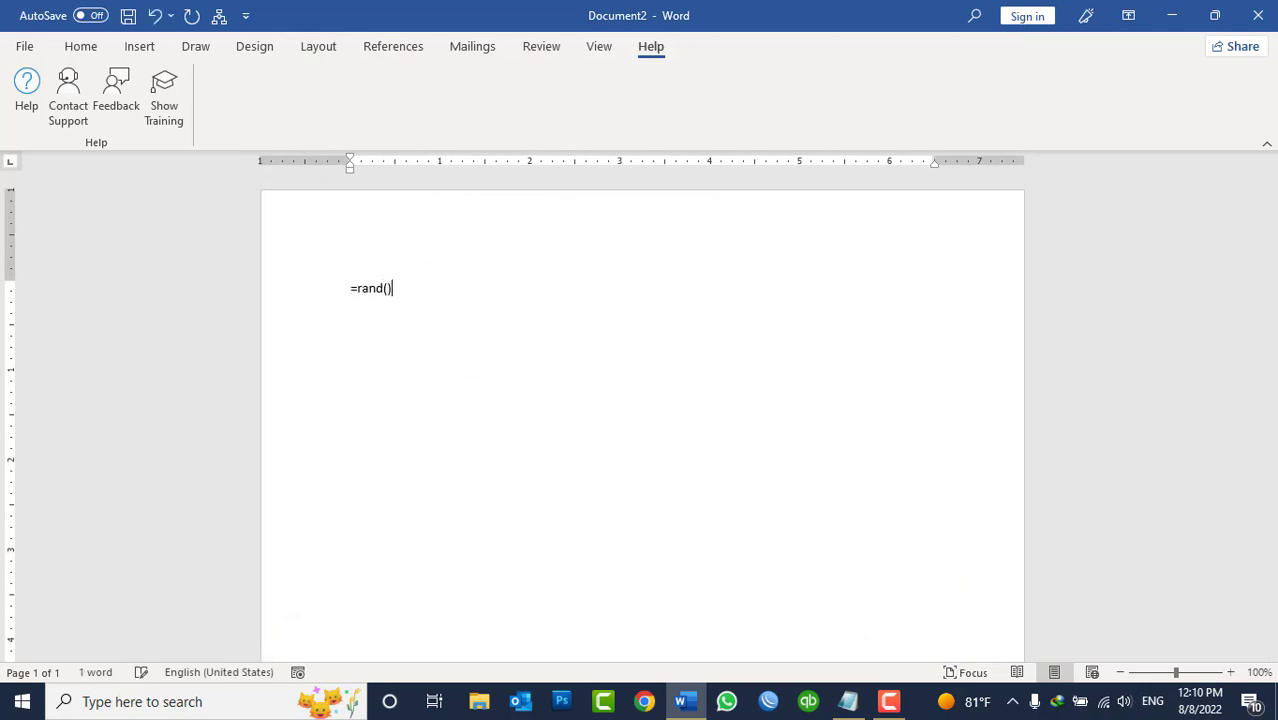
key("Return")
Step: Select the entire first sample paragraph with the Home commands showing
left_click(534, 582)
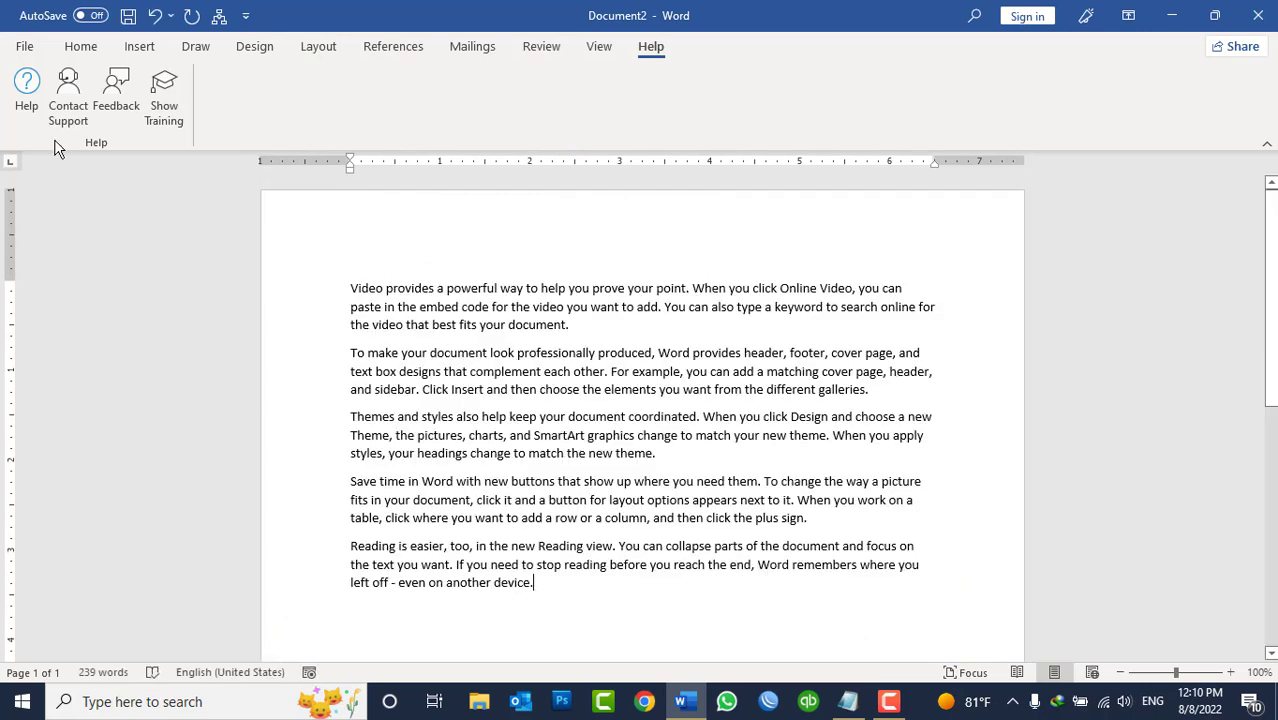
left_click(80, 46)
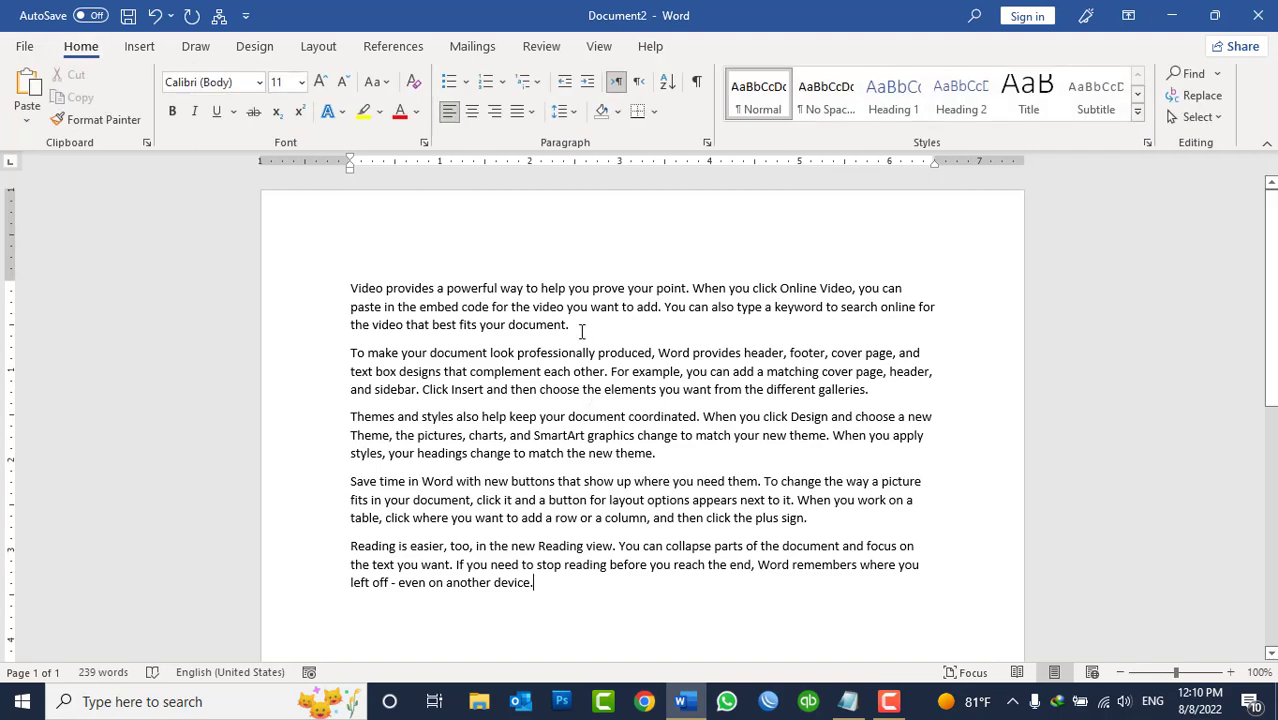
left_click_drag(576, 325, 357, 277)
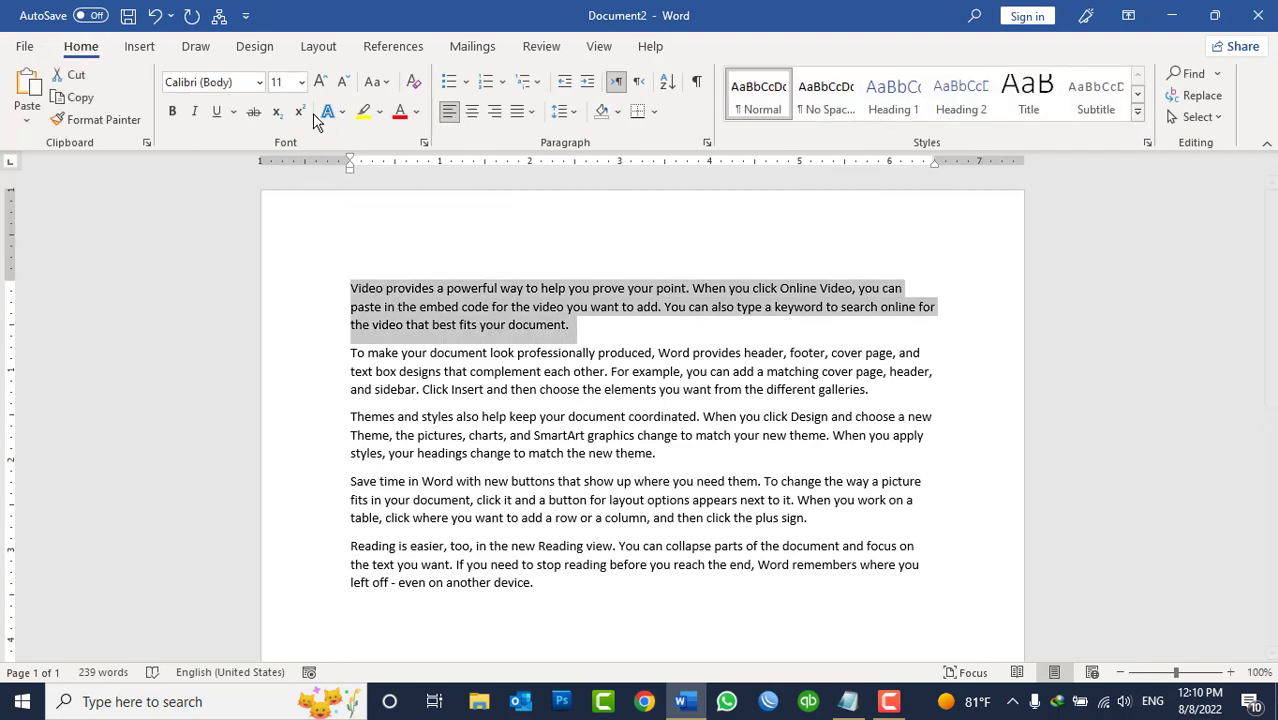
Step: Grow the first paragraph's font up to 18, then shrink it back to 12
left_click(320, 81)
left_click(320, 81)
left_click(320, 81)
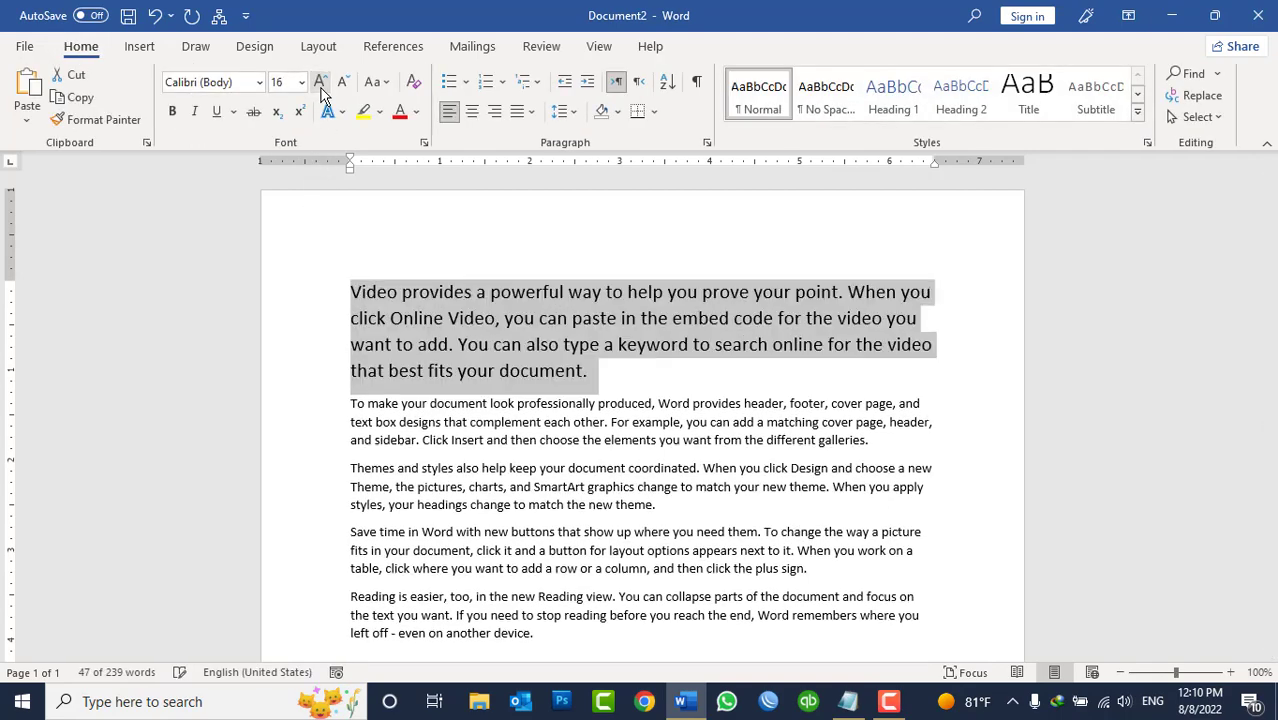
left_click(320, 81)
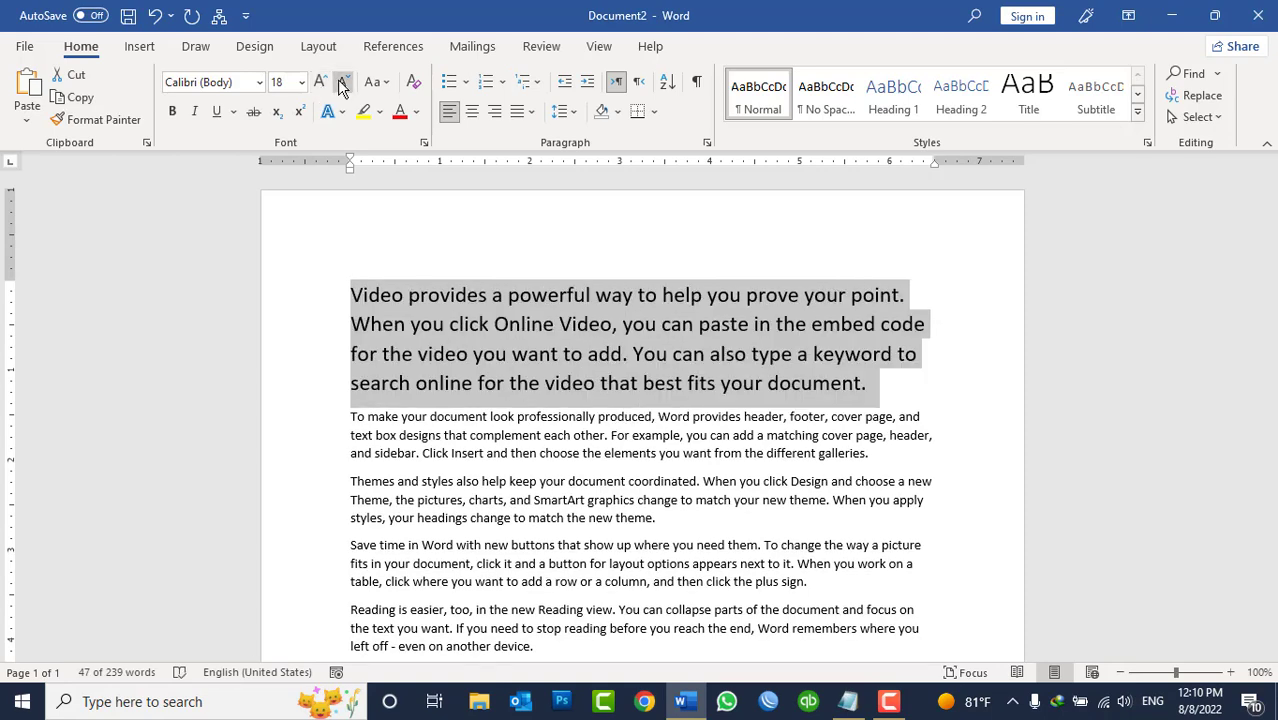
left_click(341, 82)
left_click(341, 82)
left_click(341, 82)
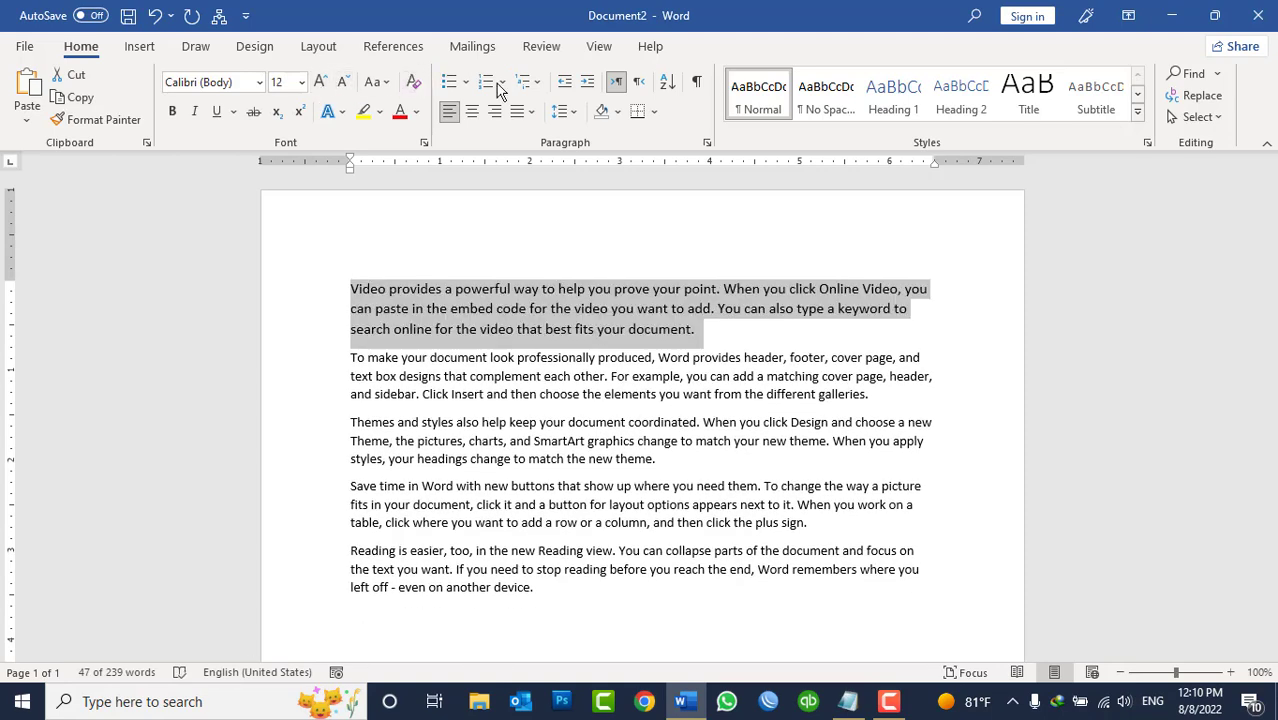
left_click(541, 46)
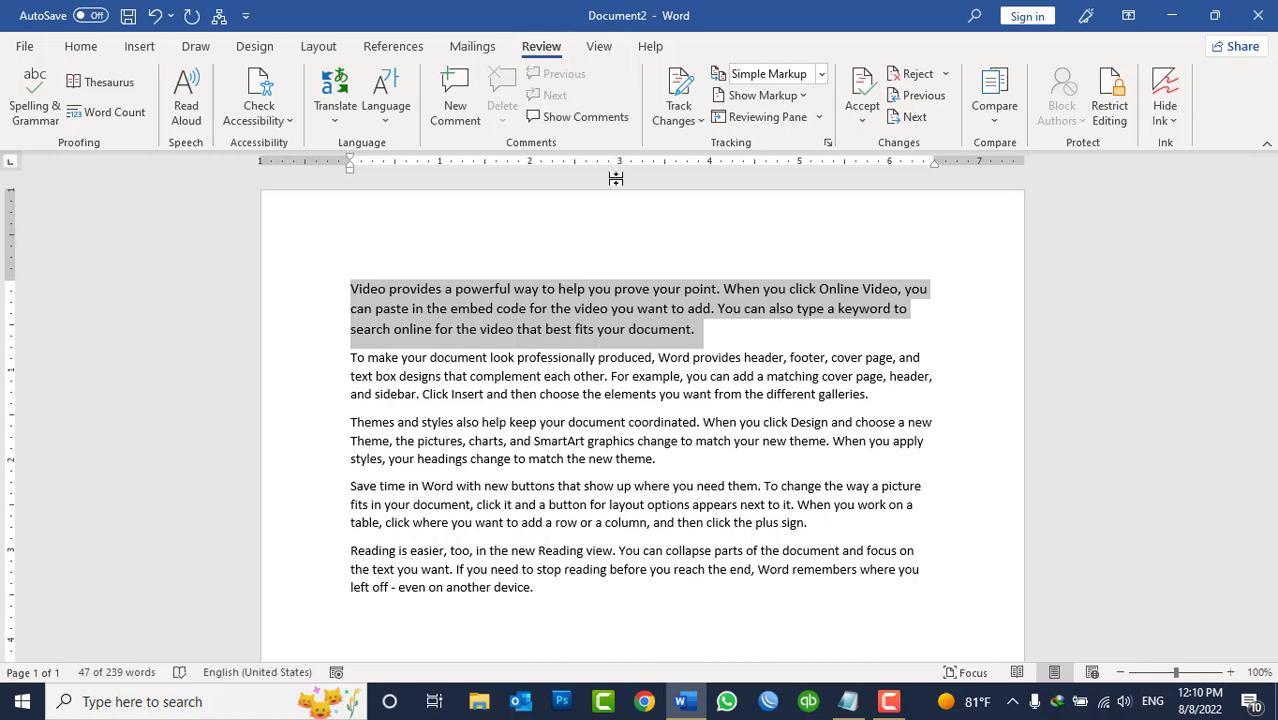
Step: Select the first paragraph, glance at the Insert tab and return to Home, then deselect
mouse_move(660, 330)
left_mouse_down()
mouse_move(408, 272)
mouse_move(344, 277)
left_mouse_up()
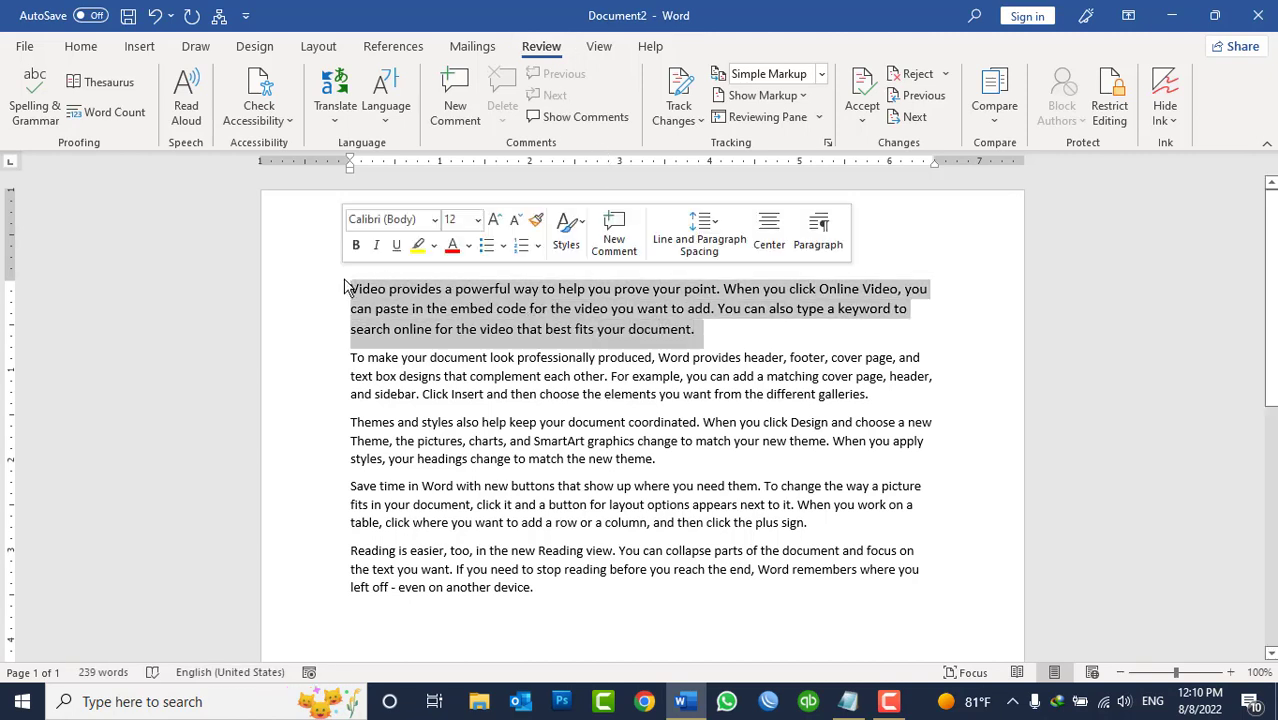
left_click(390, 310)
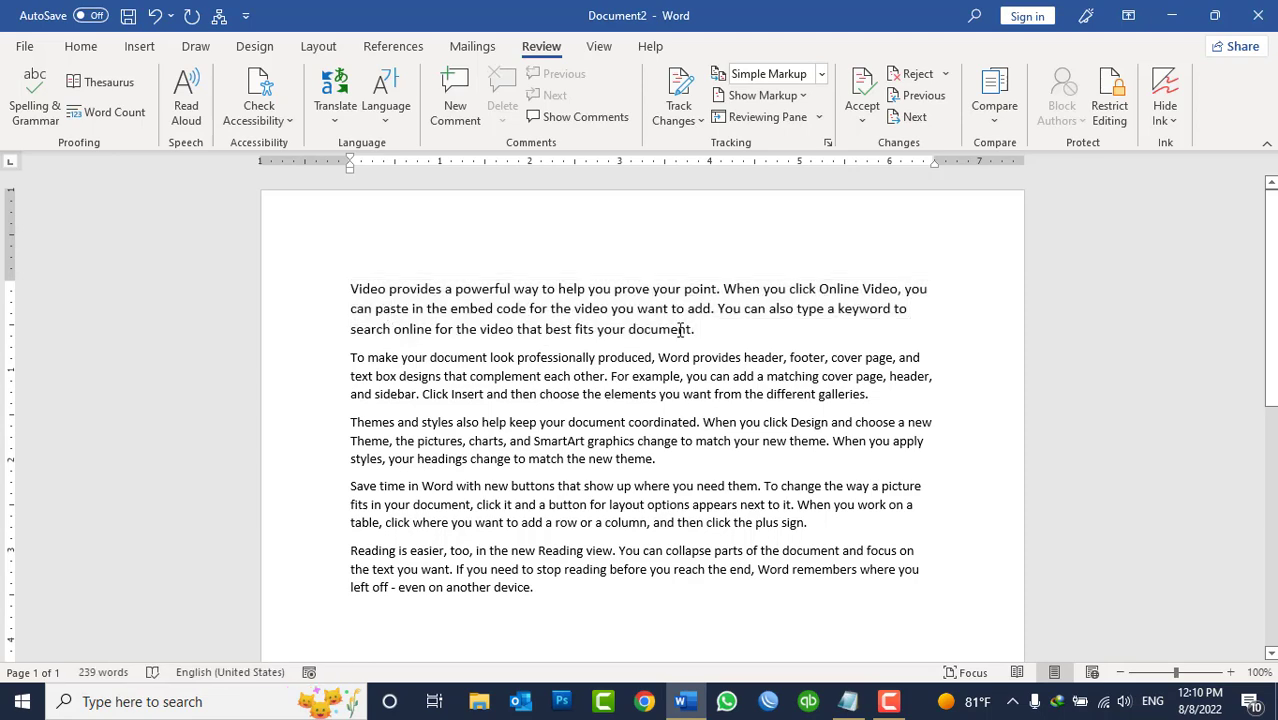
left_click_drag(698, 332, 352, 290)
left_click(140, 52)
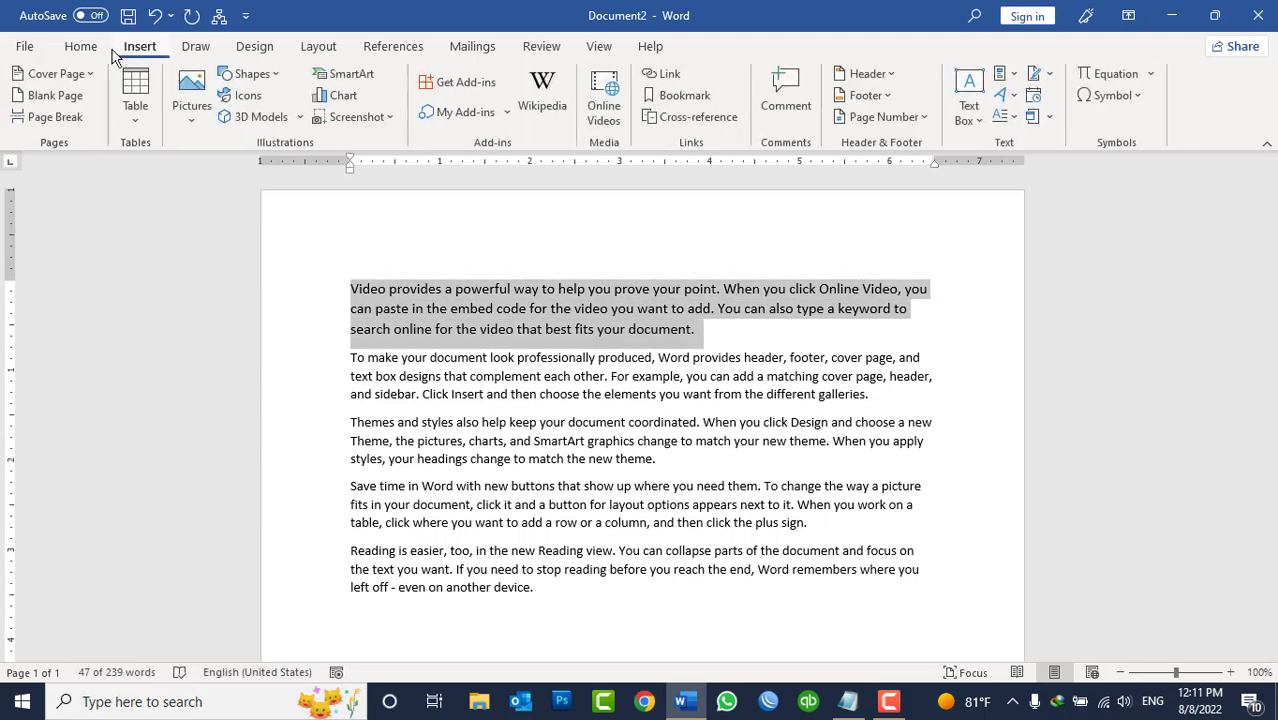
left_click(80, 46)
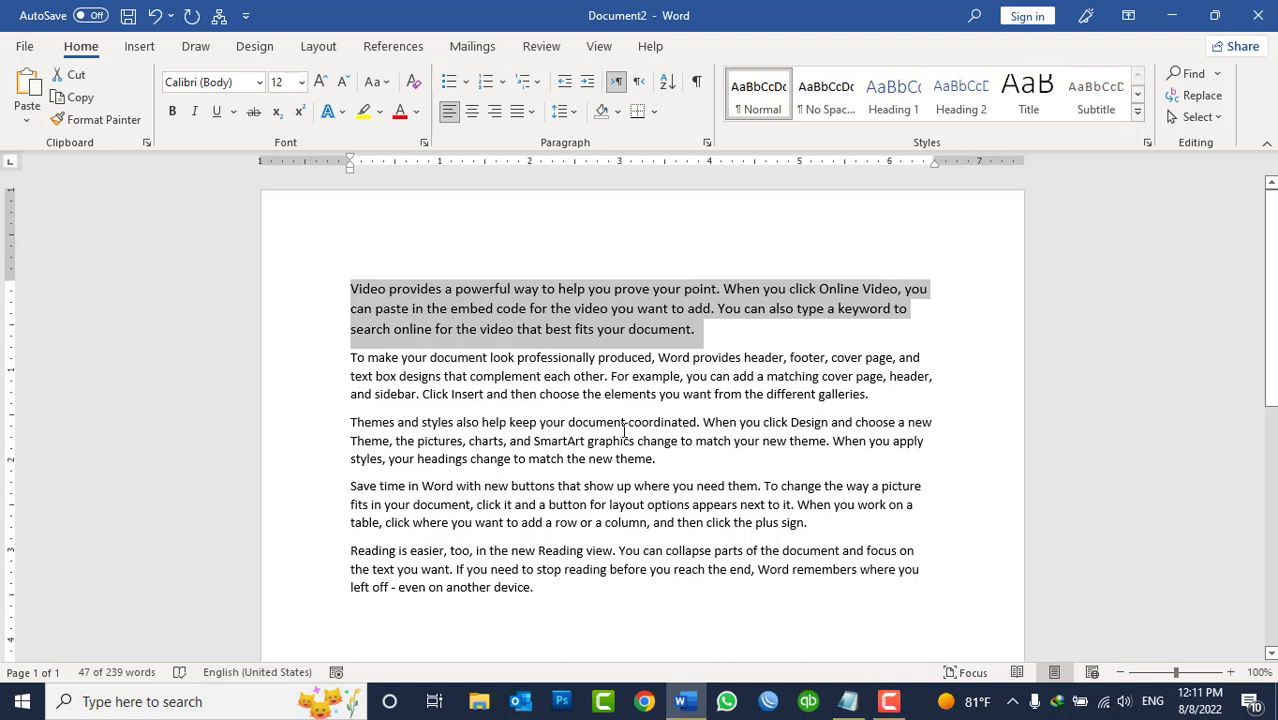
left_click(700, 335)
Step: Reselect the first paragraph to show the Mini Toolbar, dismiss it, then go to the File start page
mouse_move(697, 333)
left_mouse_down()
mouse_move(551, 312)
mouse_move(364, 311)
mouse_move(352, 296)
left_mouse_up()
left_click(716, 326)
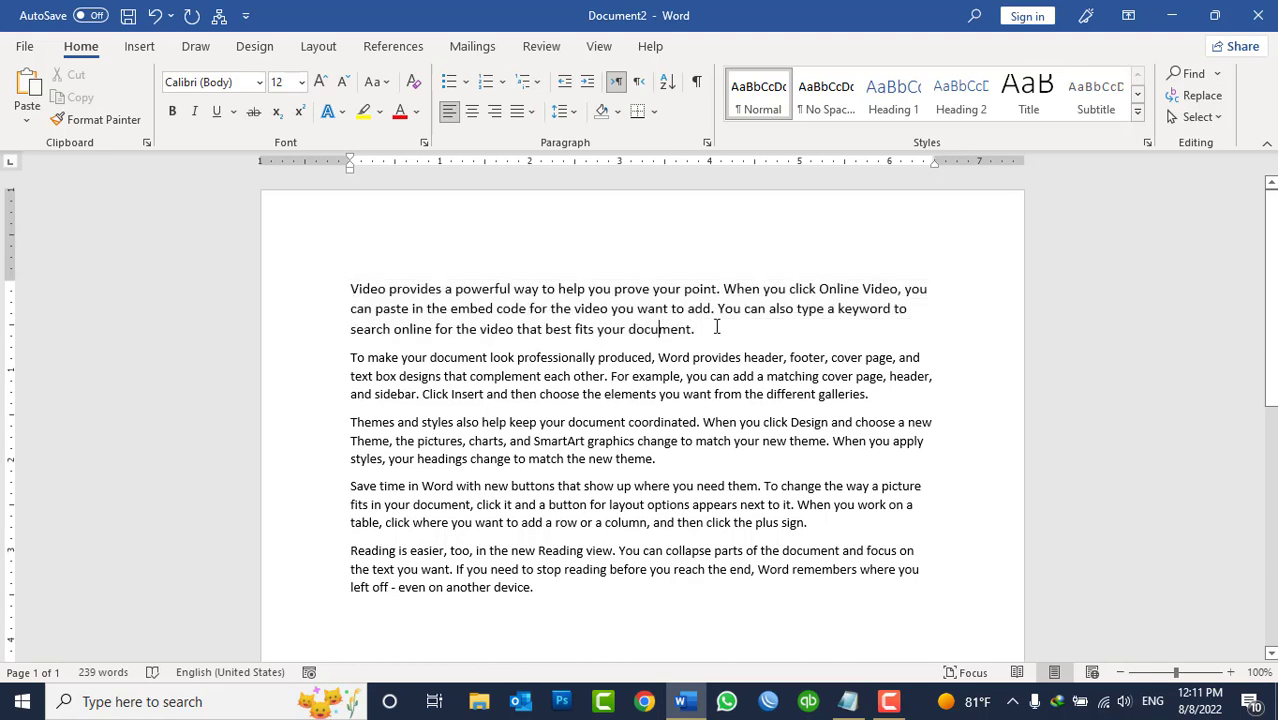
left_click_drag(662, 337, 351, 292)
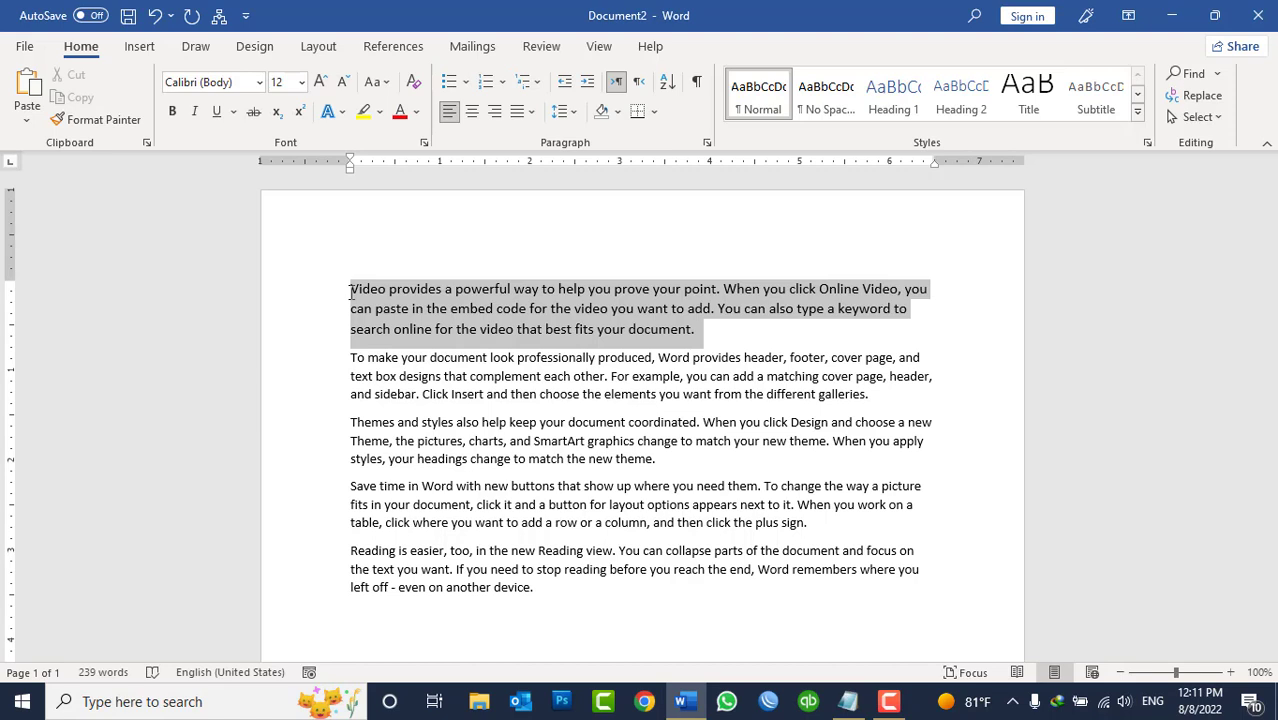
left_click_drag(351, 292, 351, 292)
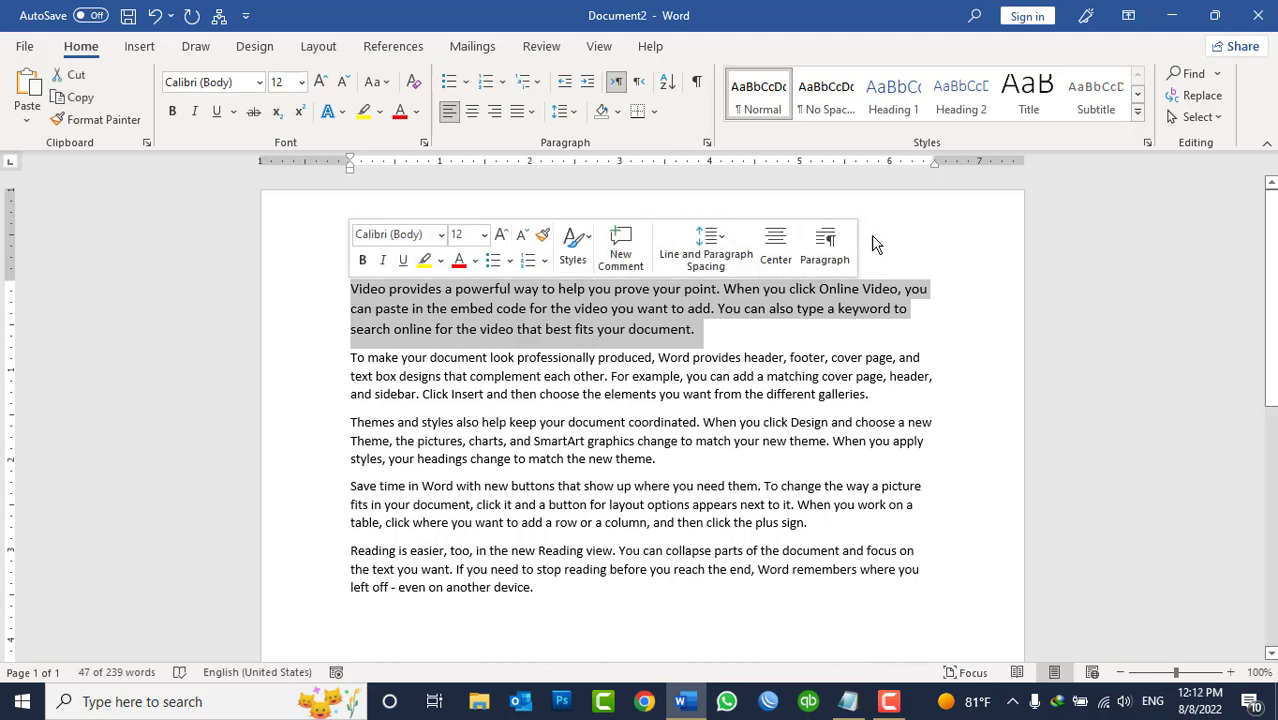
left_click(485, 406)
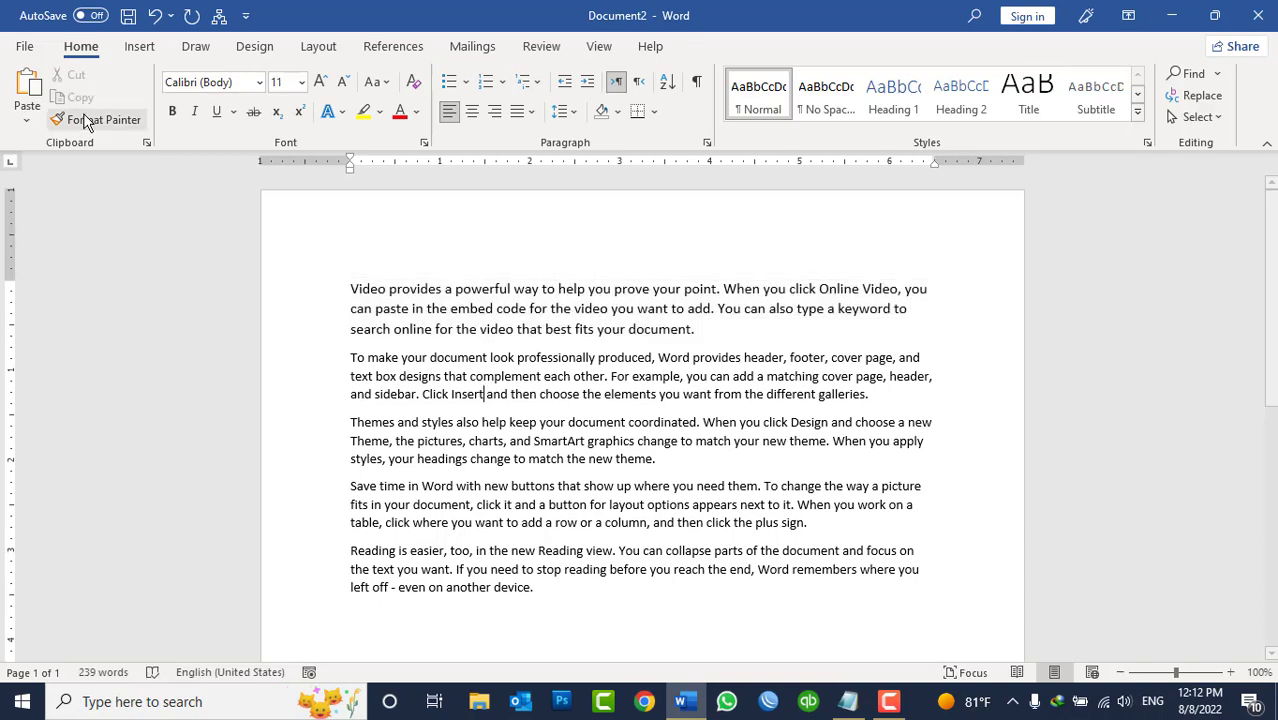
left_click(25, 50)
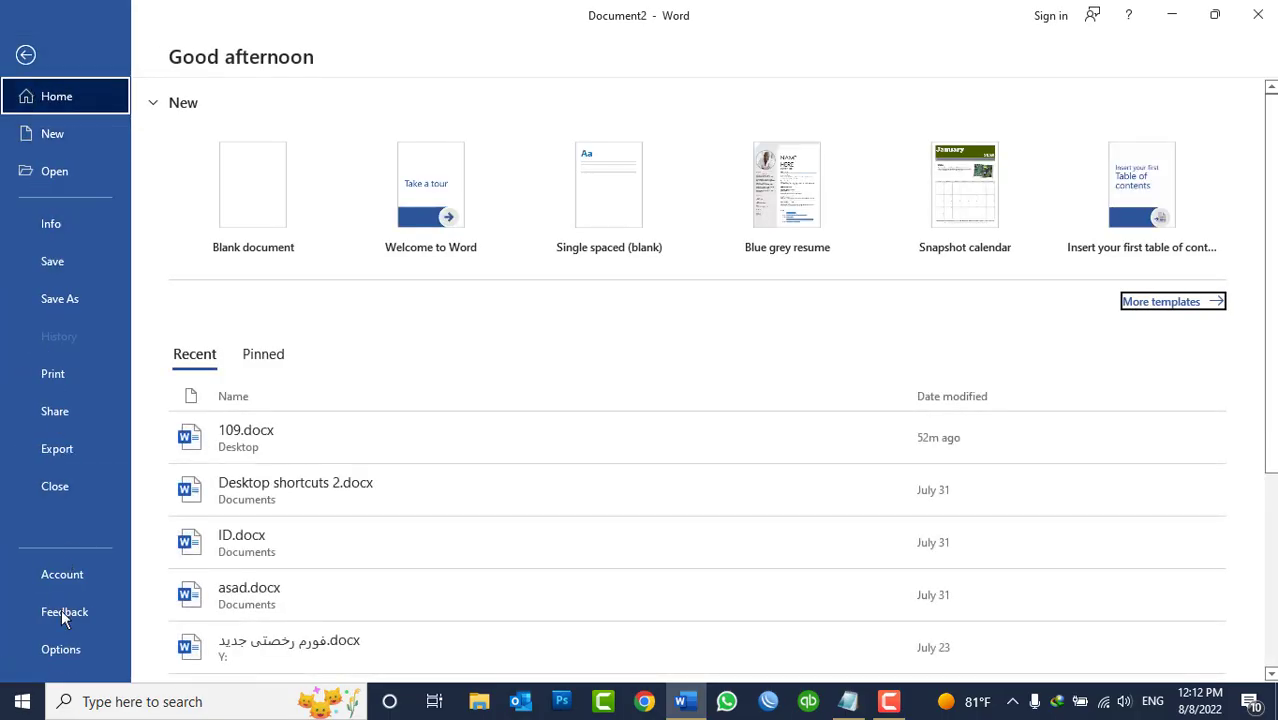
Step: Look at Word Options General without changes, then reselect and deselect the first paragraph
left_click(64, 660)
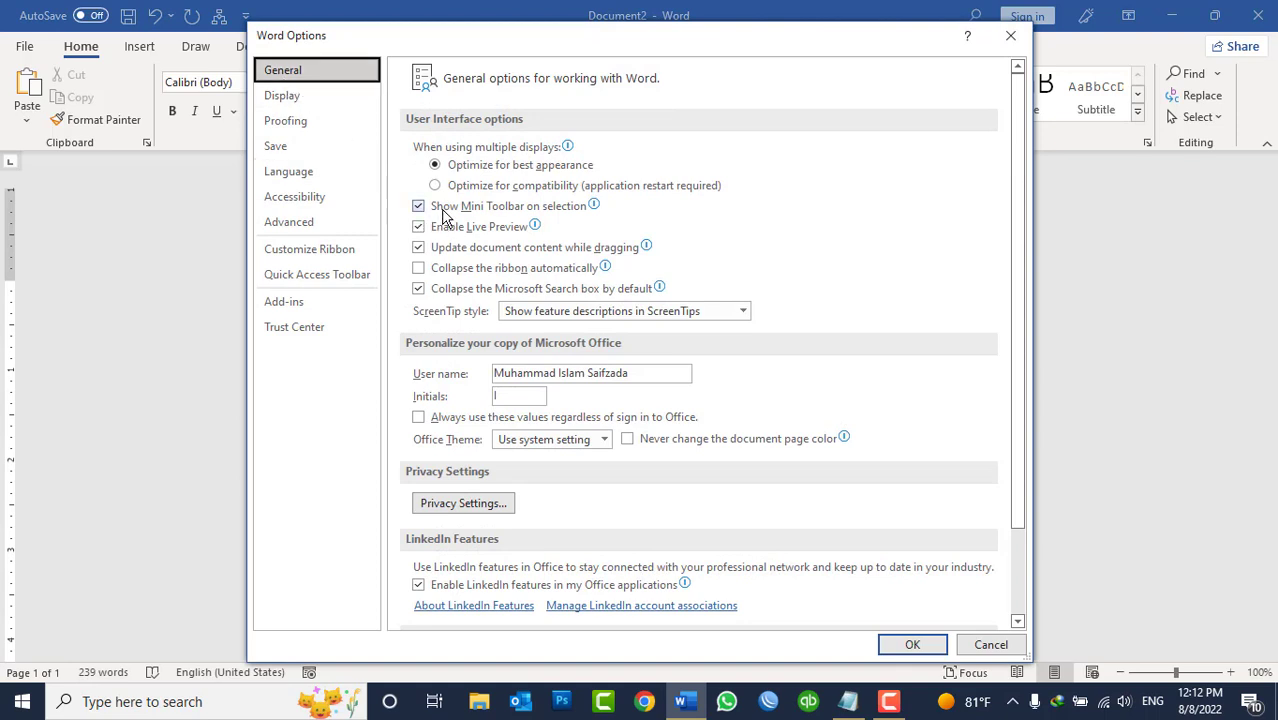
mouse_move(446, 216)
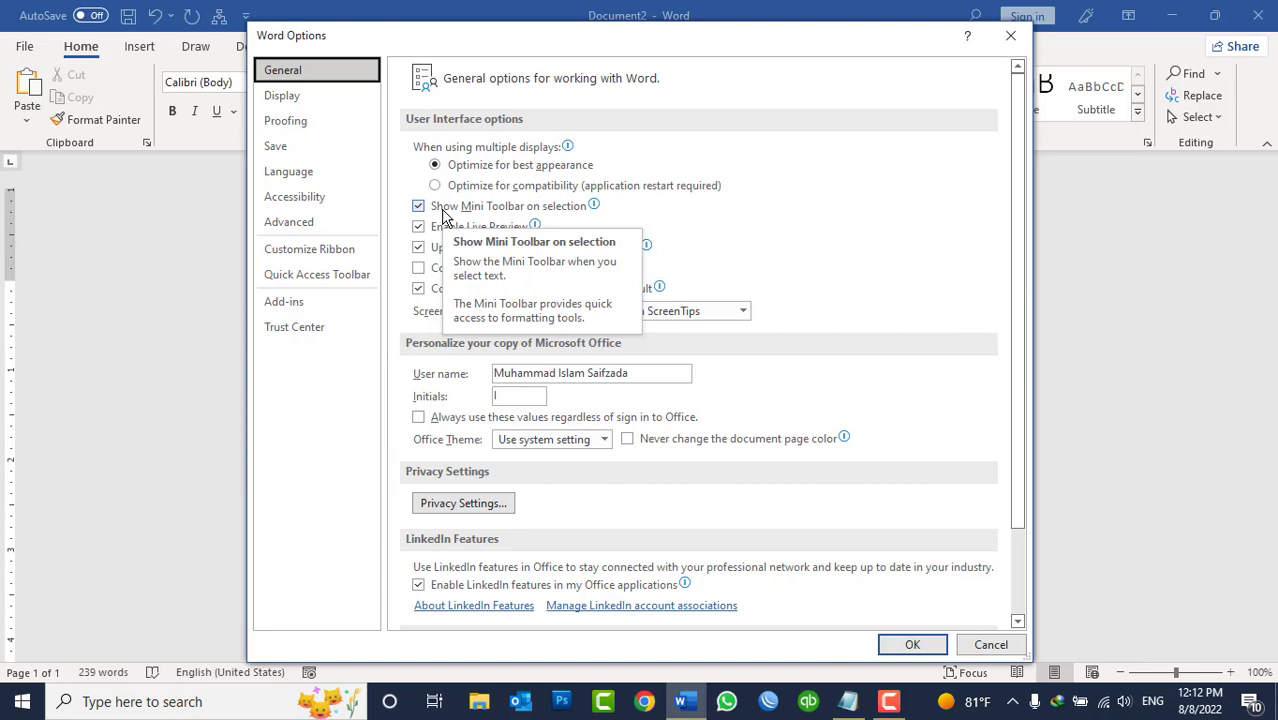
key("Escape")
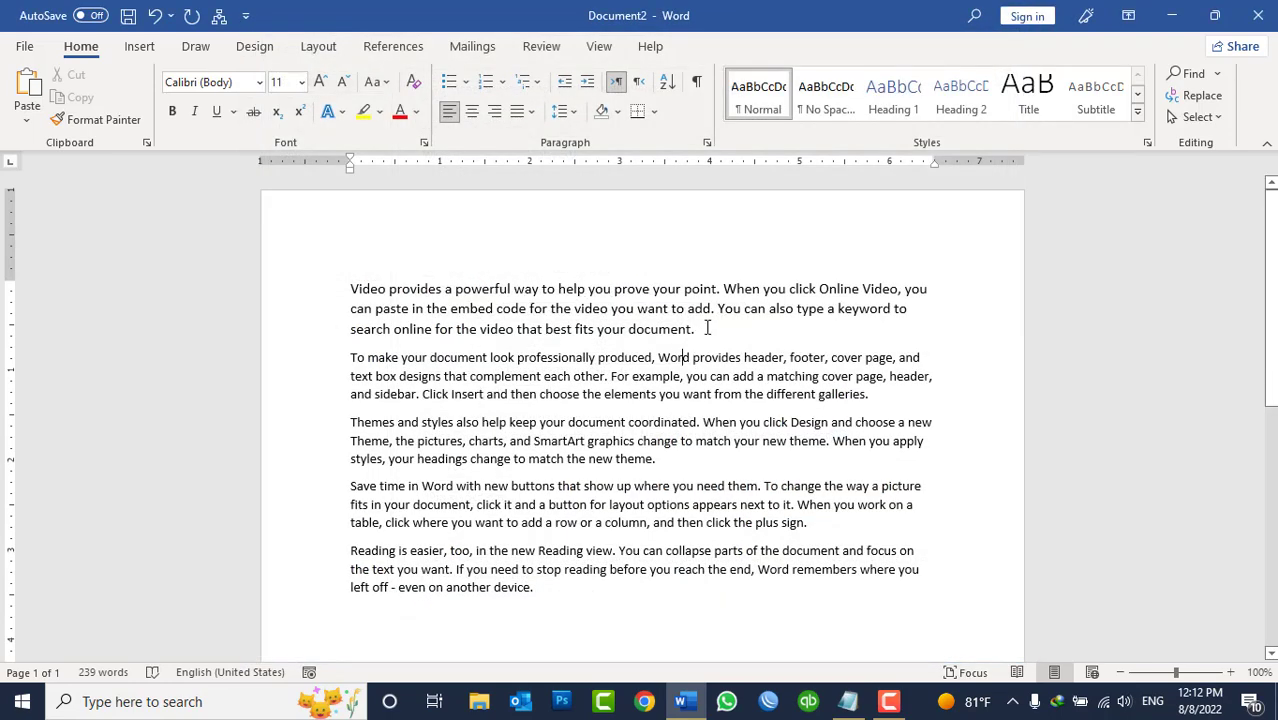
left_click_drag(707, 328, 365, 290)
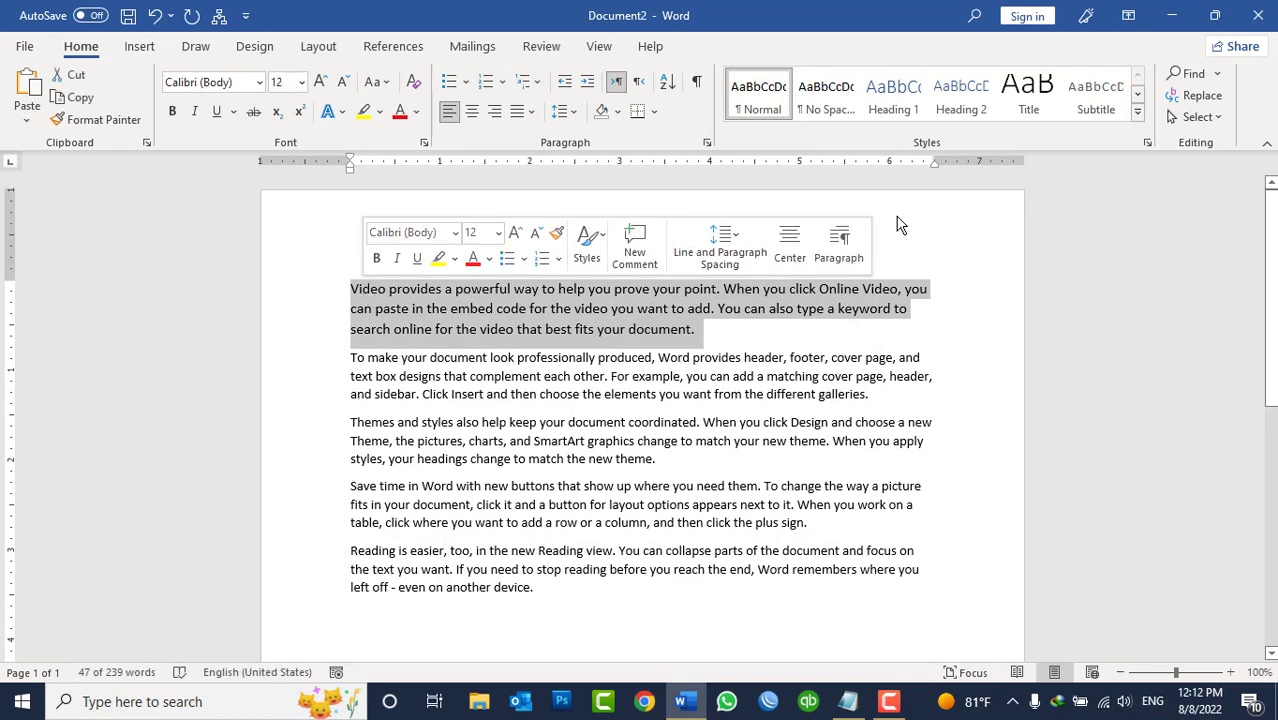
left_click(823, 331)
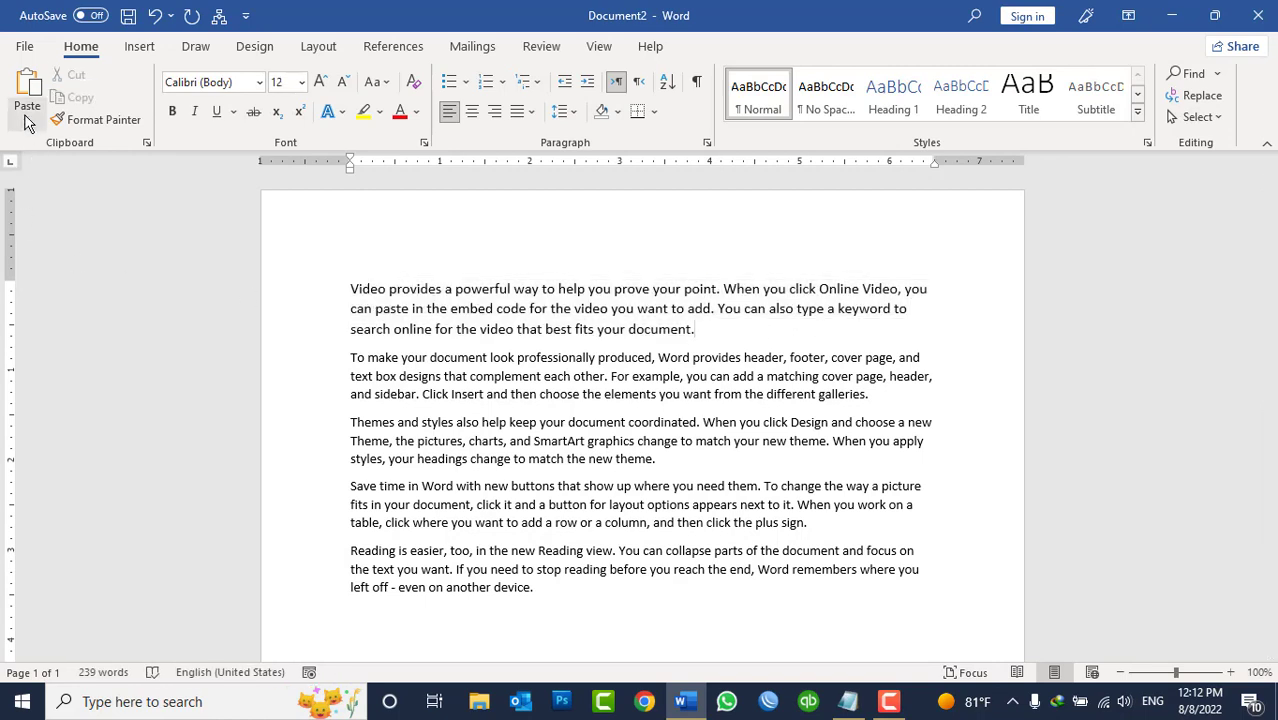
Step: Uncheck 'Show Mini Toolbar on selection' in Word Options General and confirm with OK
left_click(33, 52)
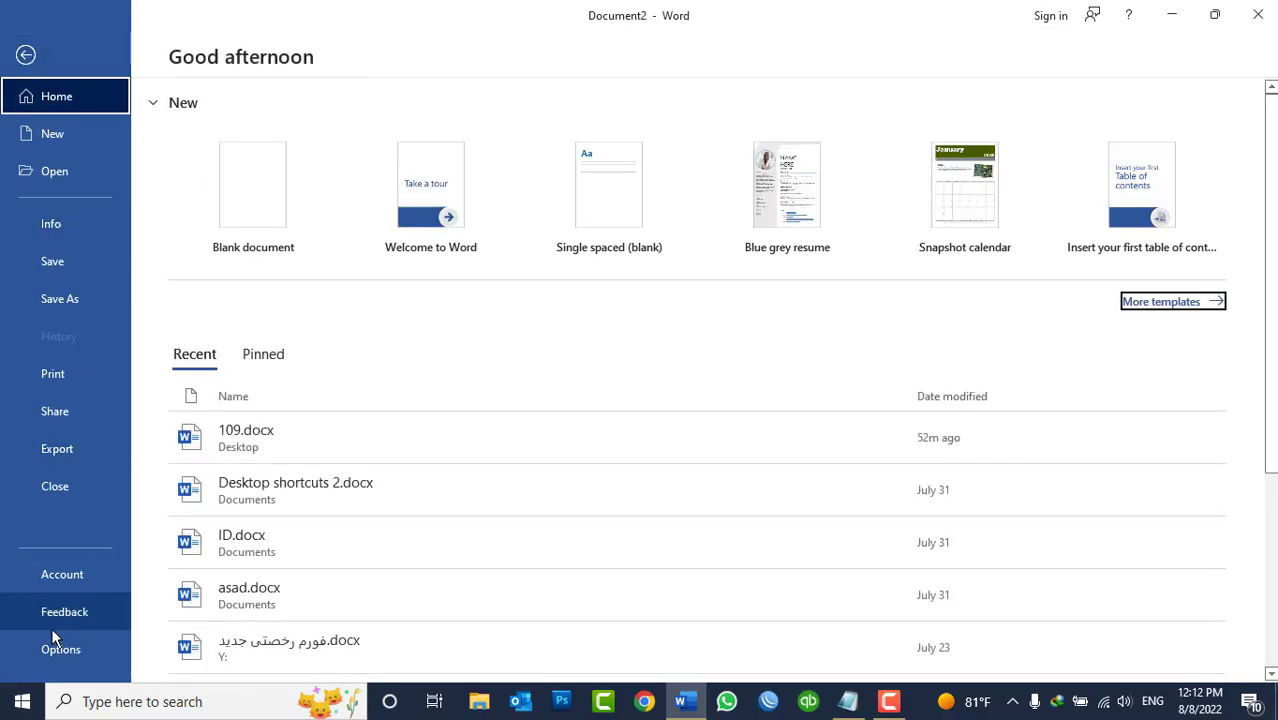
left_click(45, 645)
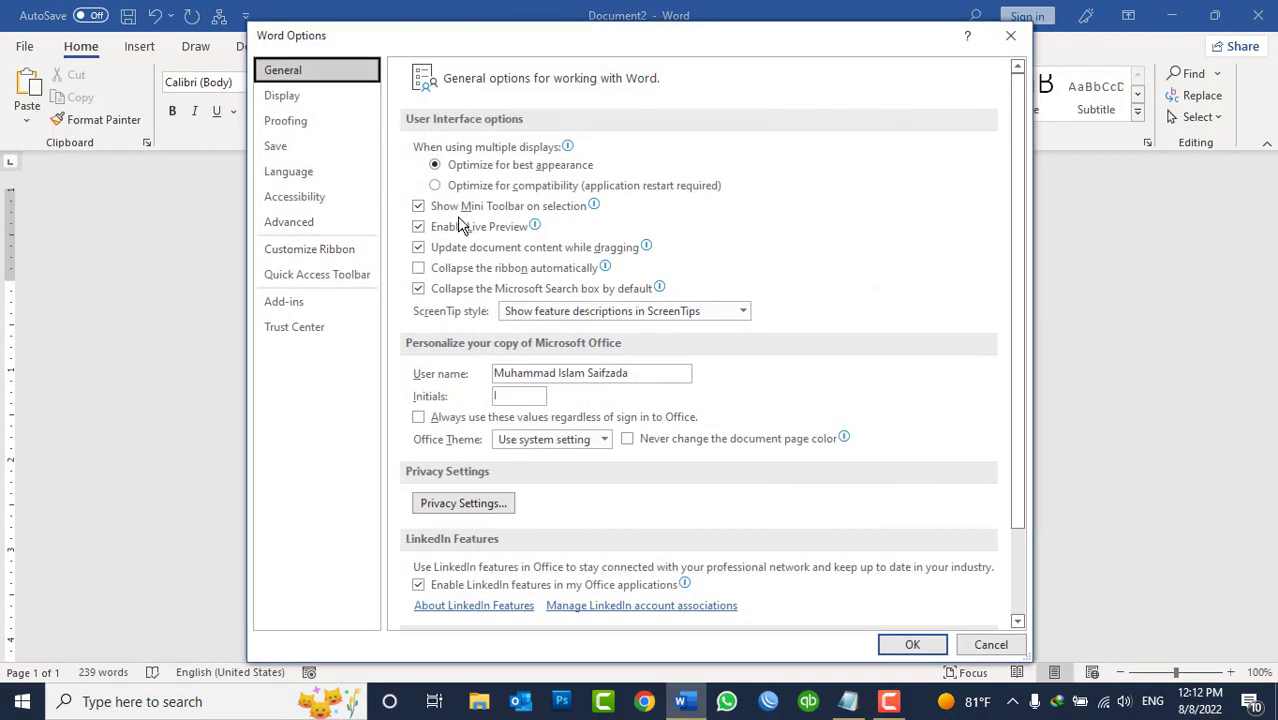
left_click(455, 207)
left_click(912, 645)
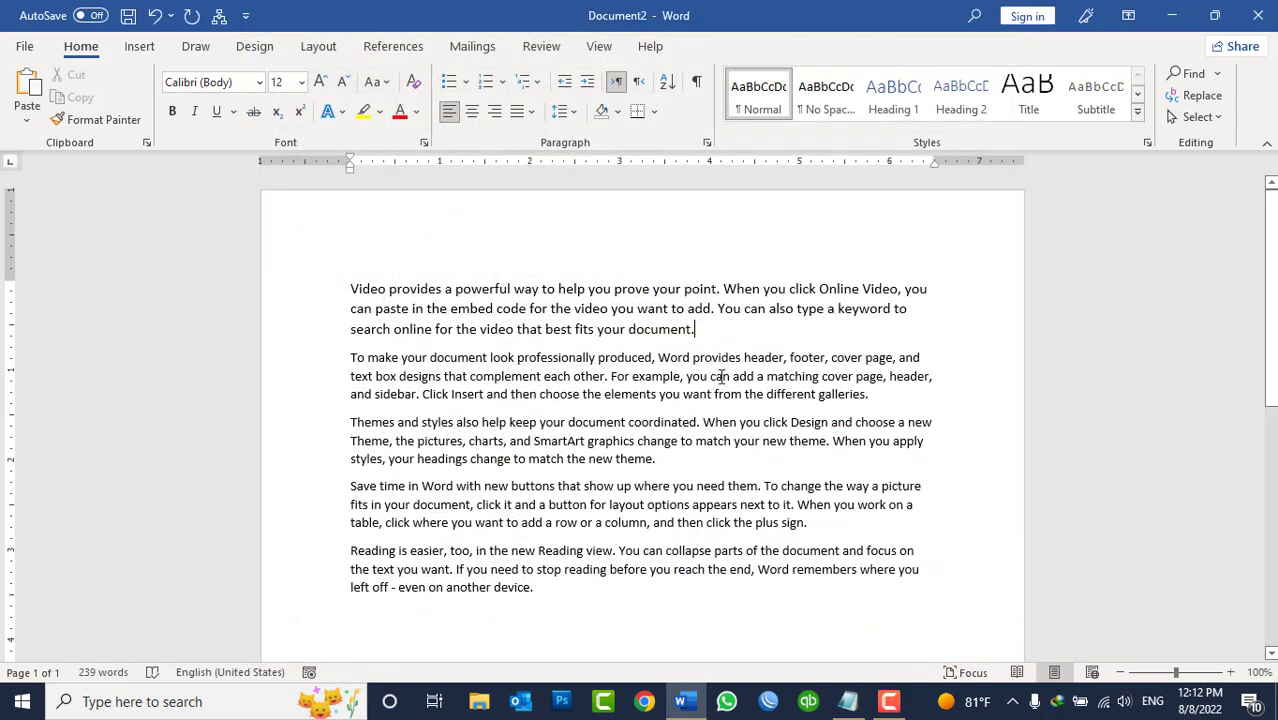
Step: Select the first paragraph and browse the View, Insert and other ribbon tabs before returning to Home
left_click_drag(716, 337, 346, 281)
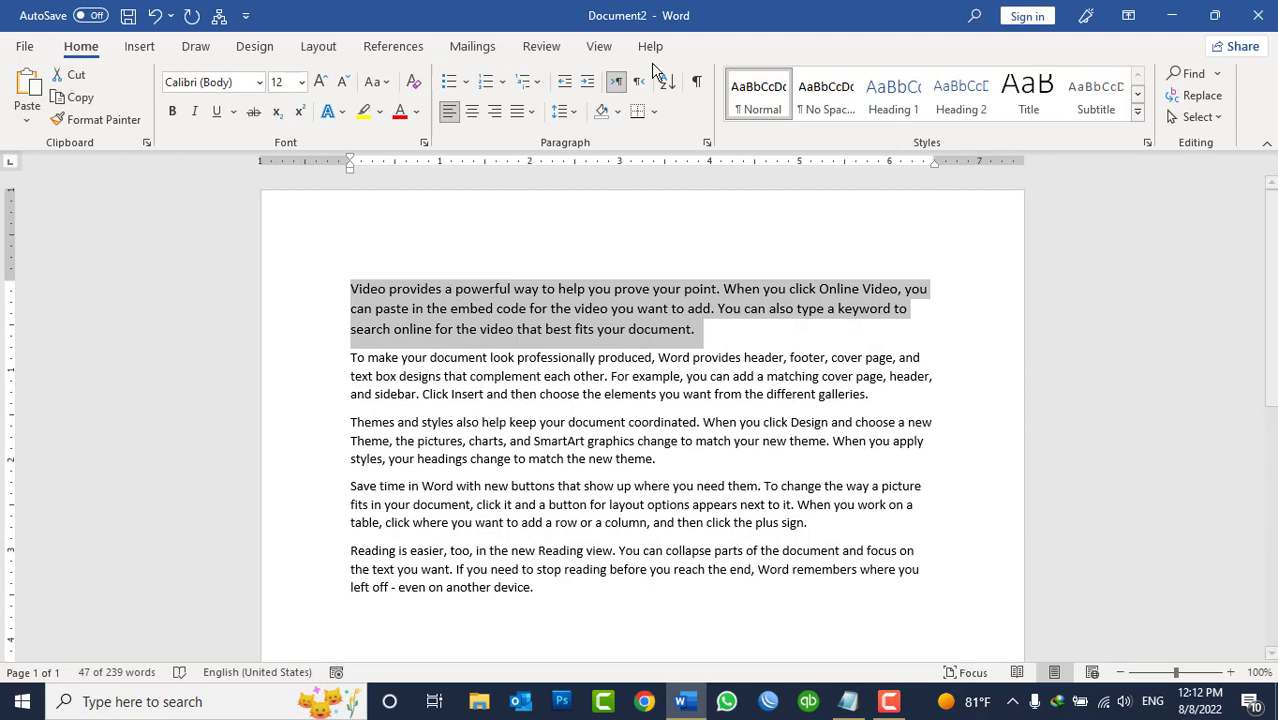
left_click(599, 46)
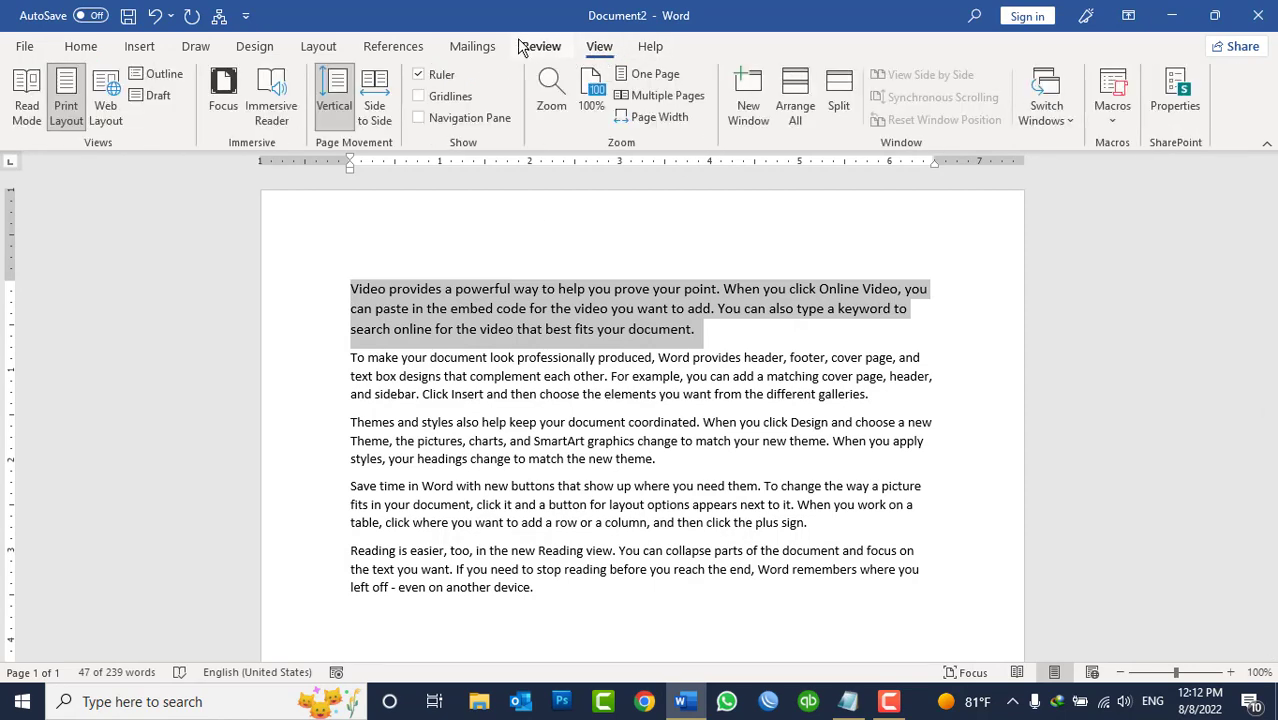
left_click(81, 46)
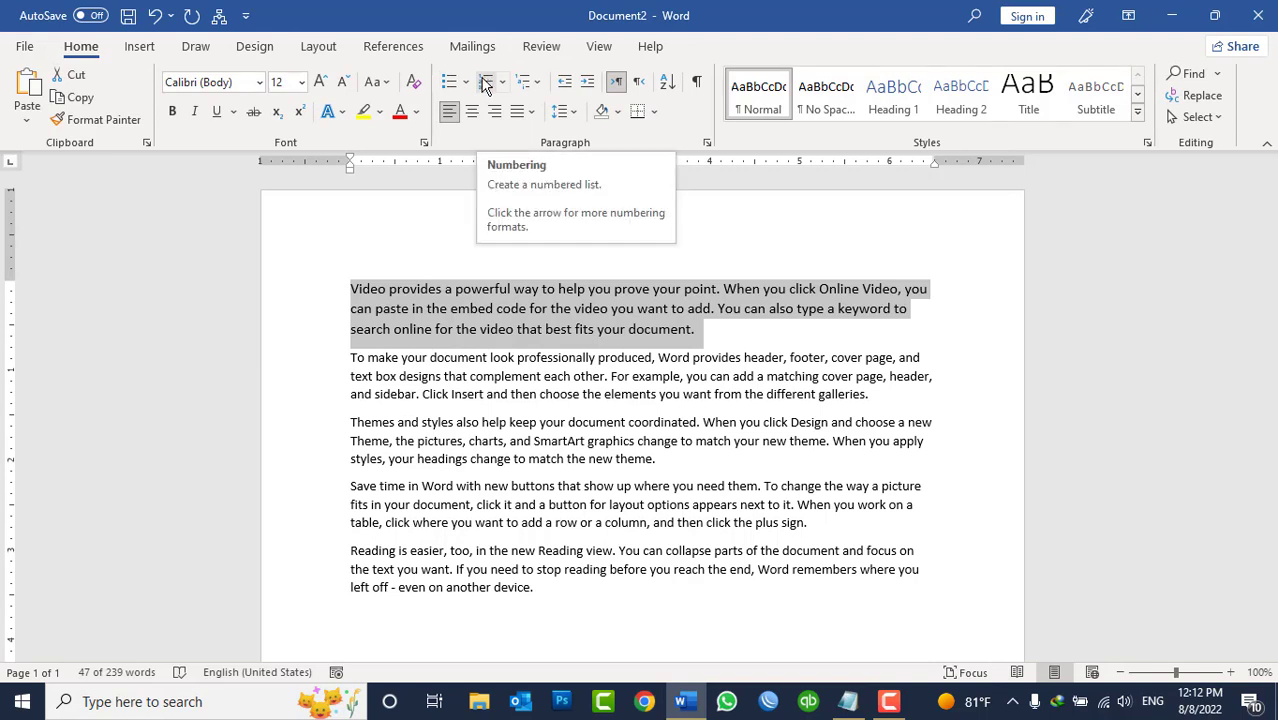
left_click(143, 52)
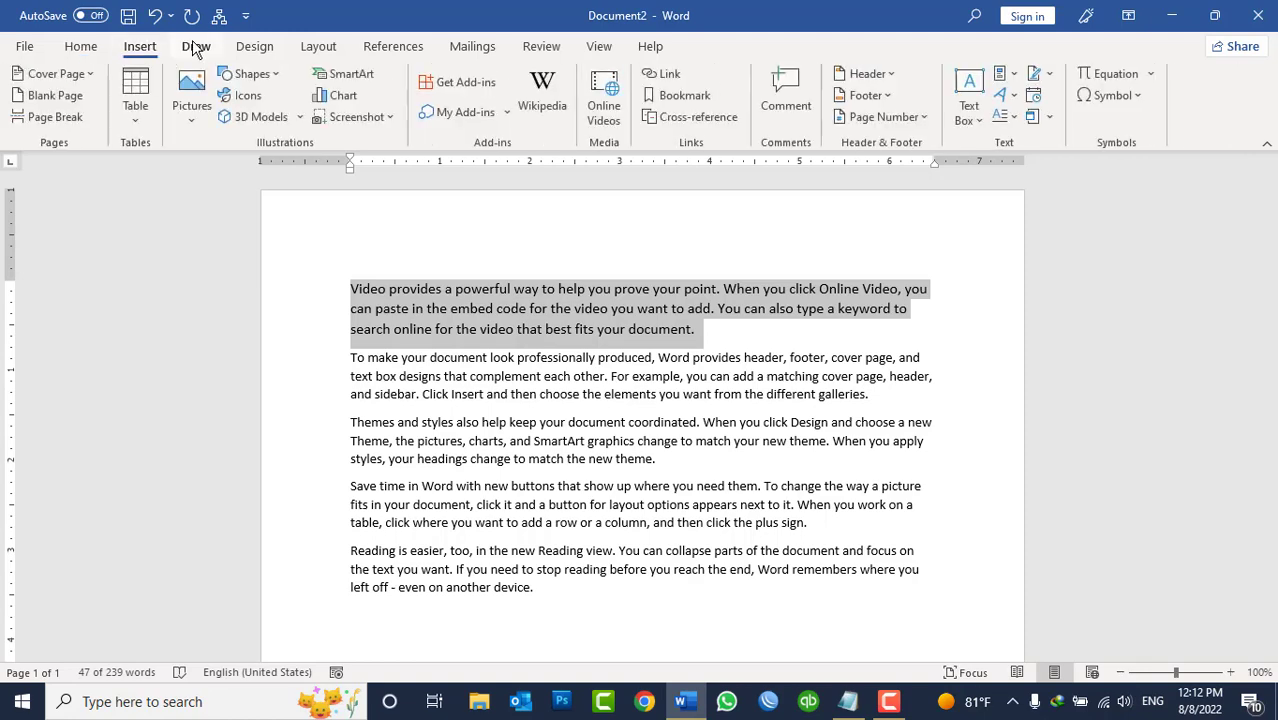
left_click(195, 48)
left_click(254, 46)
left_click(305, 52)
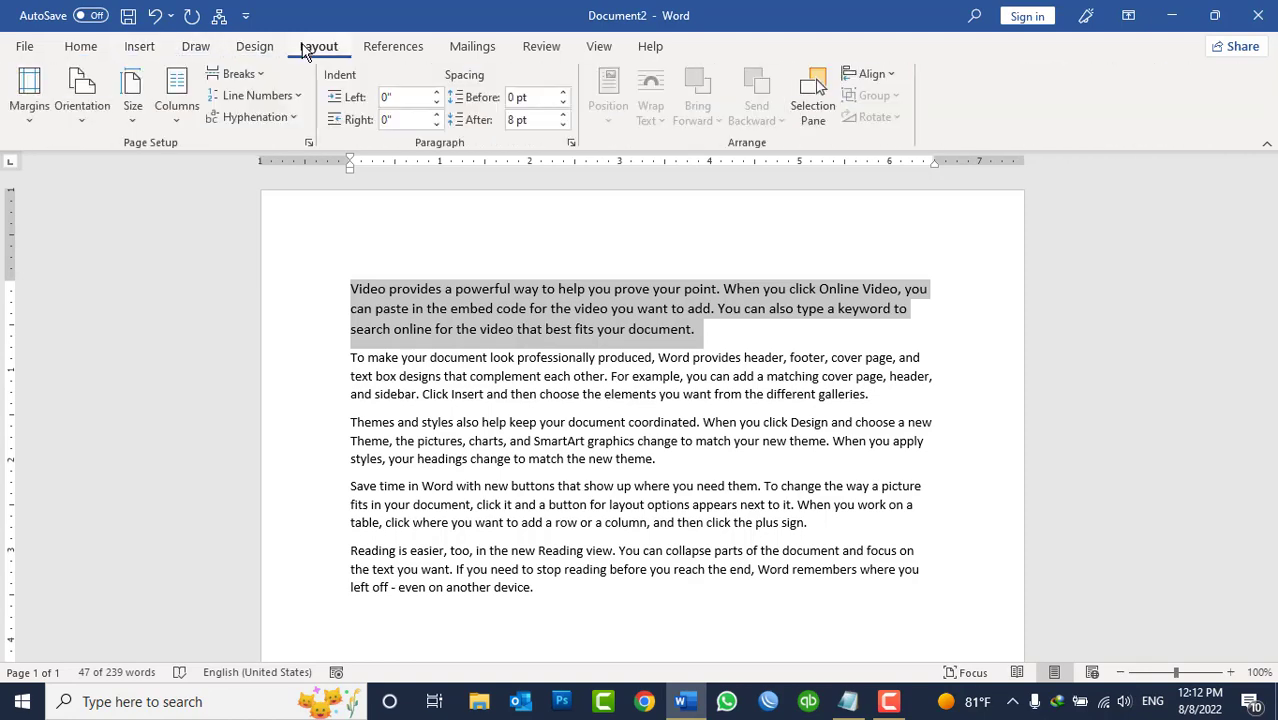
left_click(78, 48)
Step: Re-check 'Show Mini Toolbar on selection' in Word Options General and click OK
left_click(25, 47)
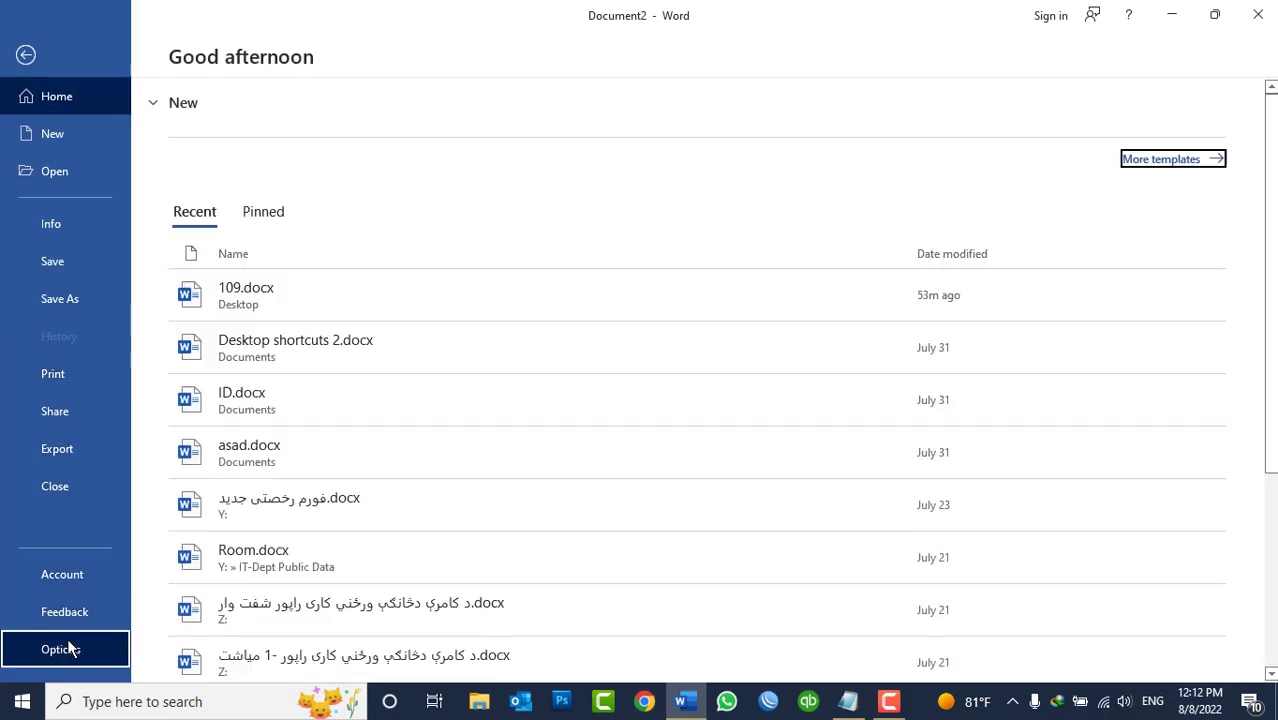
left_click(66, 648)
left_click(275, 98)
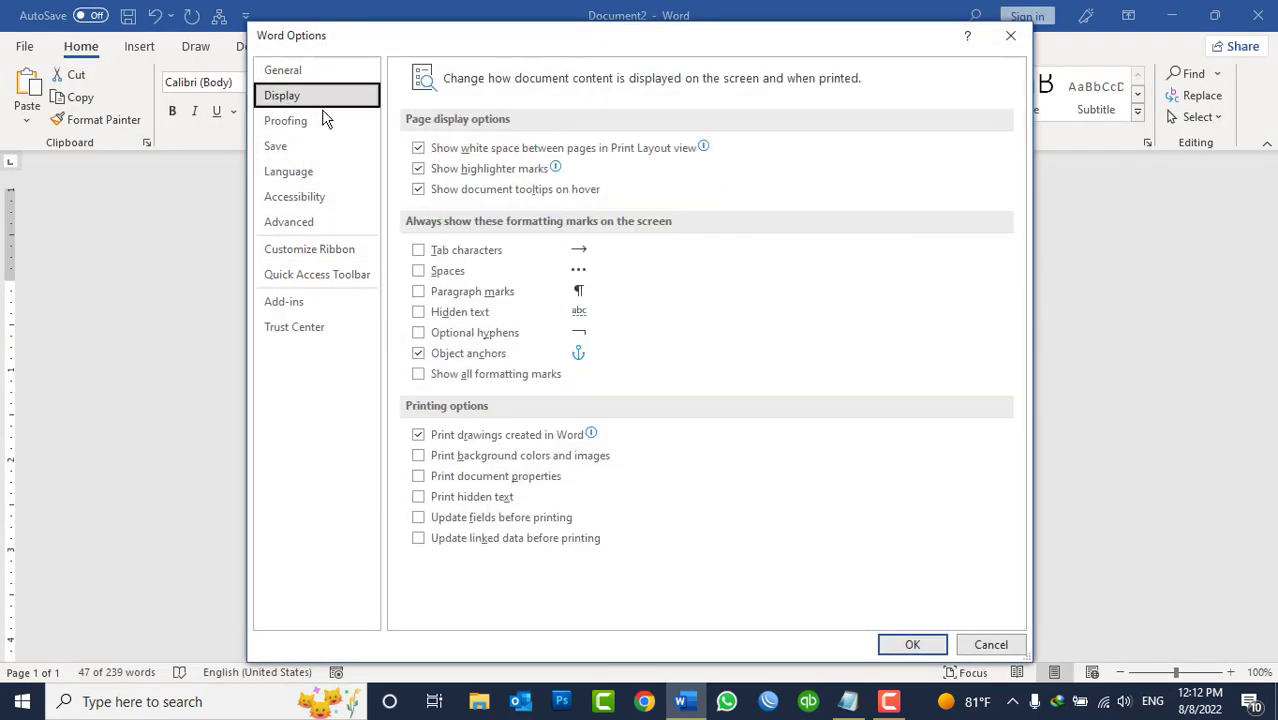
left_click(372, 72)
left_click(452, 206)
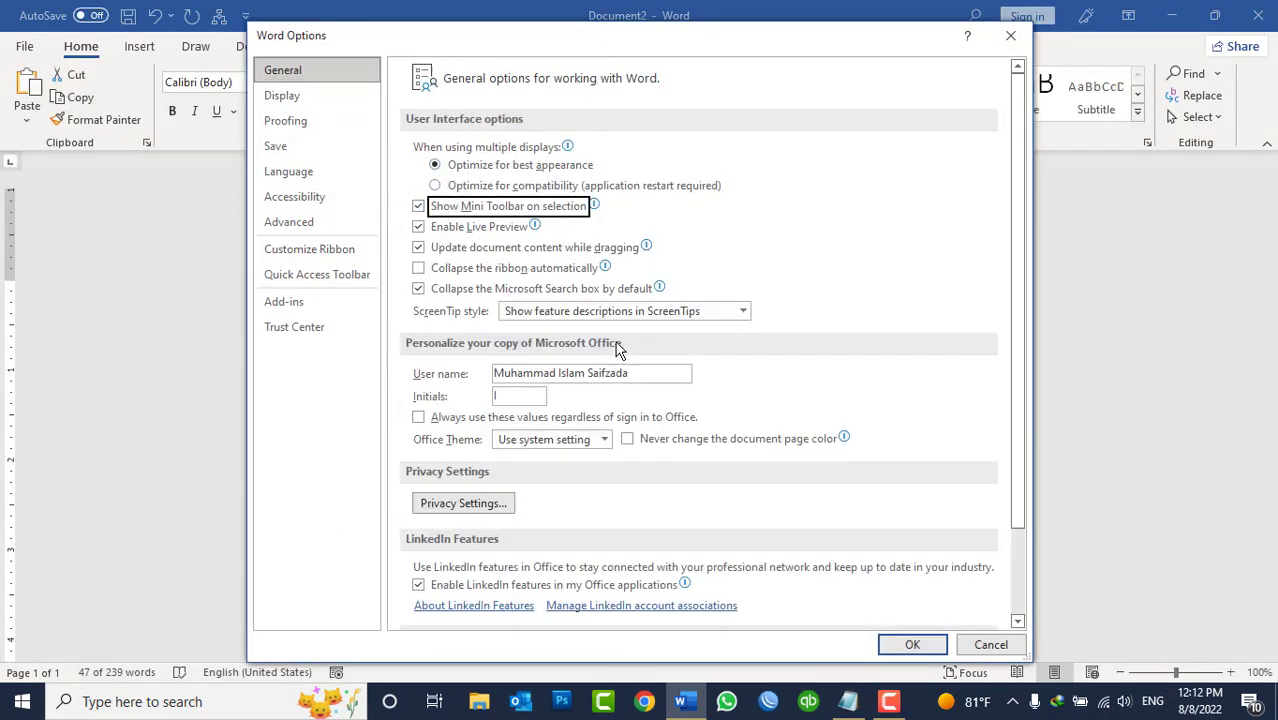
left_click(912, 646)
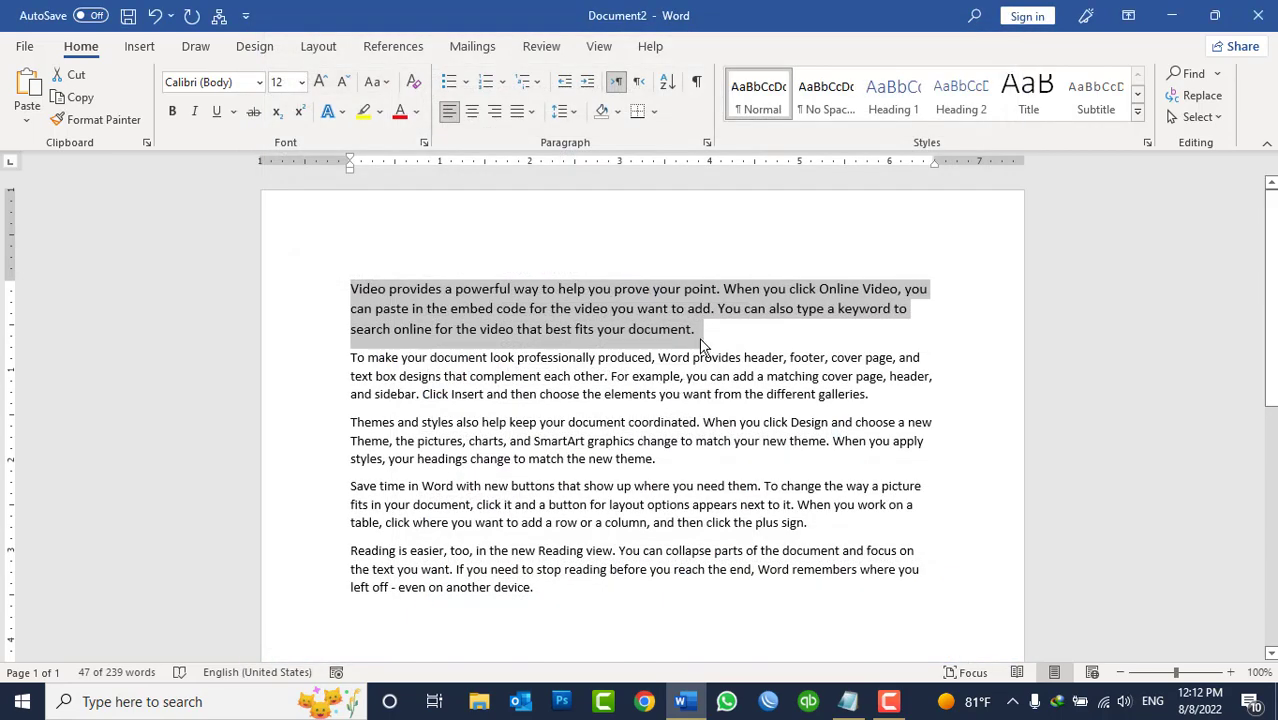
Step: Select the whole first paragraph and grow its font three steps to 18 pt
mouse_move(707, 329)
left_mouse_down()
mouse_move(418, 324)
mouse_move(348, 289)
left_mouse_up()
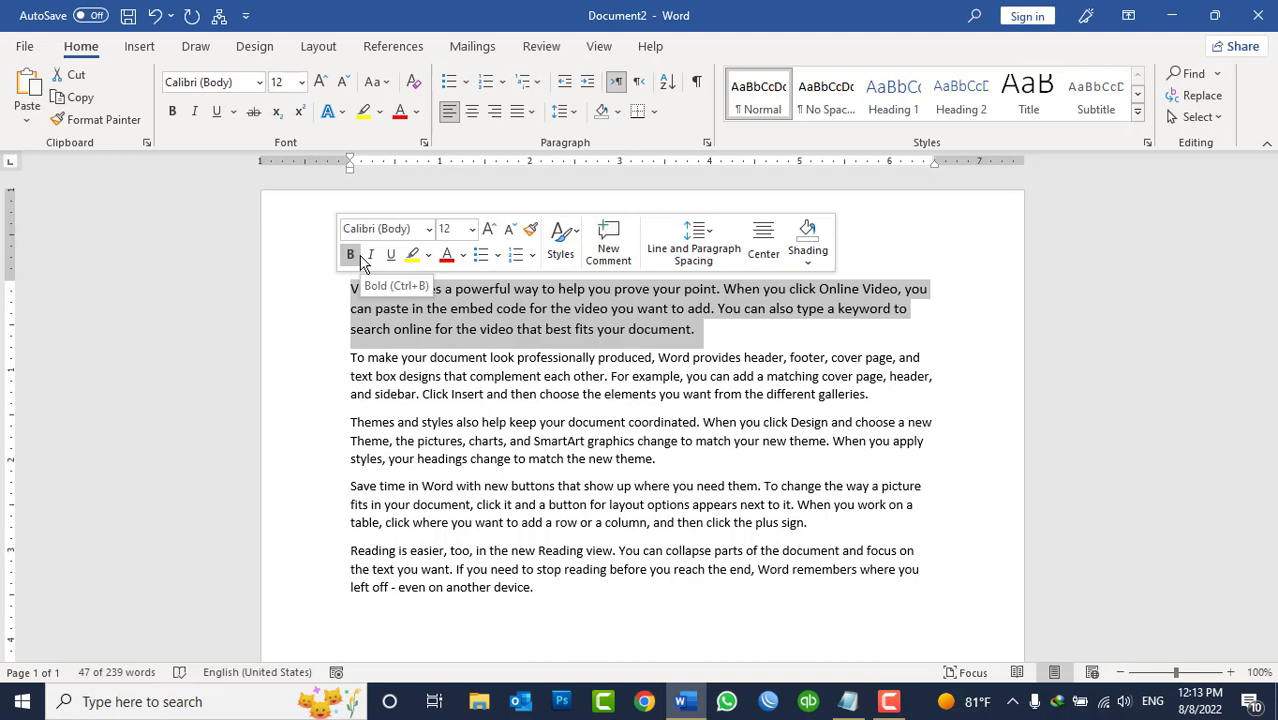
left_click(593, 333)
mouse_move(708, 327)
left_mouse_down()
mouse_move(420, 271)
mouse_move(342, 290)
left_mouse_up()
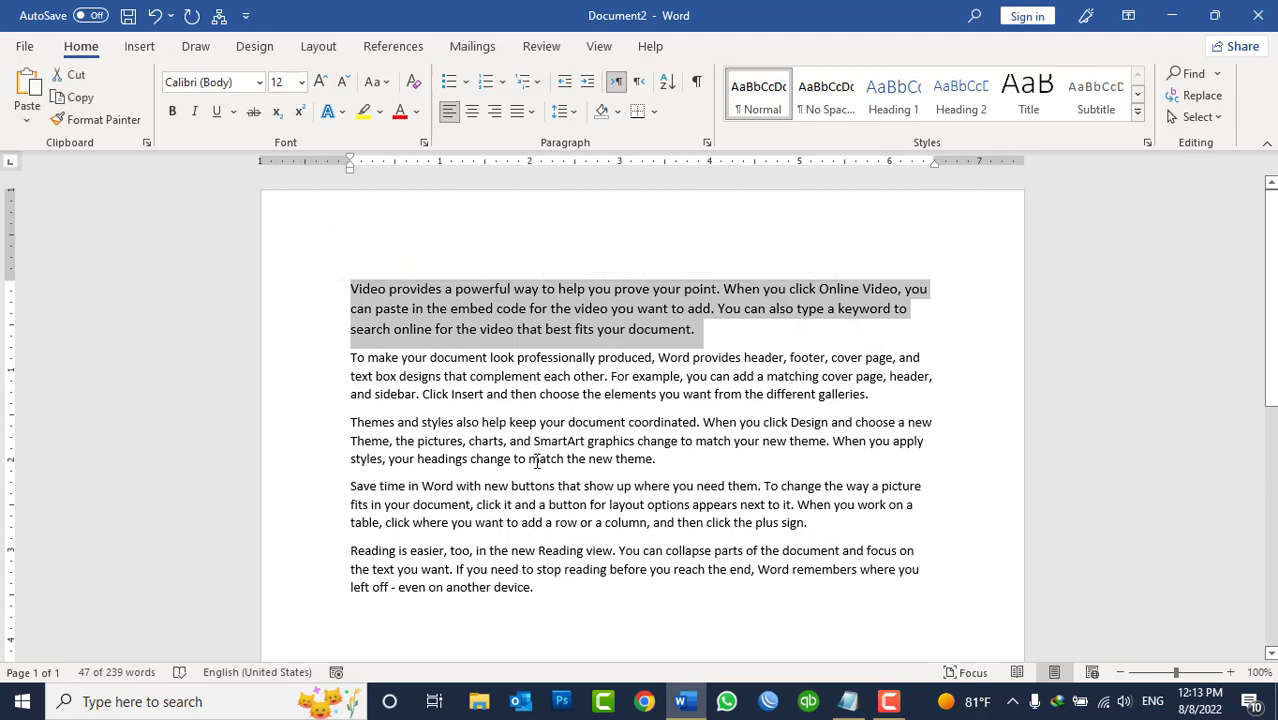
left_click(320, 84)
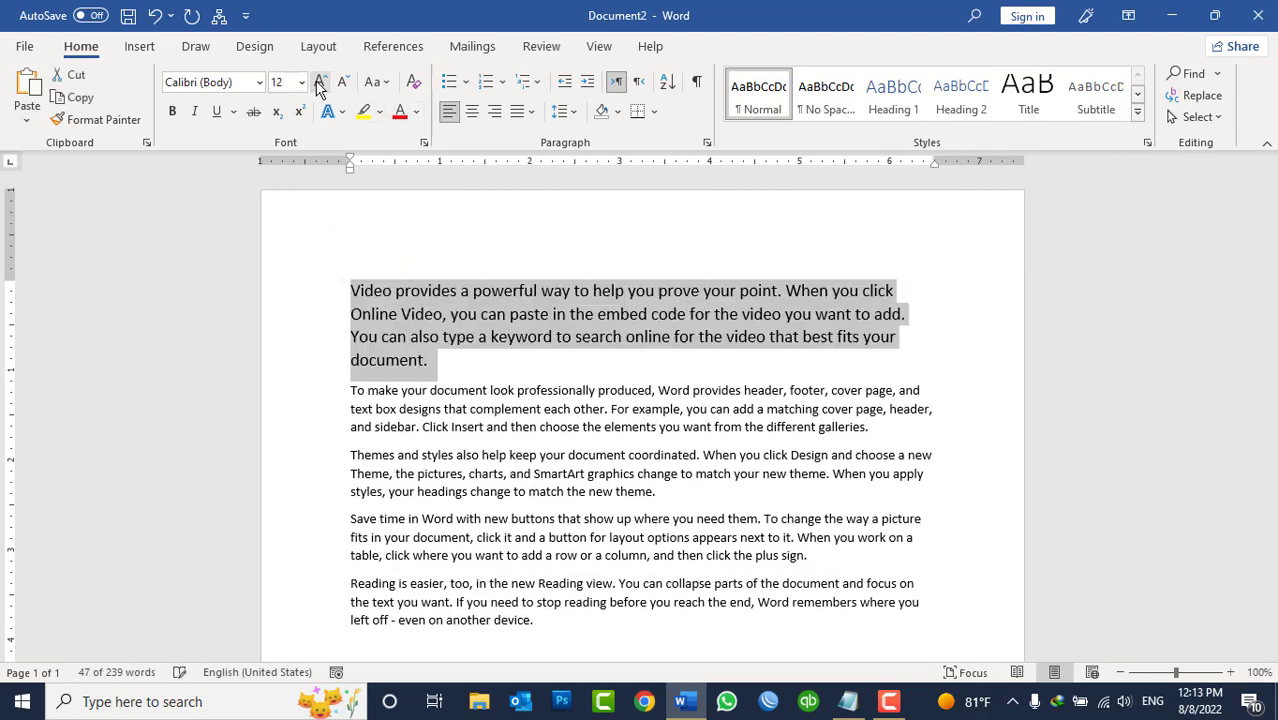
left_click(320, 84)
left_click(320, 84)
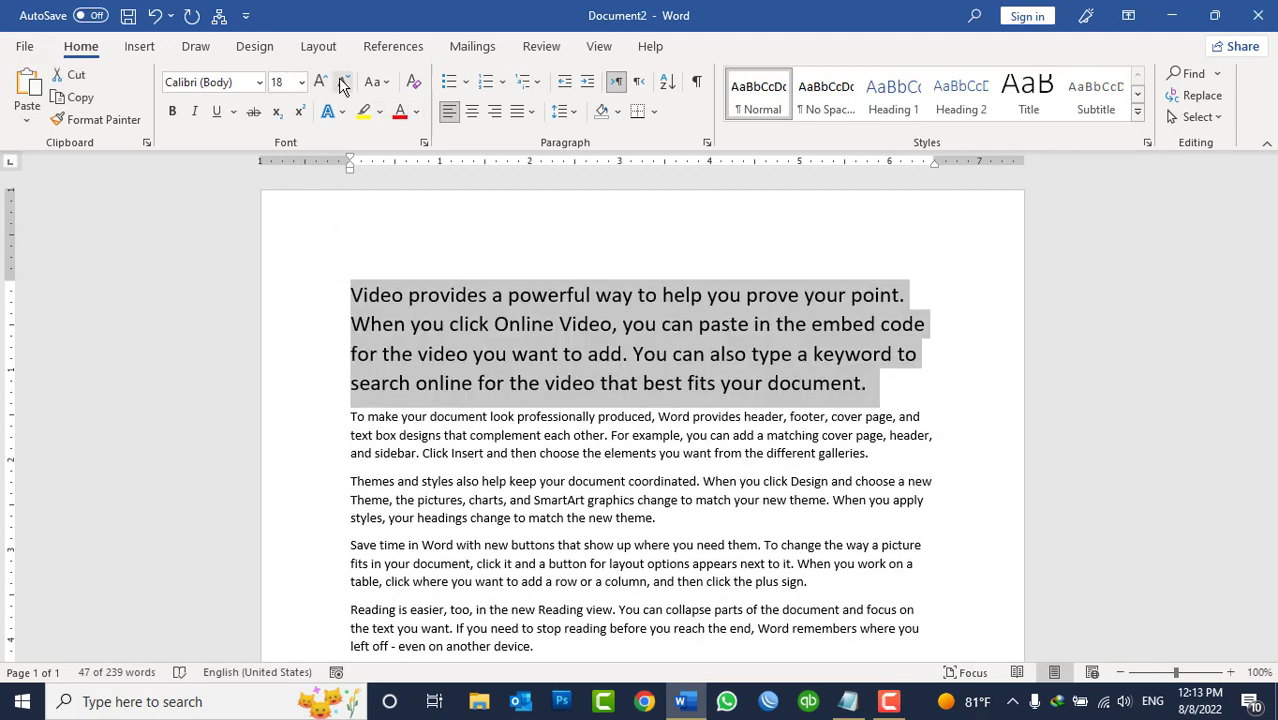
Step: Shrink the paragraph back to 12 pt and open the Font list to preview fonts
left_click(341, 82)
left_click(341, 82)
left_click(341, 82)
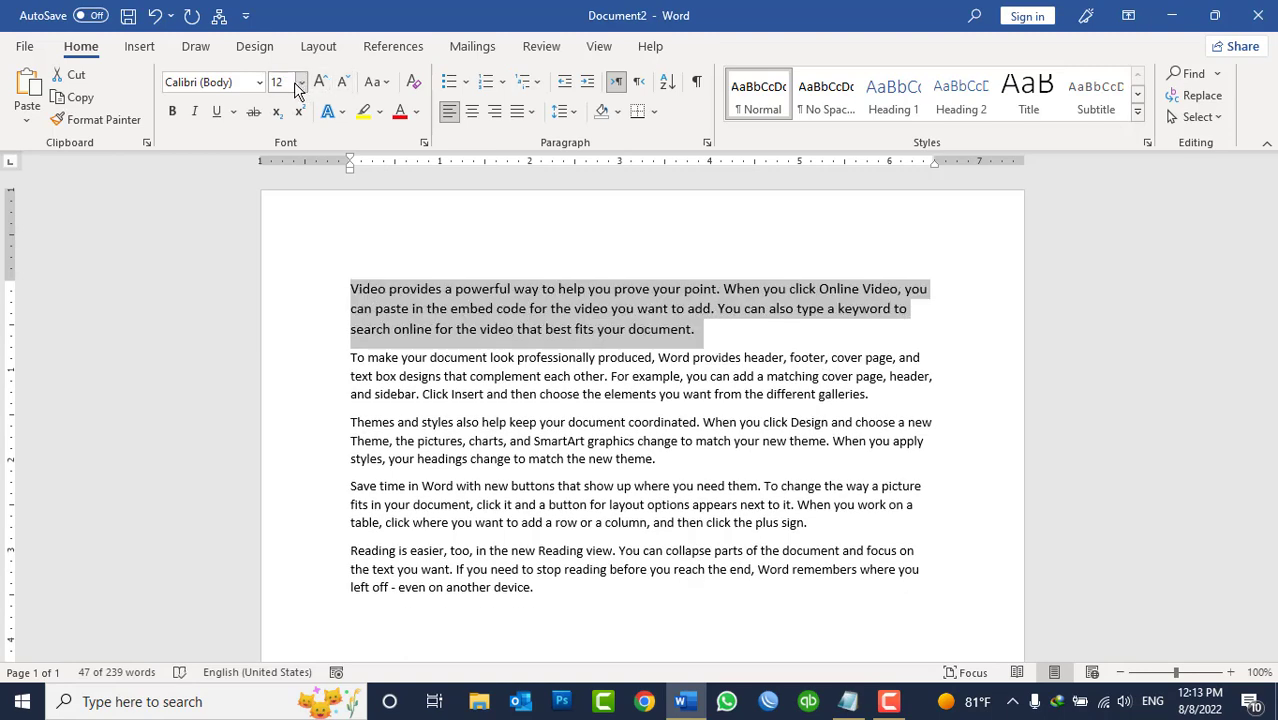
left_click(260, 83)
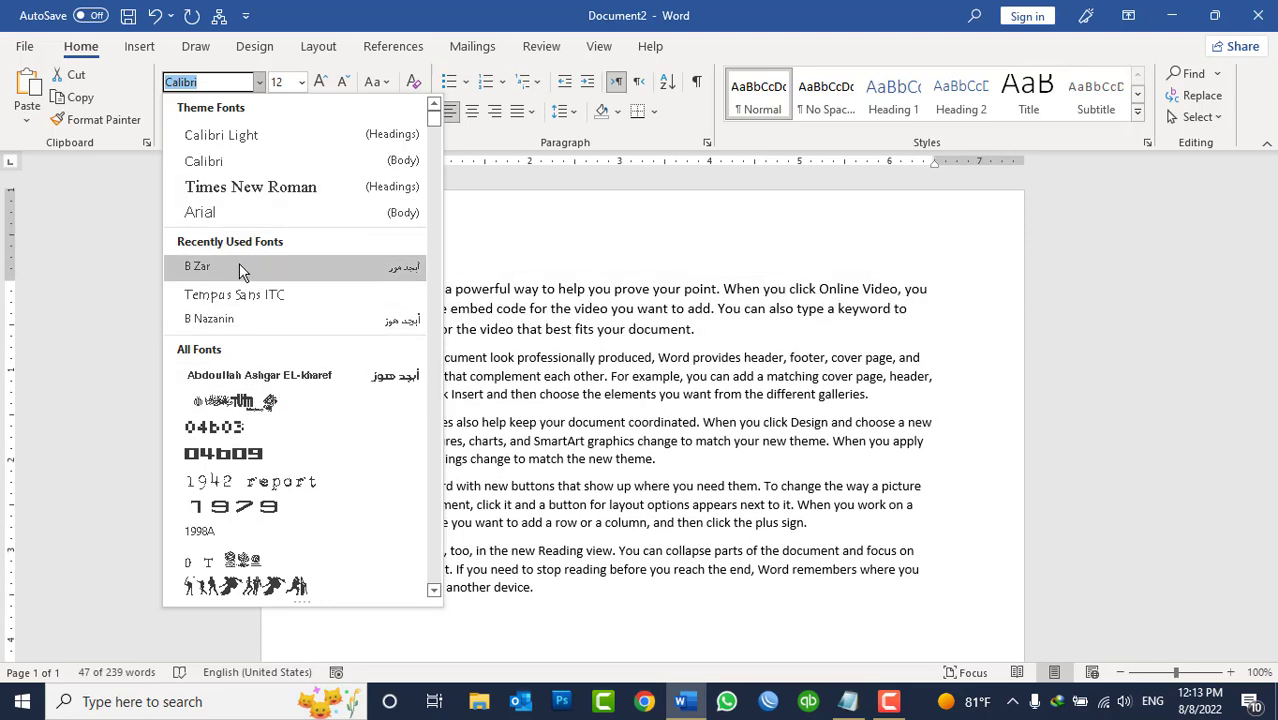
Step: Close the font list, uncheck 'Enable Live Preview' in Word Options General, and reselect the first paragraph
key("Escape")
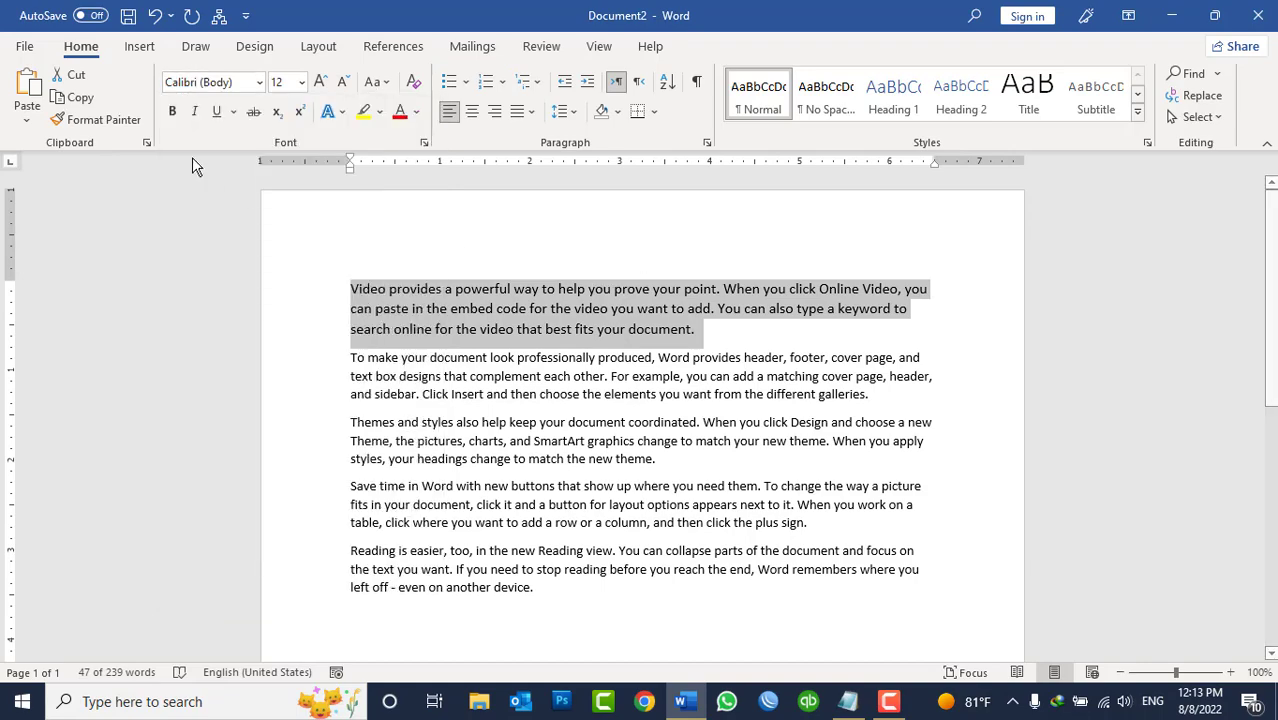
left_click(24, 47)
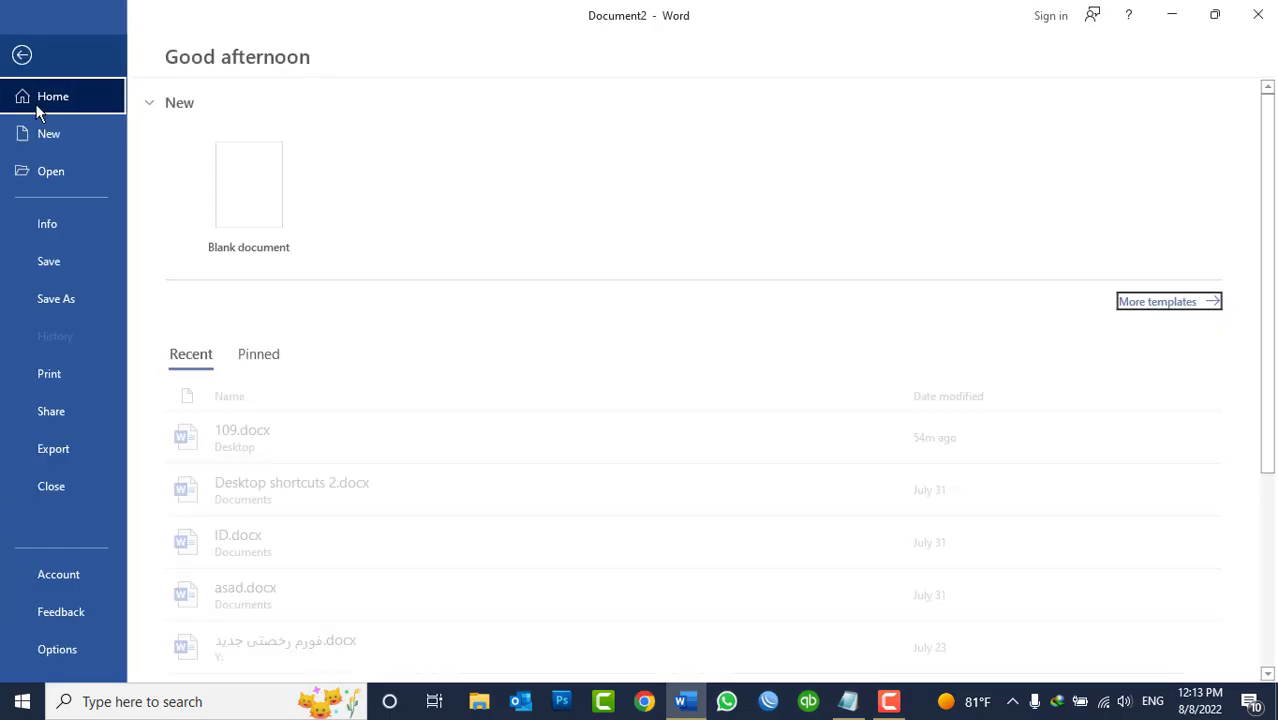
left_click(85, 646)
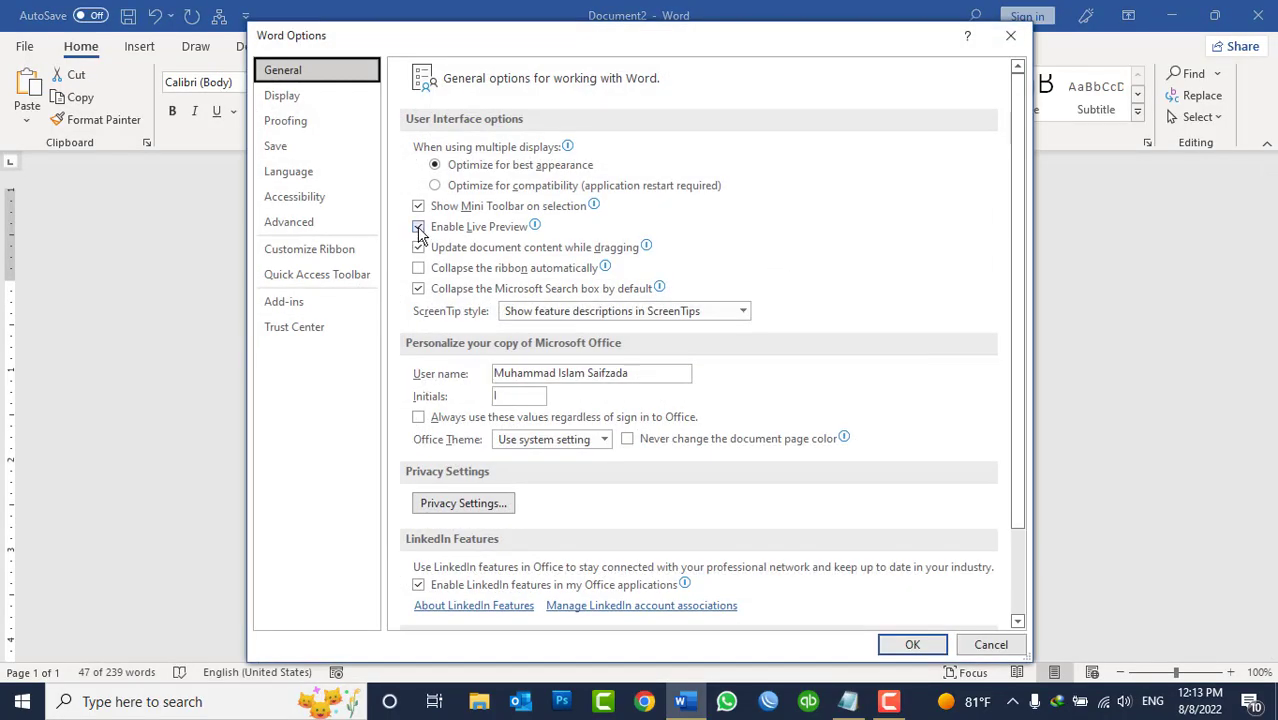
left_click(418, 228)
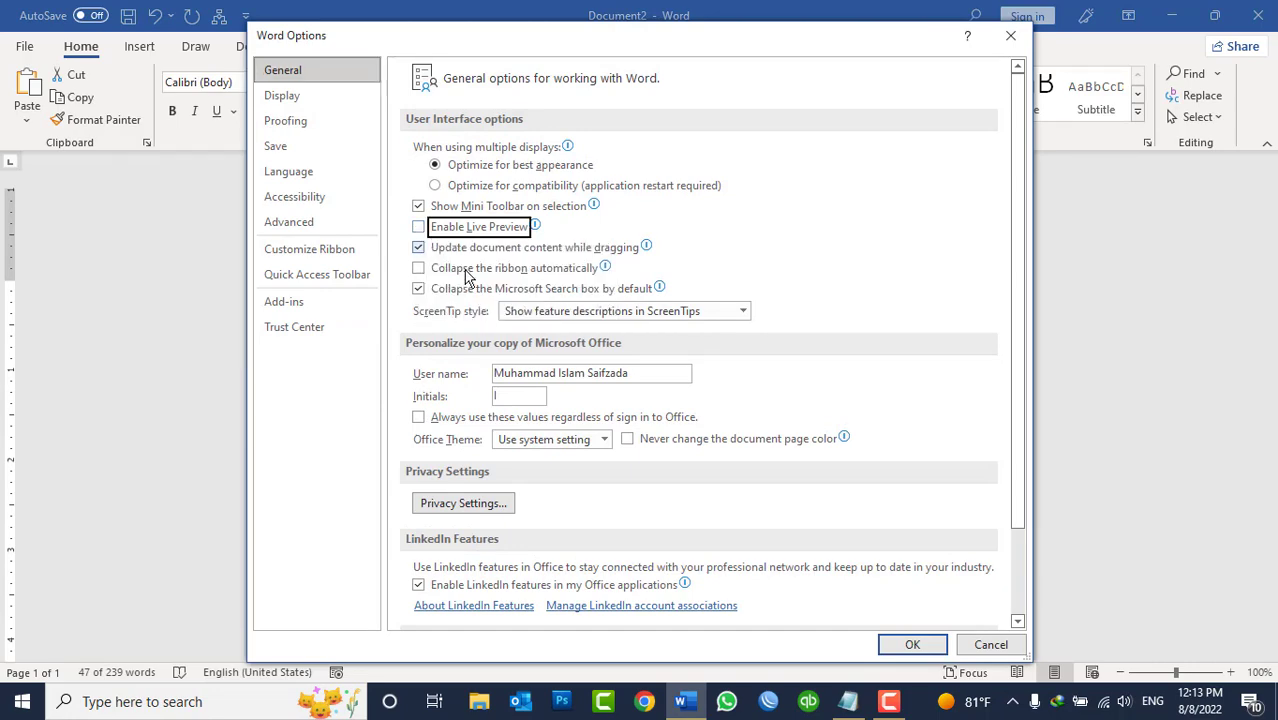
left_click(908, 645)
left_click(694, 380)
left_click_drag(694, 329, 349, 290)
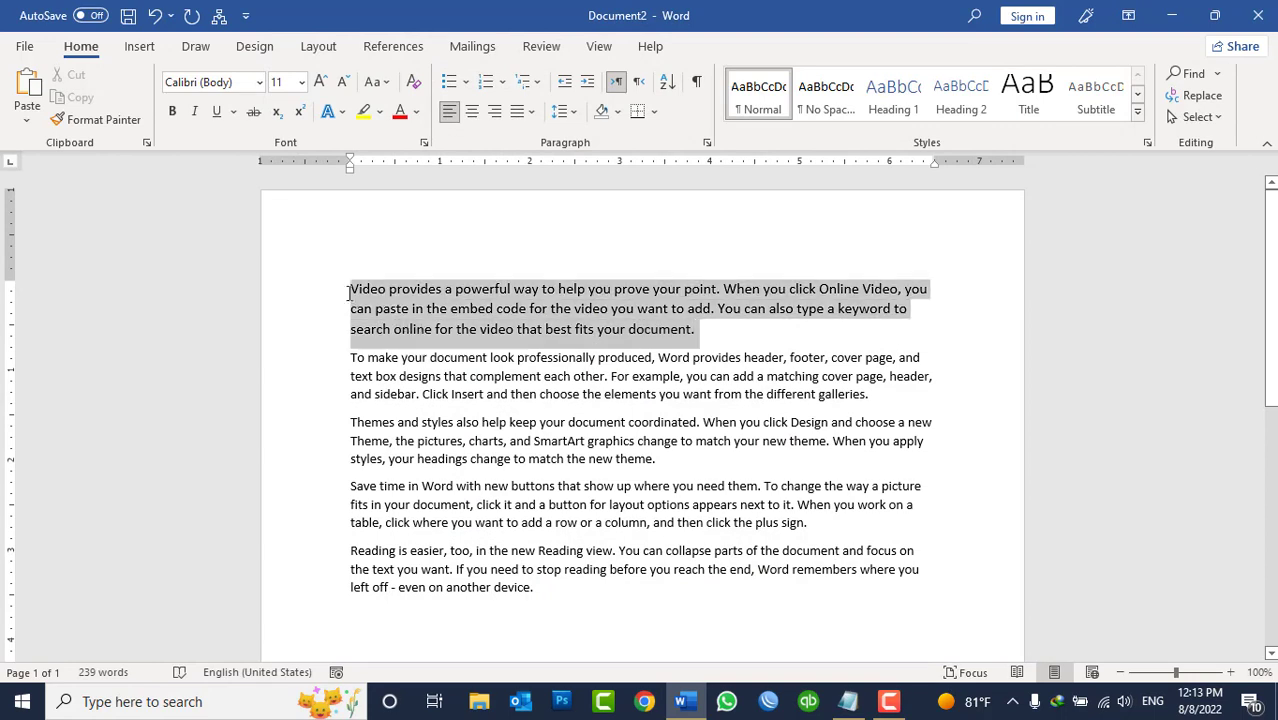
Step: Set the first paragraph to Arial and re-check 'Enable Live Preview' in Word Options
left_click(259, 82)
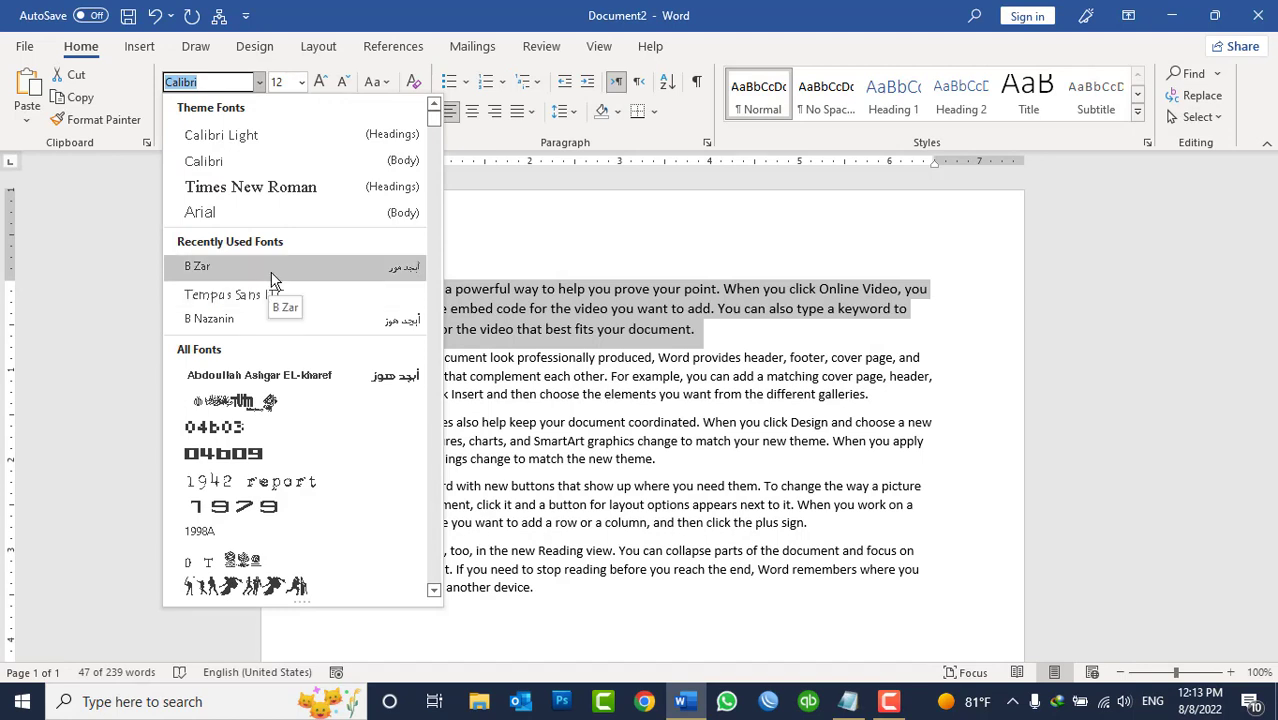
left_click(246, 215)
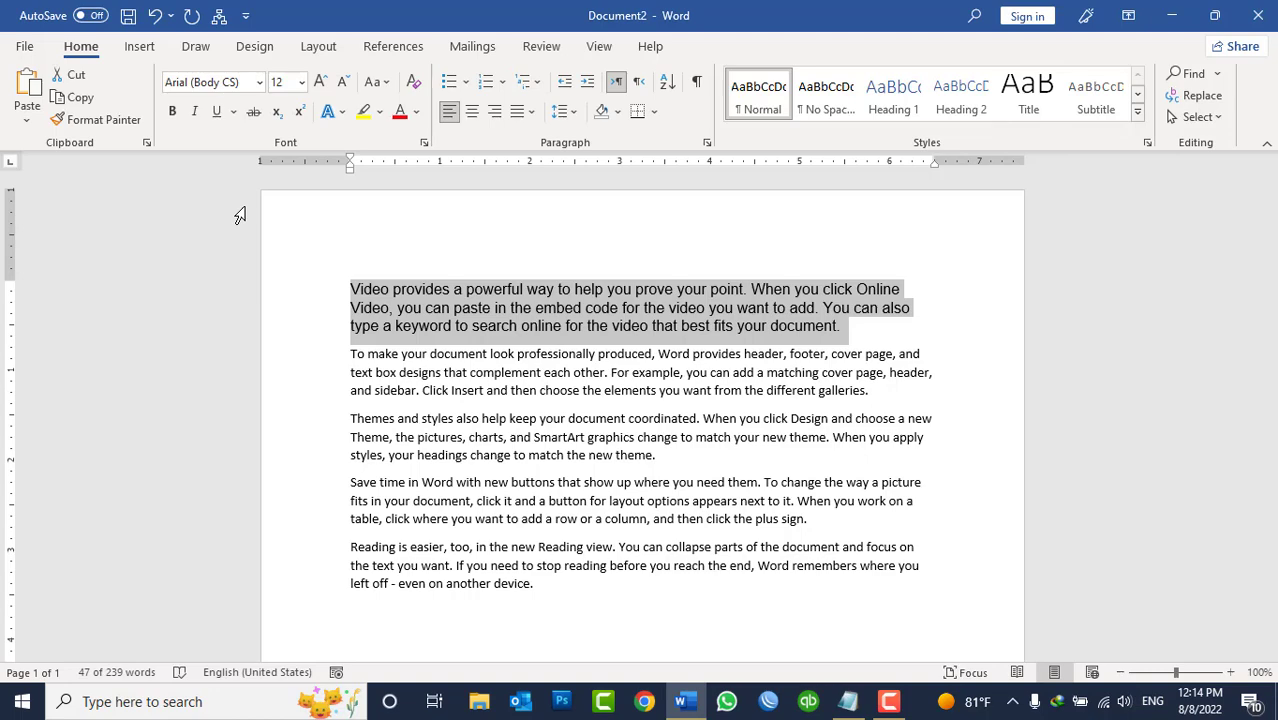
left_click(25, 48)
left_click(48, 652)
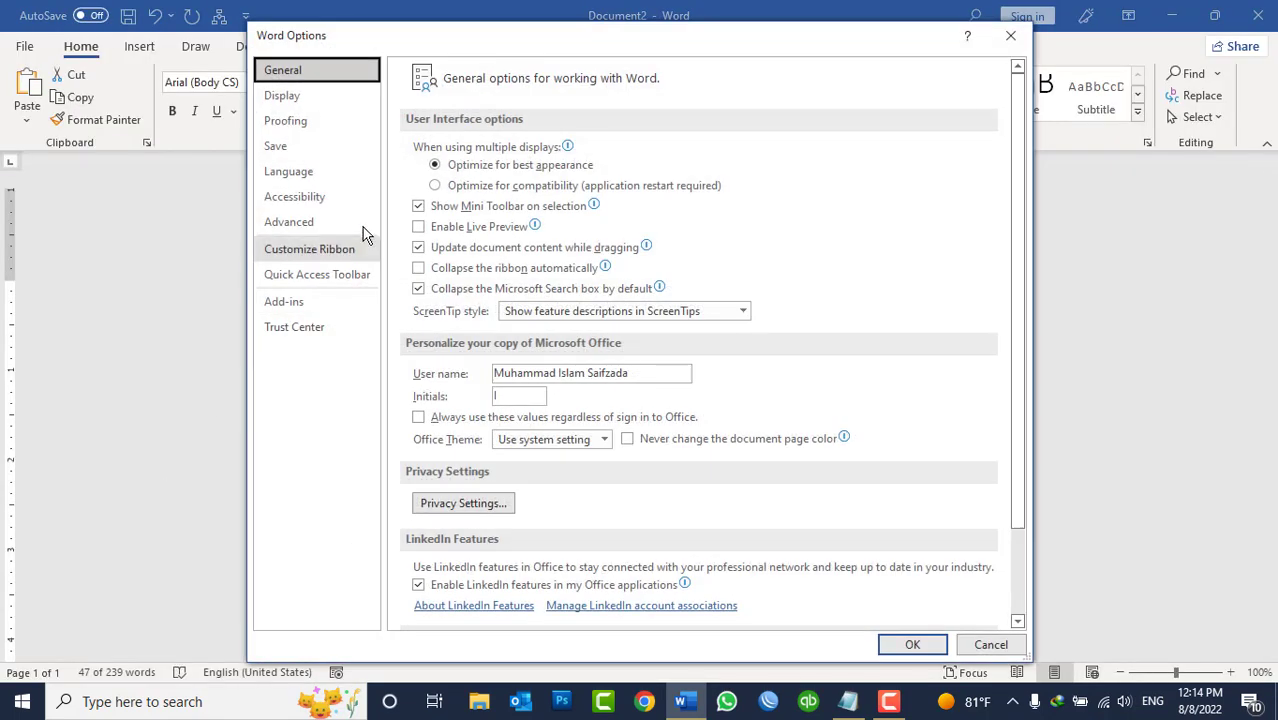
left_click(455, 232)
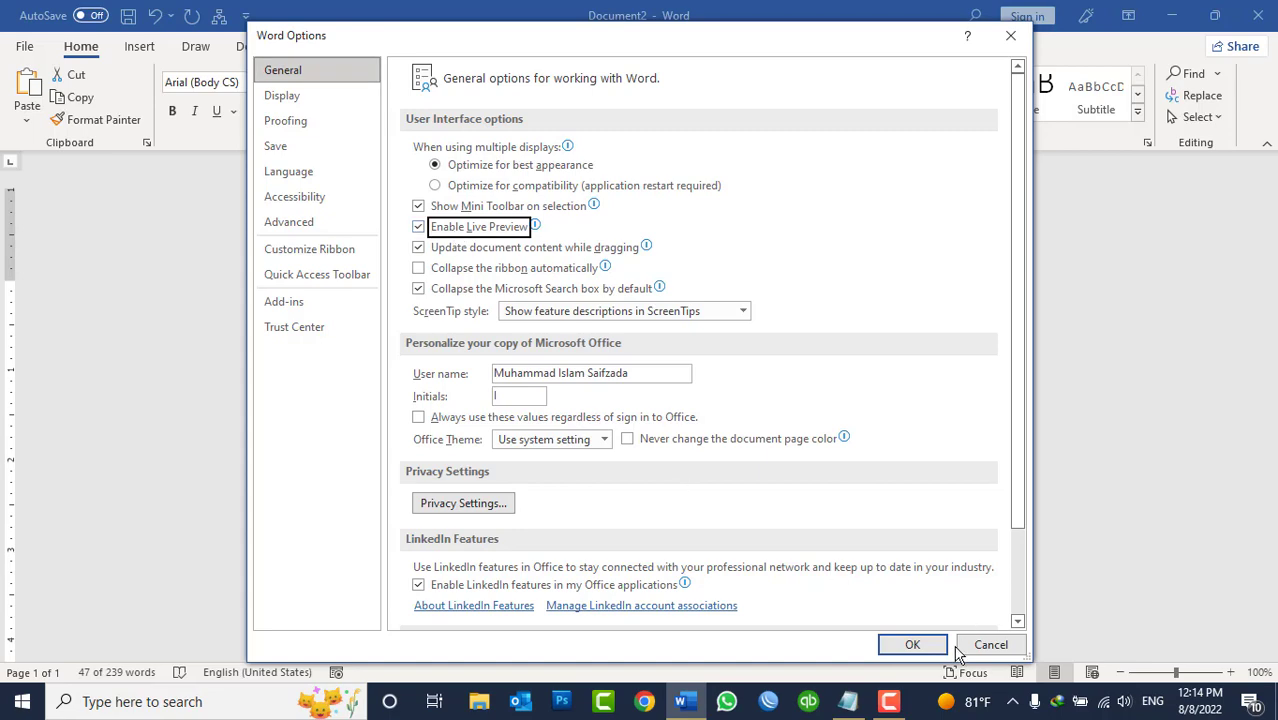
left_click(912, 645)
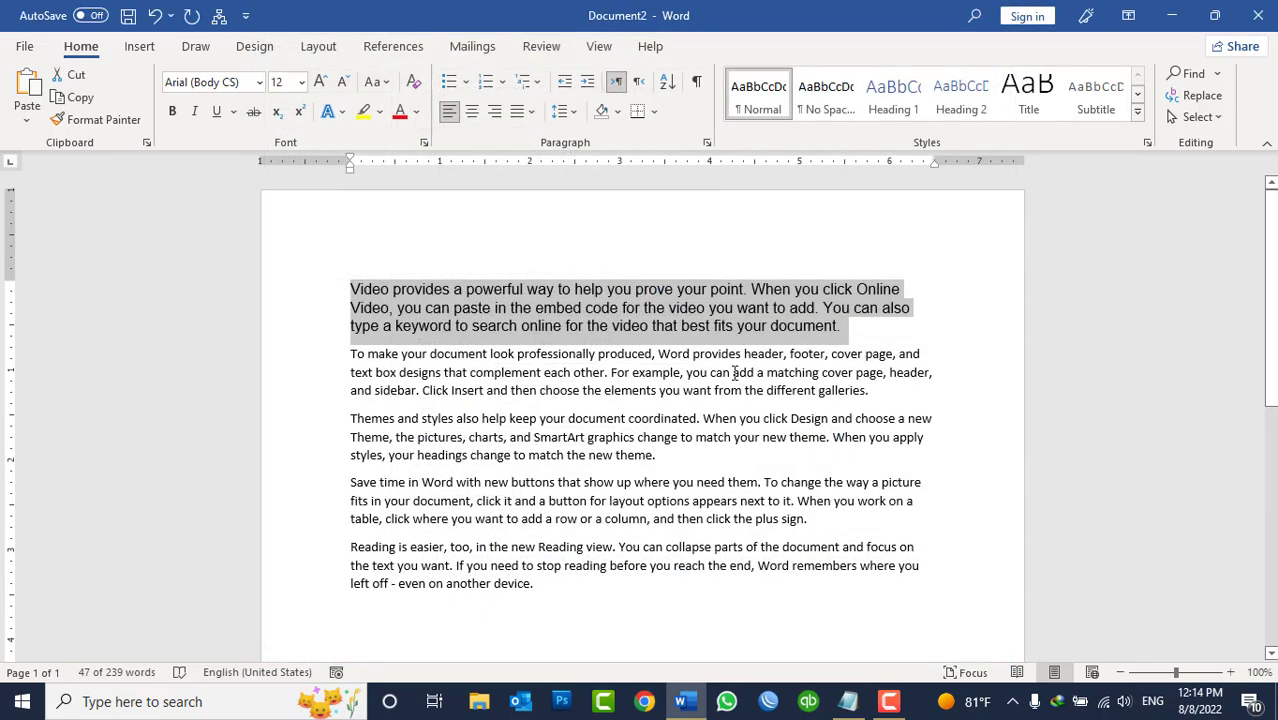
Step: Reopen Word Options to confirm Live Preview is on, then close it with Esc
left_click(28, 46)
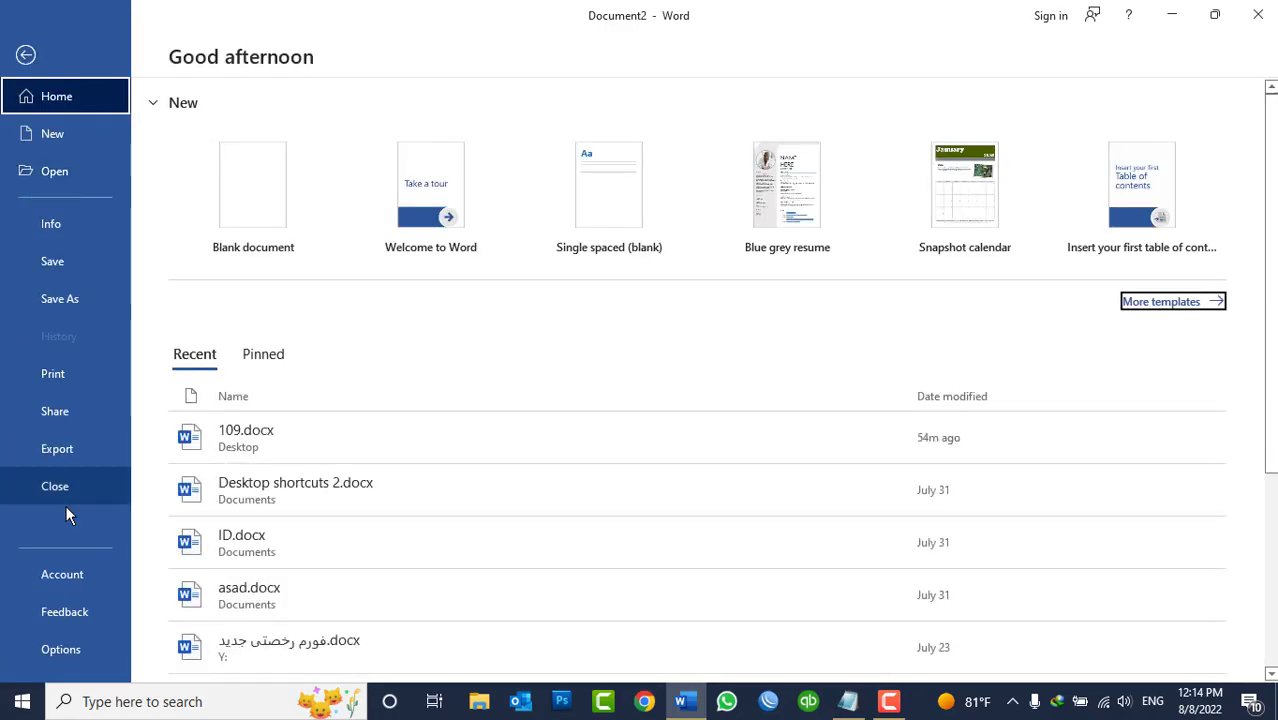
left_click(60, 650)
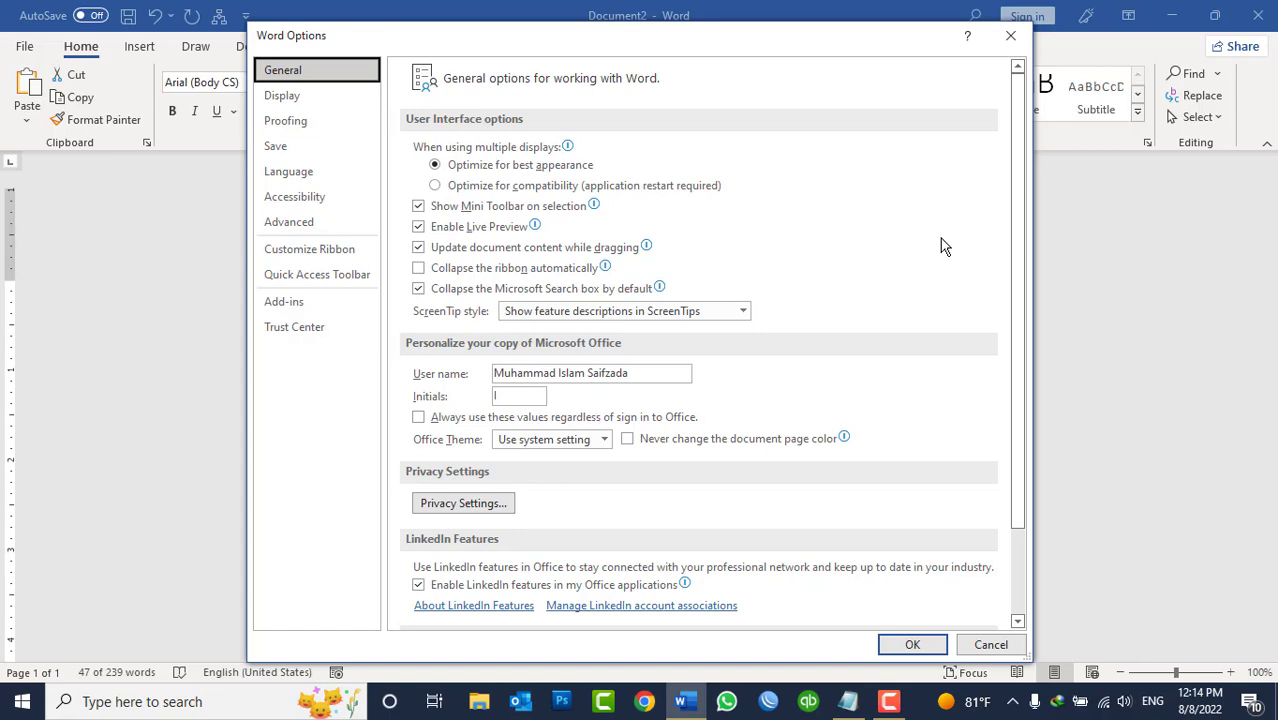
key("Escape")
Step: Draw a cylinder from the Insert Shapes gallery over the middle of the page
left_click(589, 326)
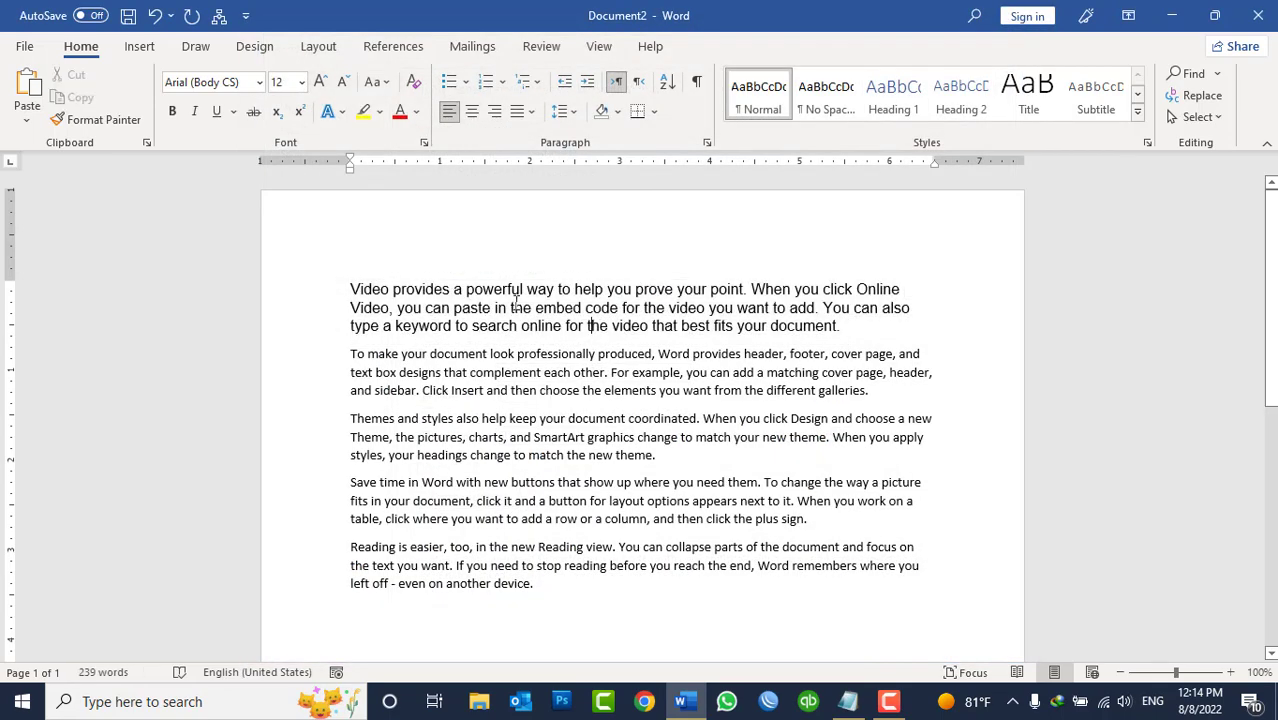
left_click(139, 47)
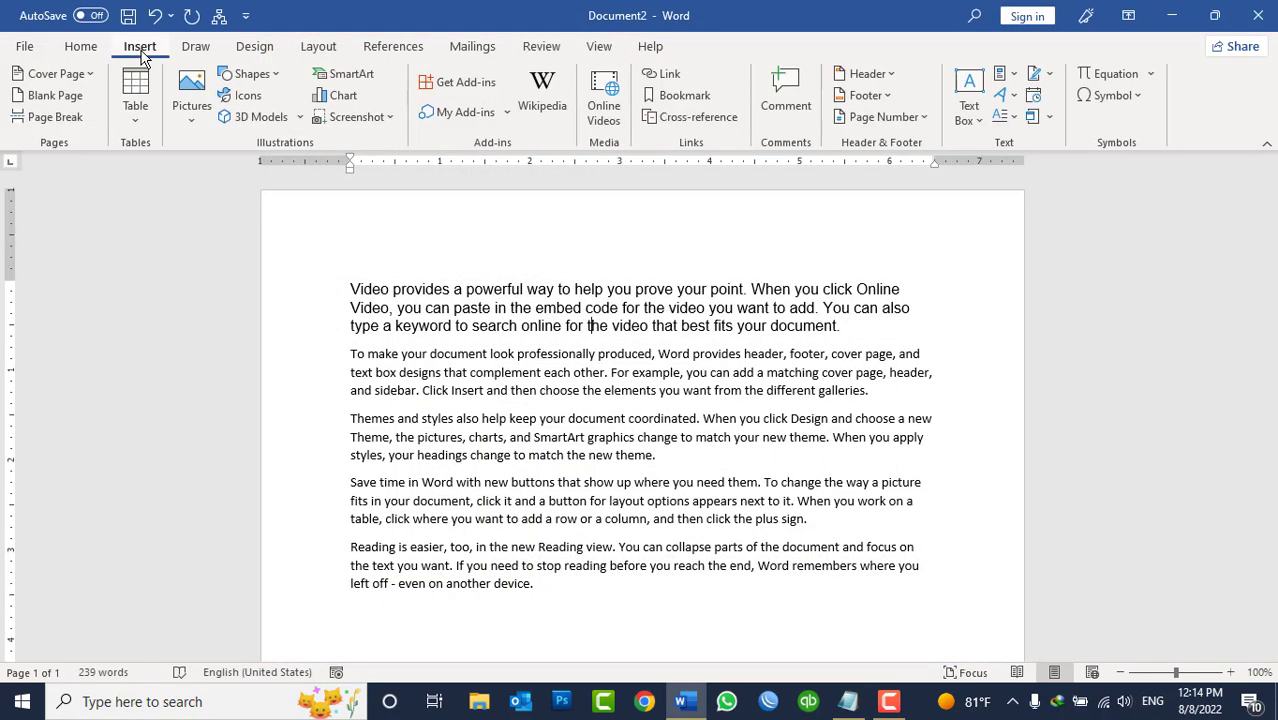
left_click(192, 118)
left_click(250, 74)
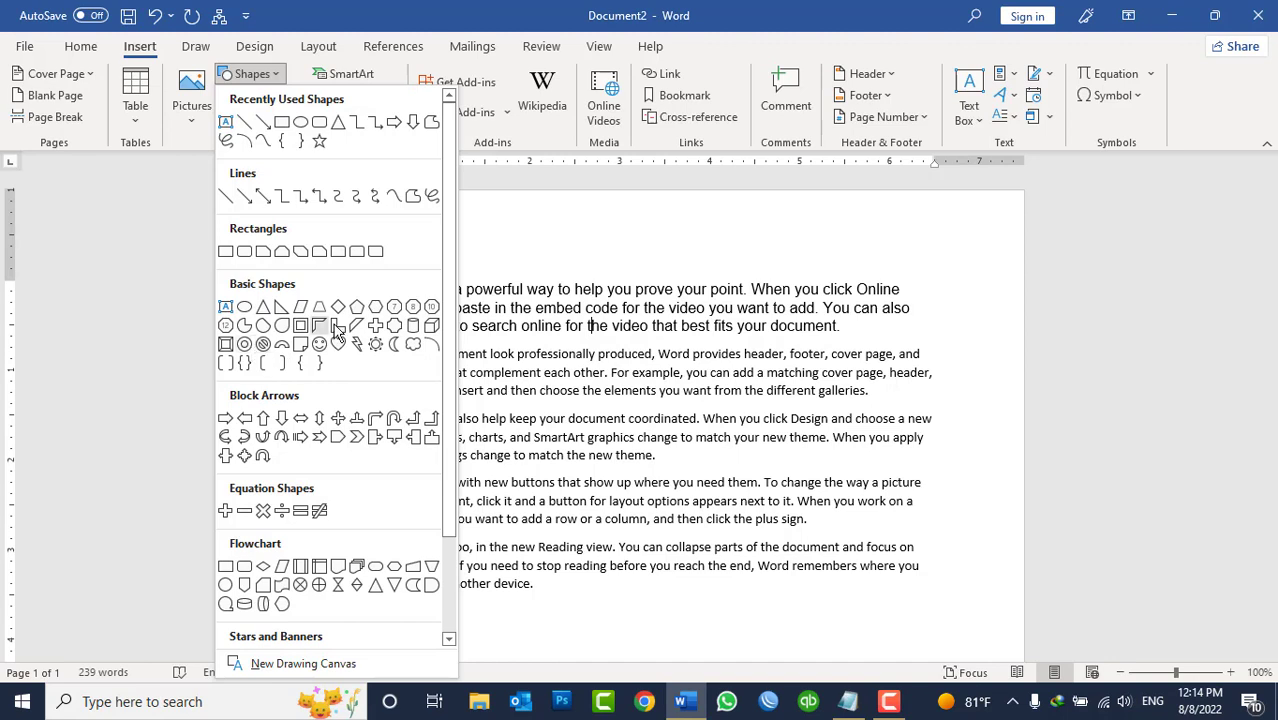
left_click(412, 325)
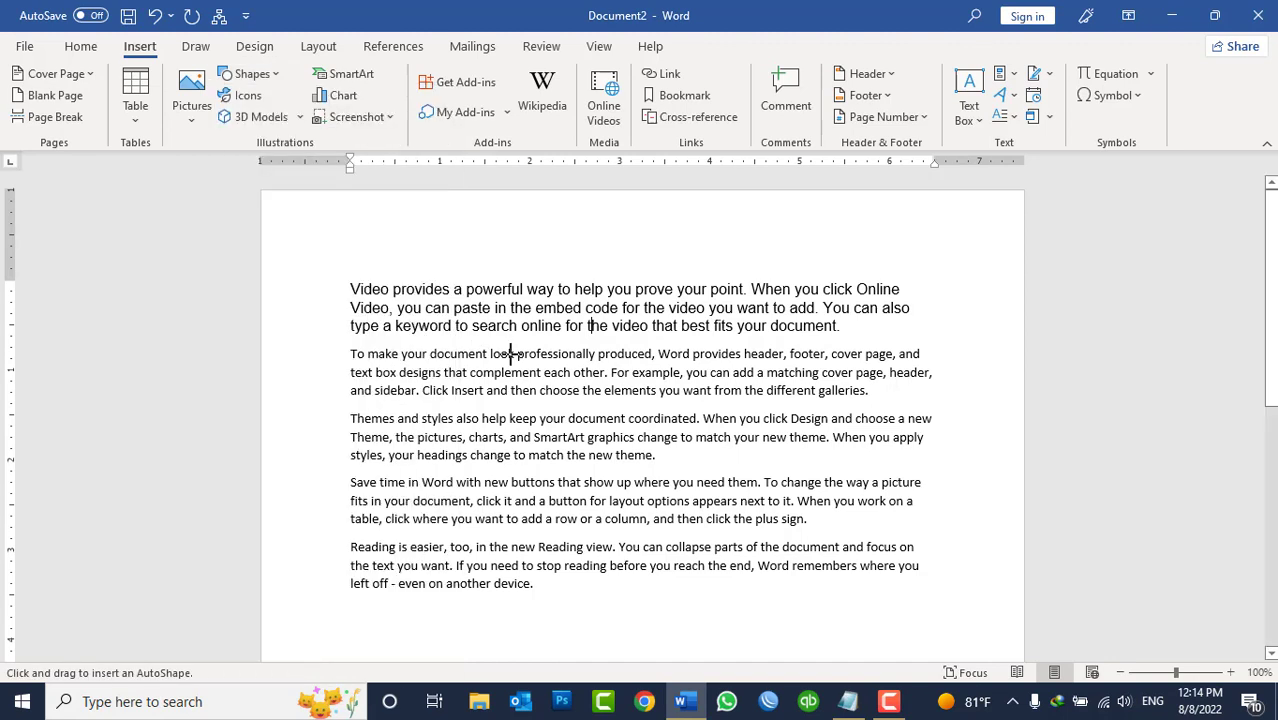
left_click_drag(510, 355, 662, 538)
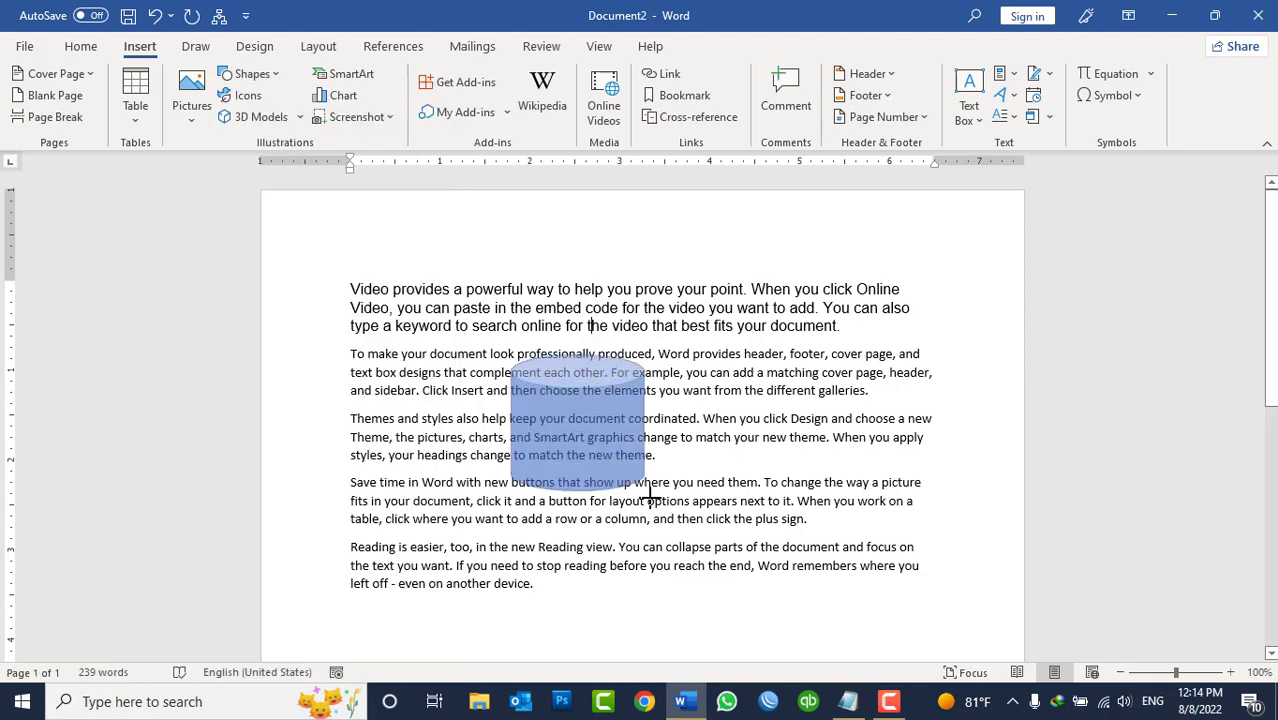
left_click(764, 450)
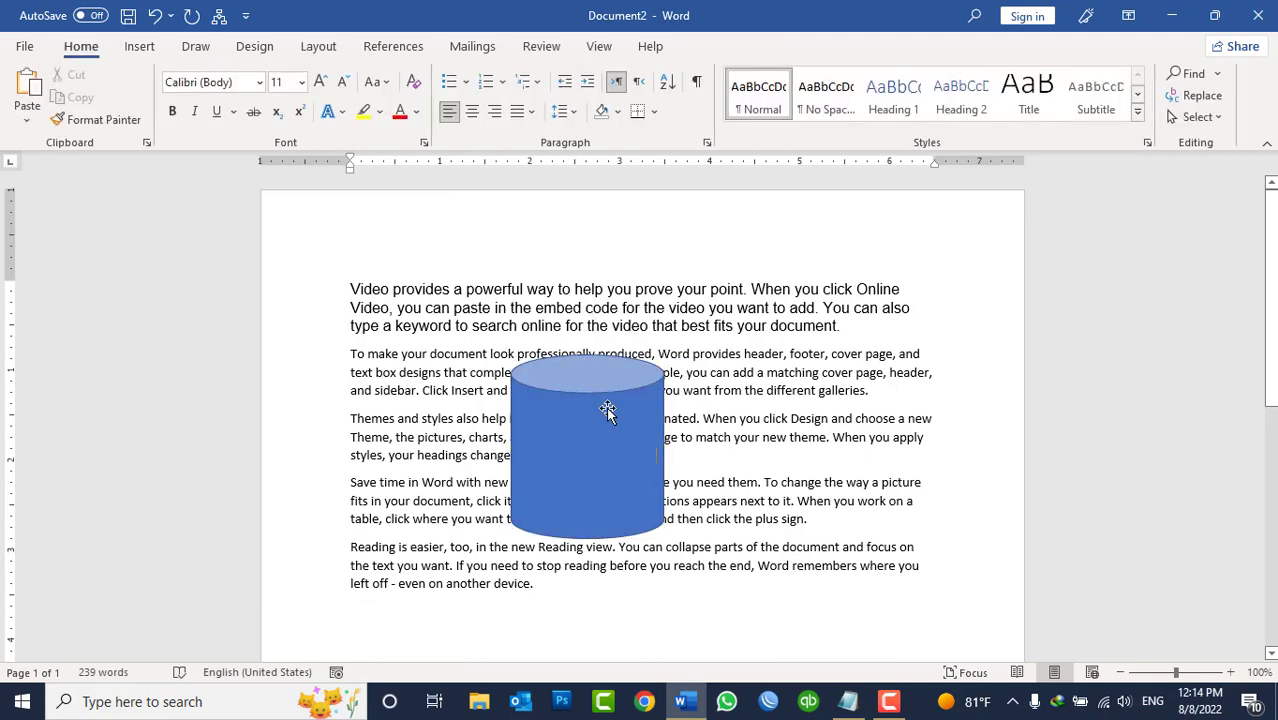
Step: Move the cylinder up over the first paragraph, test rotating it, and show its Position choices
left_click_drag(597, 416, 529, 388)
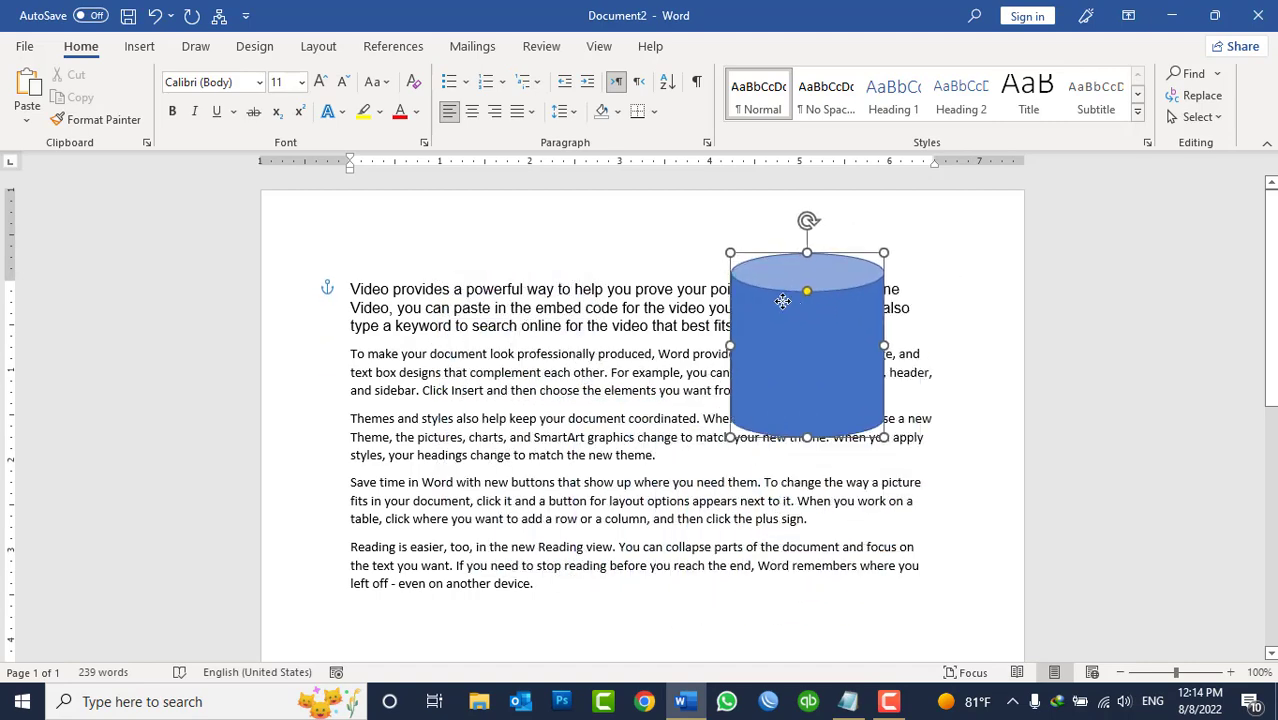
left_click_drag(529, 388, 627, 318)
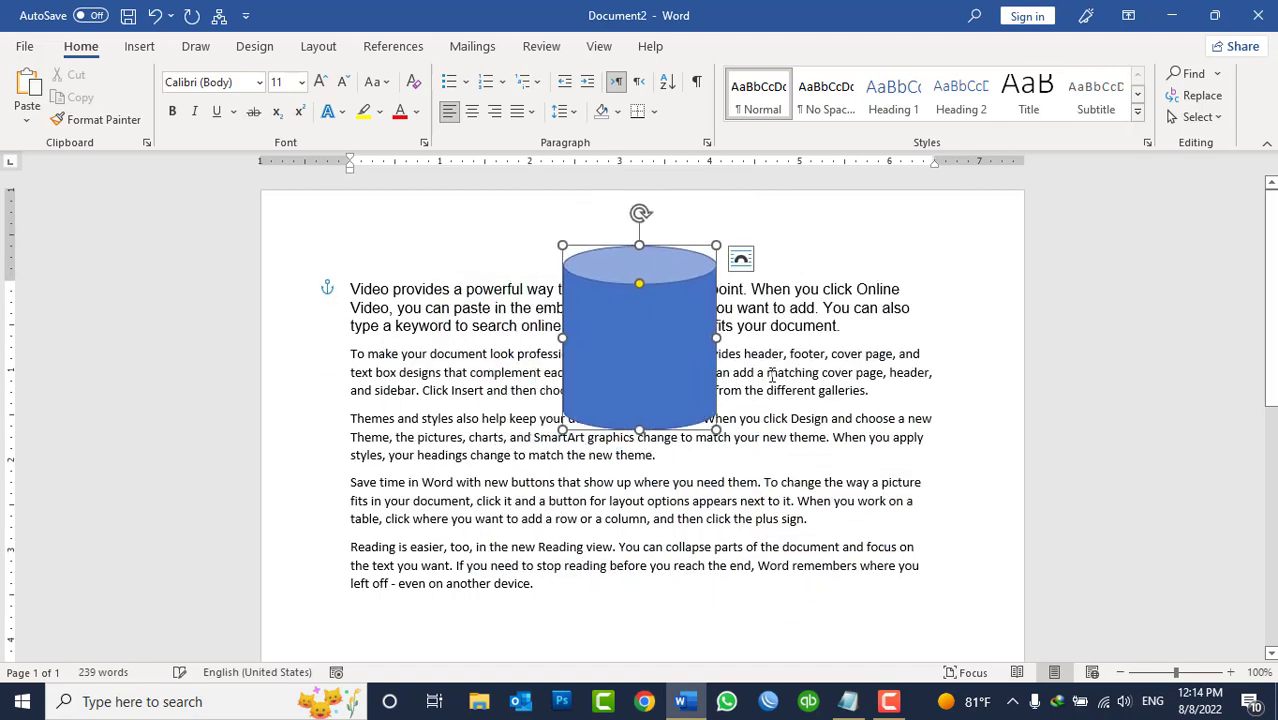
left_click(840, 370)
left_click(612, 308)
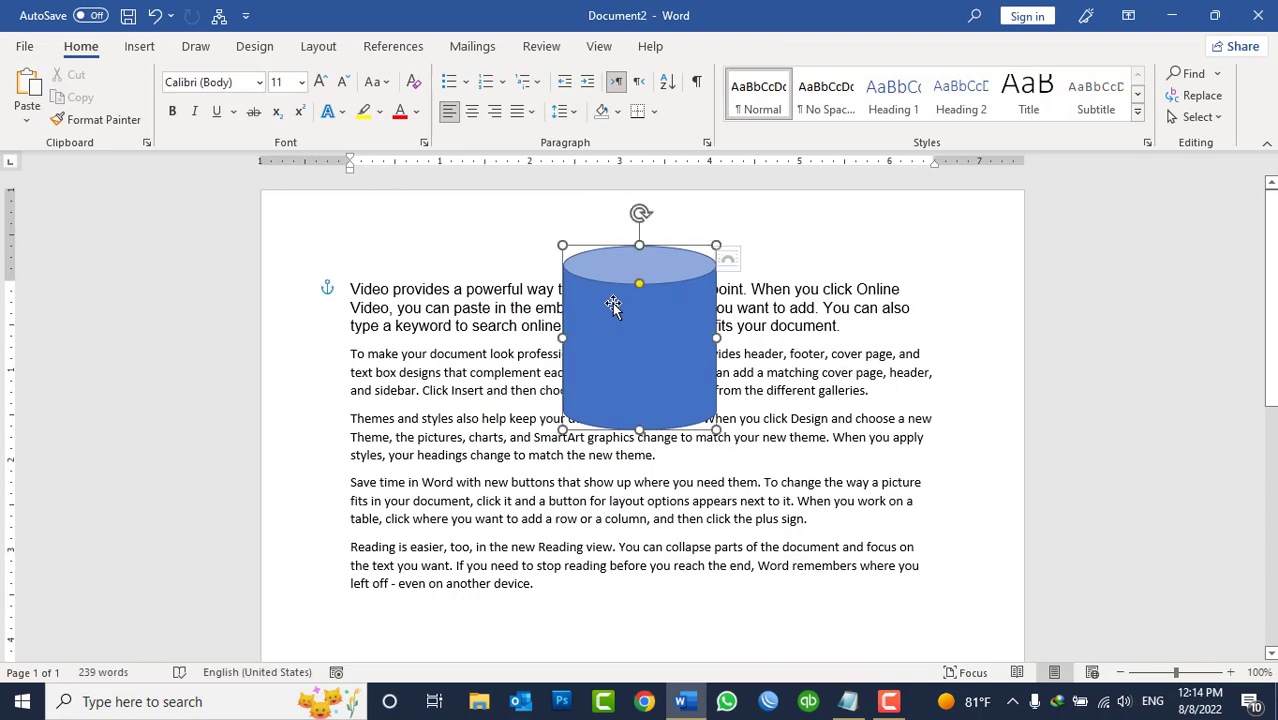
left_click_drag(642, 212, 626, 214)
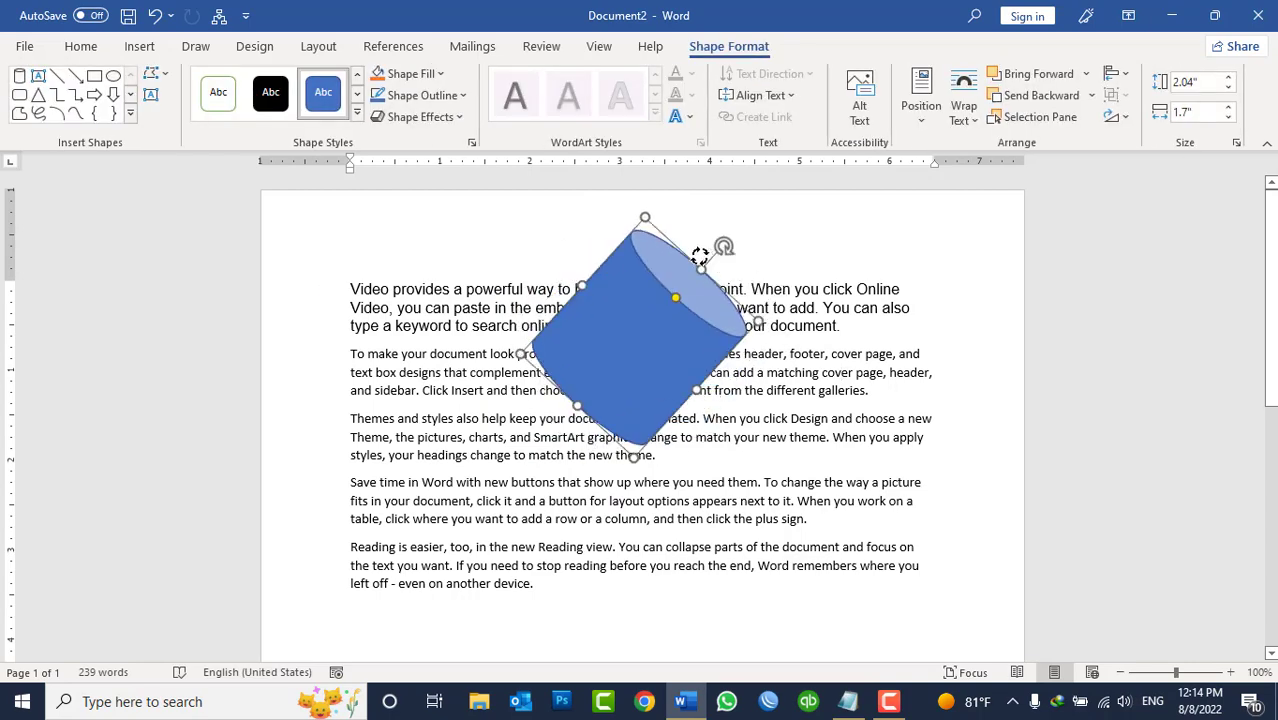
left_click_drag(637, 260, 639, 264)
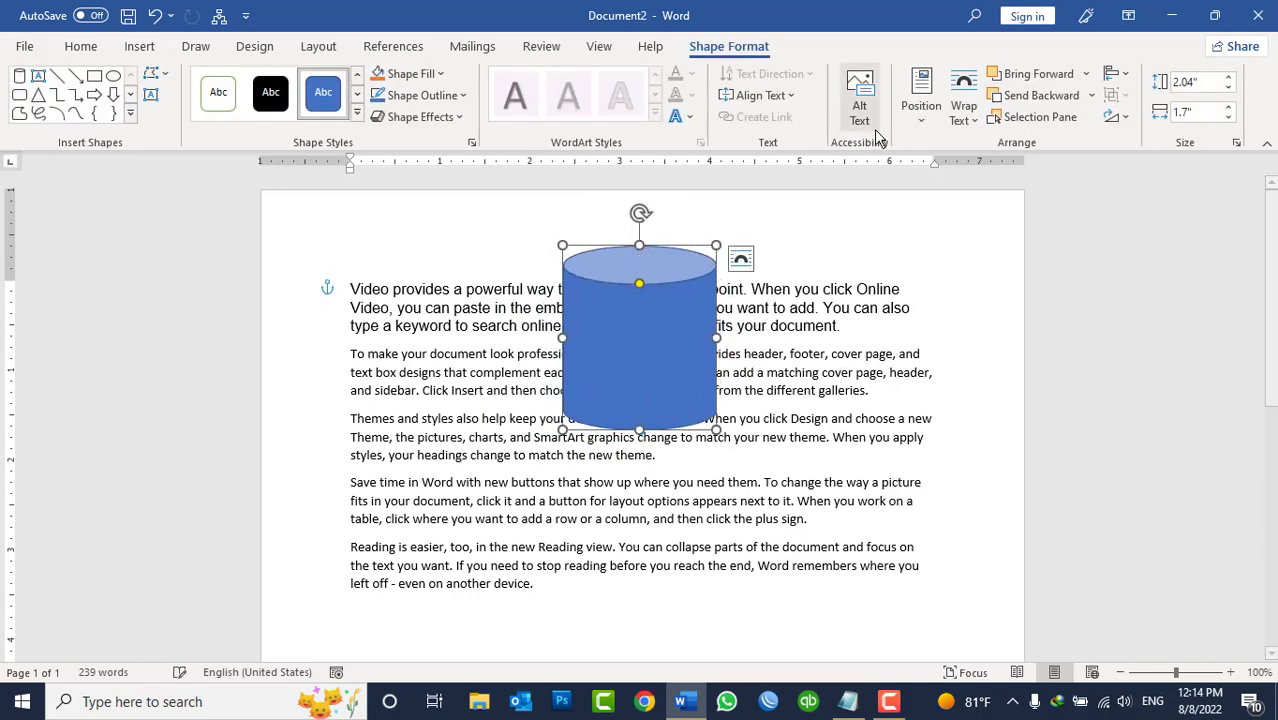
left_click(924, 116)
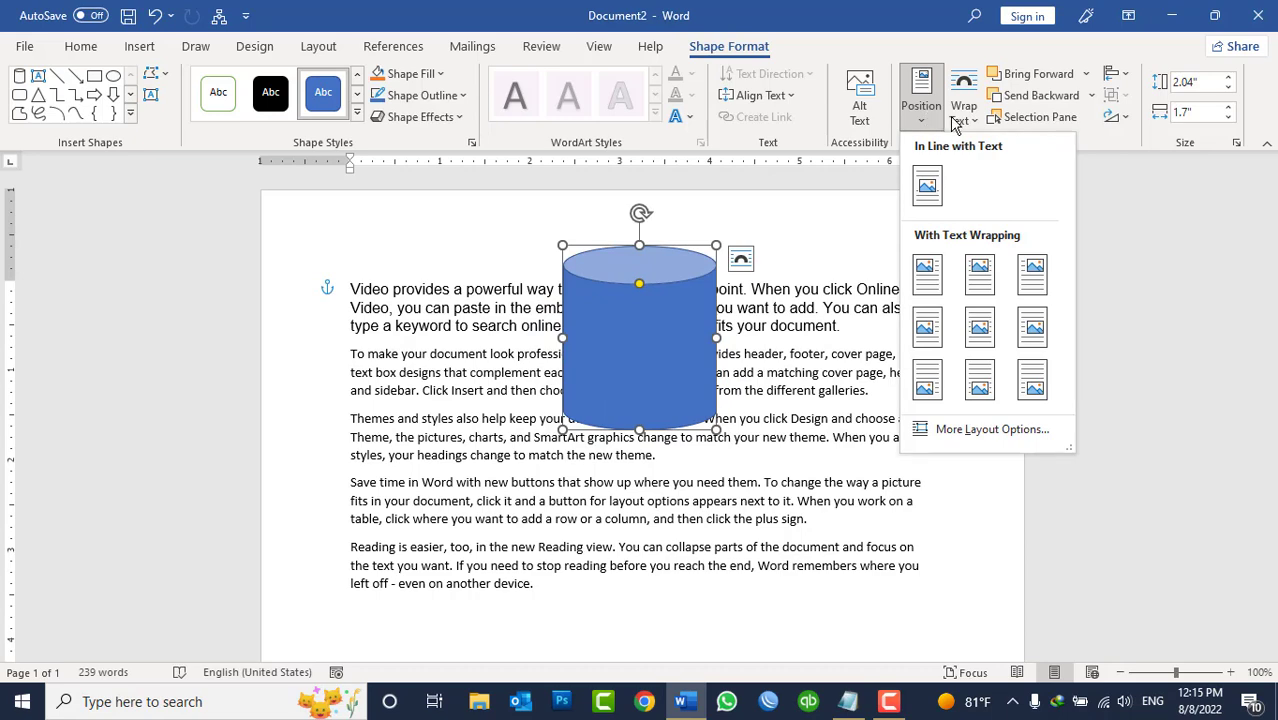
Step: Set the cylinder to In Line with Text, rotate it about 25° and back upright, then deselect it
left_click(958, 122)
left_click(924, 112)
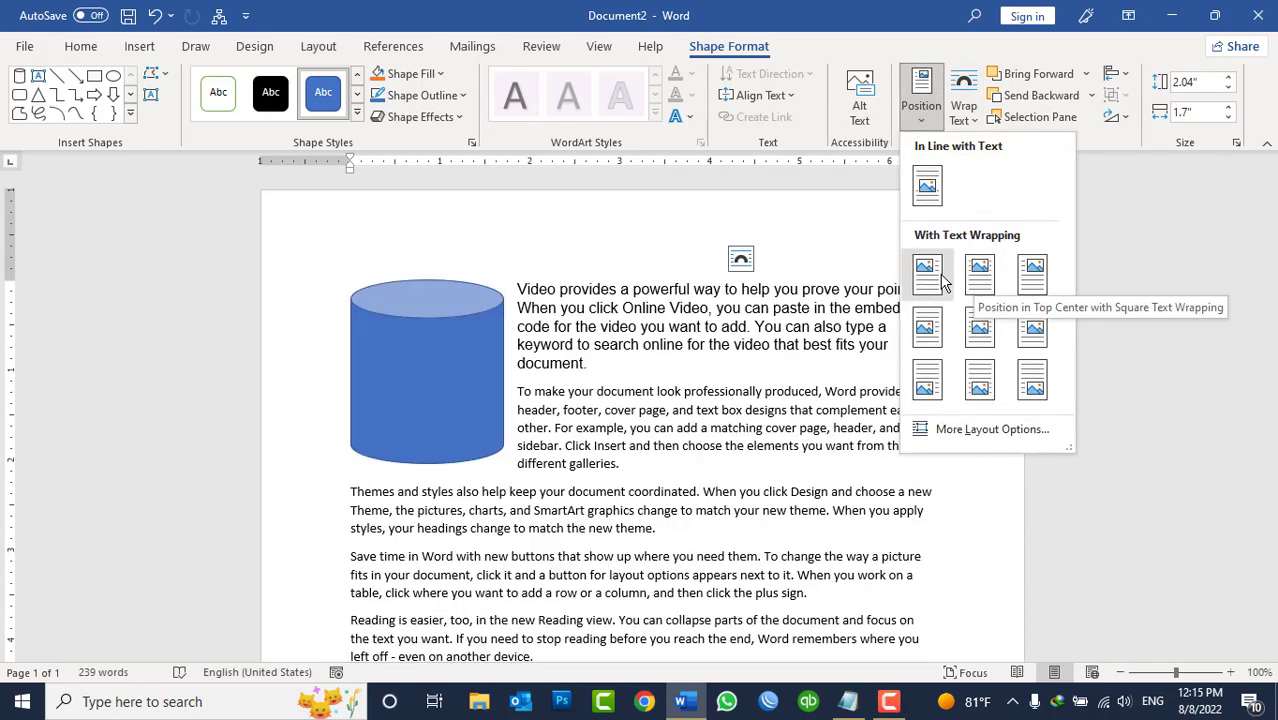
left_click(929, 192)
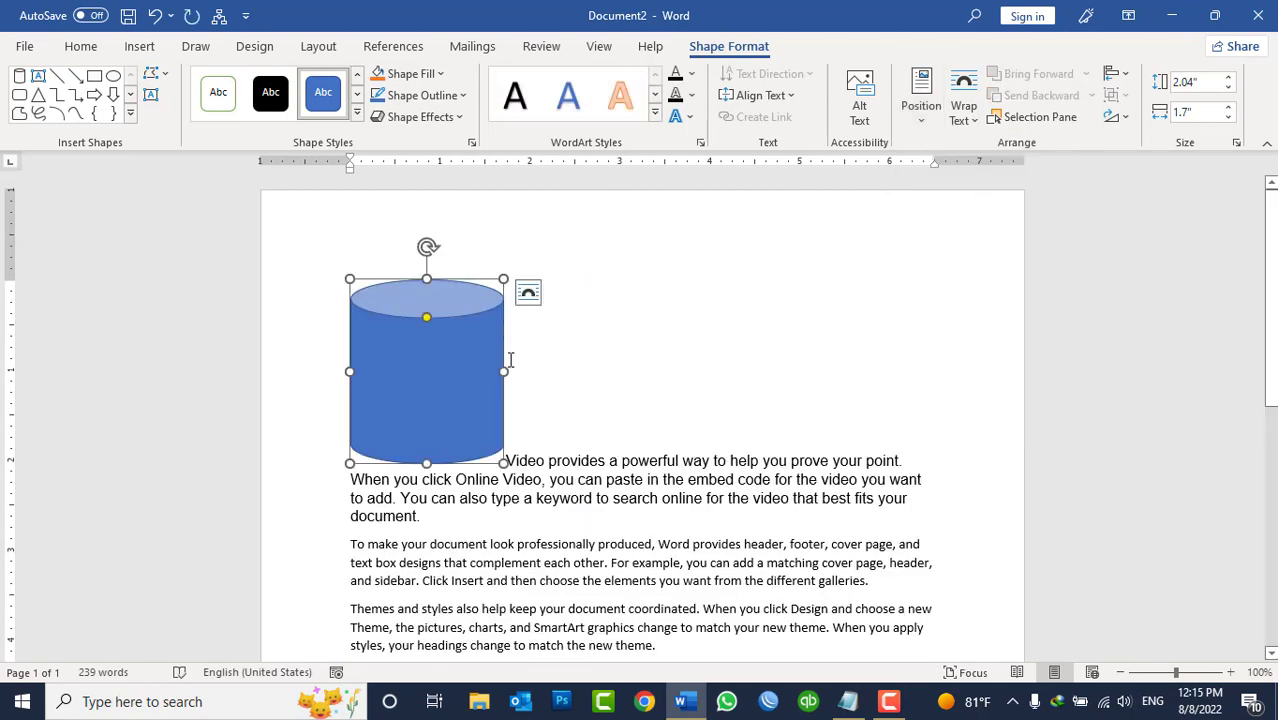
left_click(485, 442)
left_click(491, 419)
mouse_move(427, 247)
left_mouse_down()
mouse_move(466, 246)
mouse_move(540, 402)
left_mouse_up()
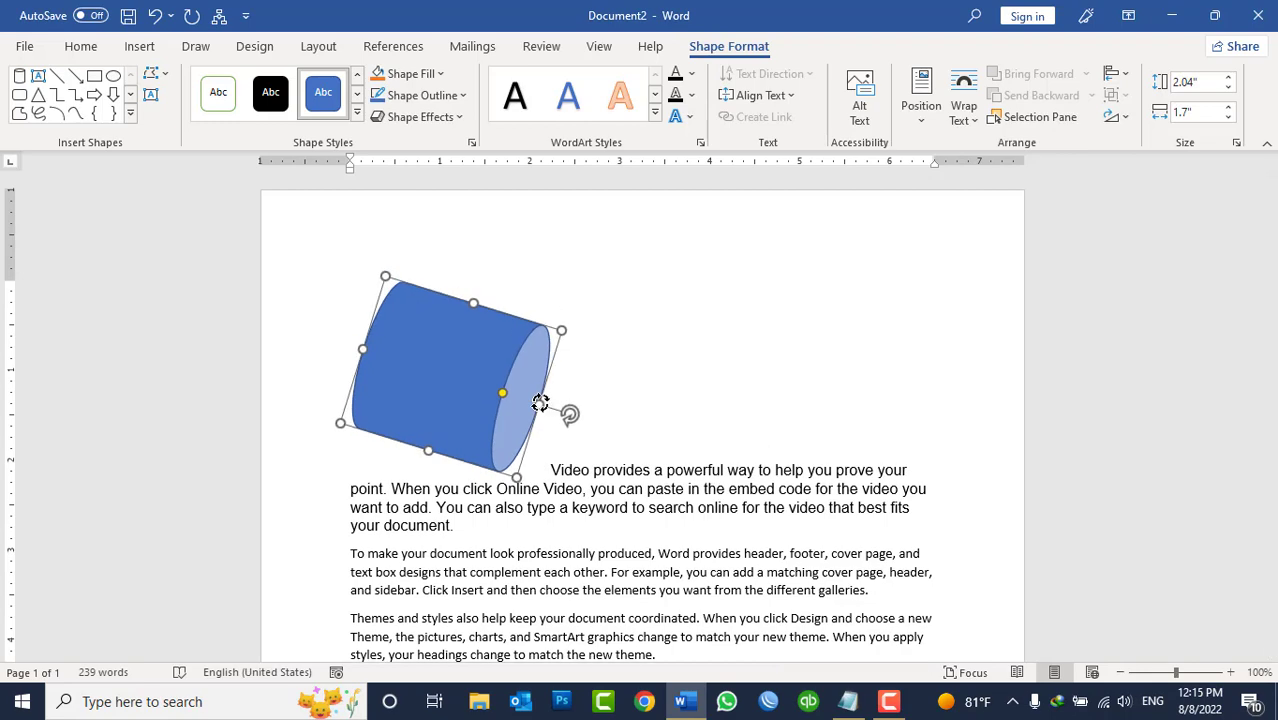
mouse_move(540, 402)
left_mouse_down()
mouse_move(421, 293)
mouse_move(541, 381)
mouse_move(423, 291)
left_mouse_up()
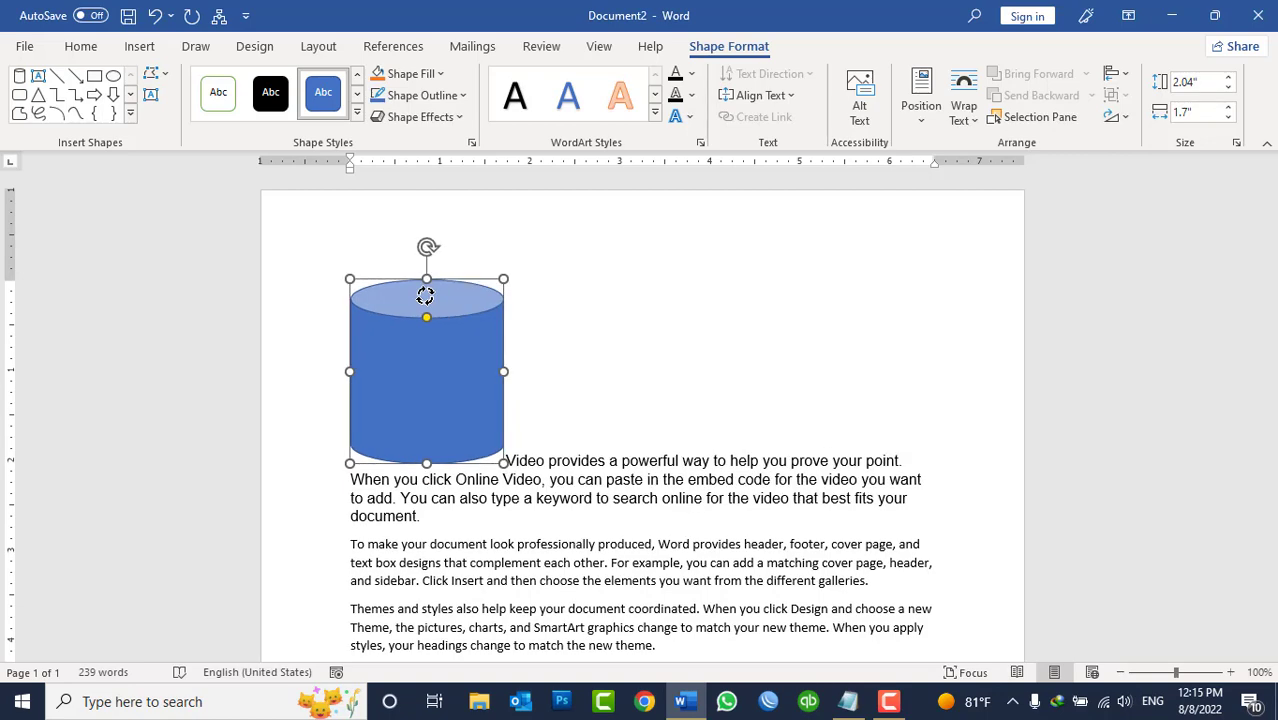
left_click(545, 460)
Step: Uncheck 'Update document content while dragging' in Word Options General and click OK
left_click(26, 47)
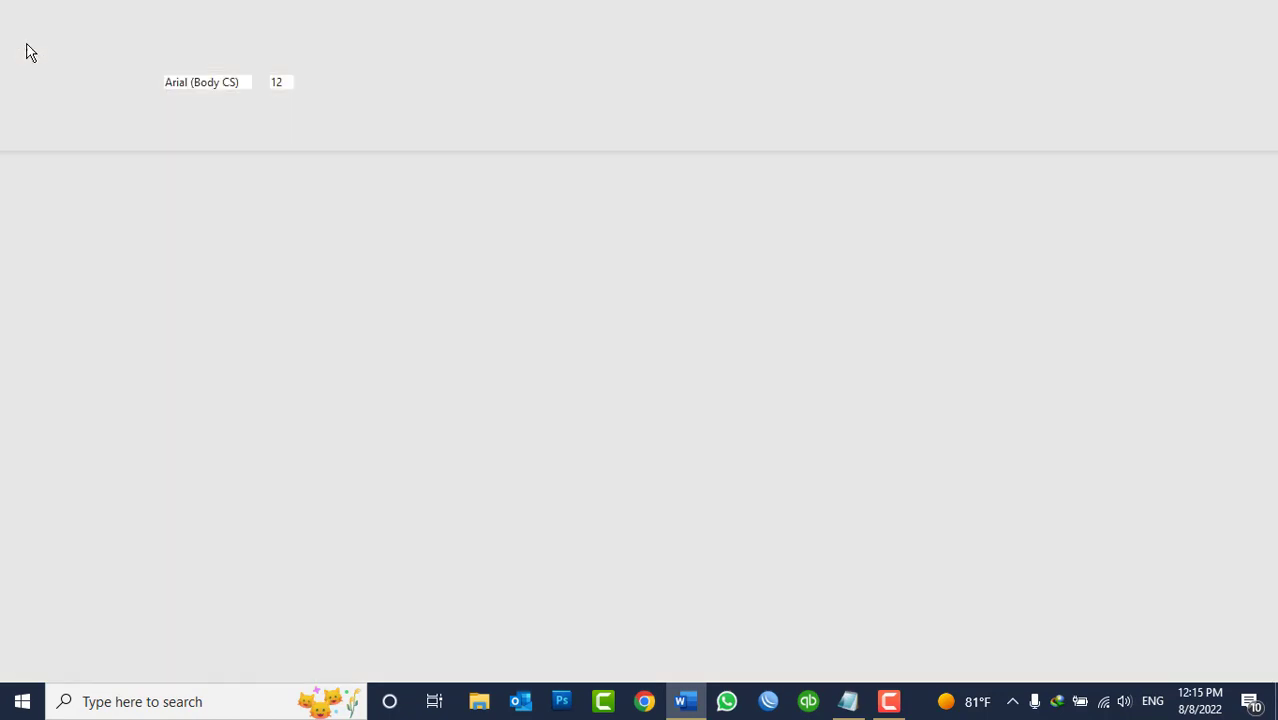
left_click(93, 656)
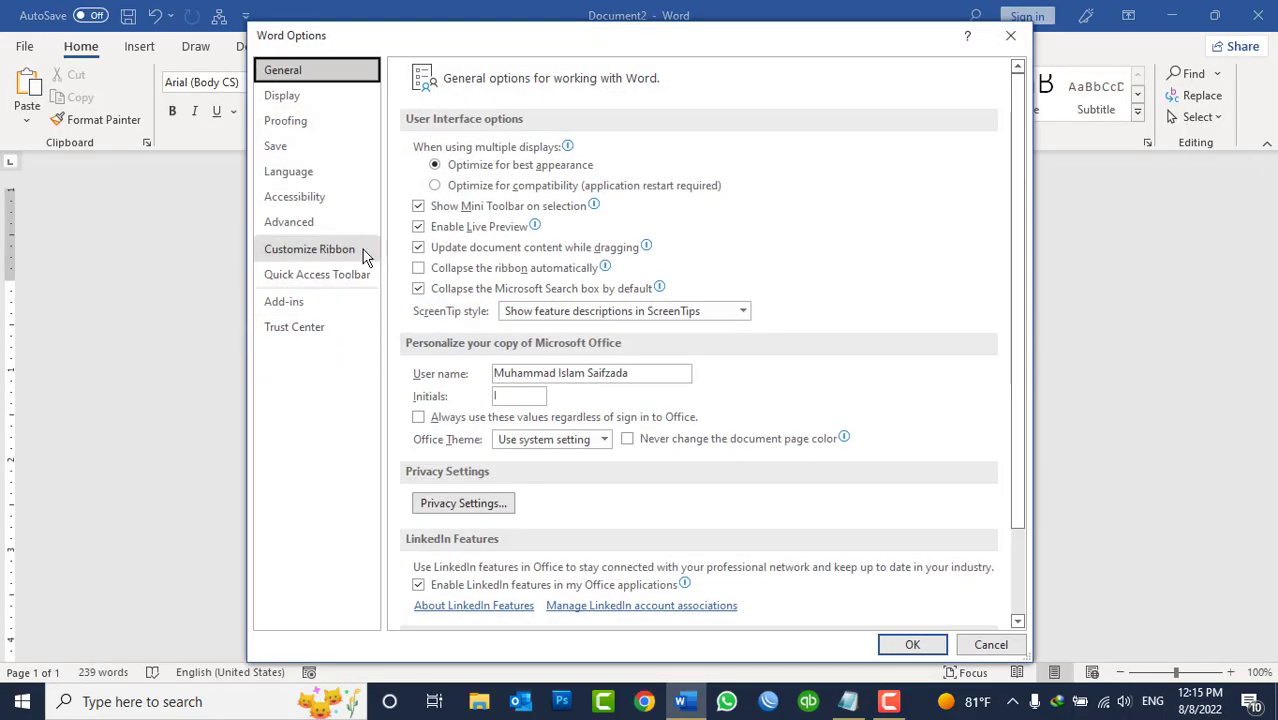
left_click(437, 253)
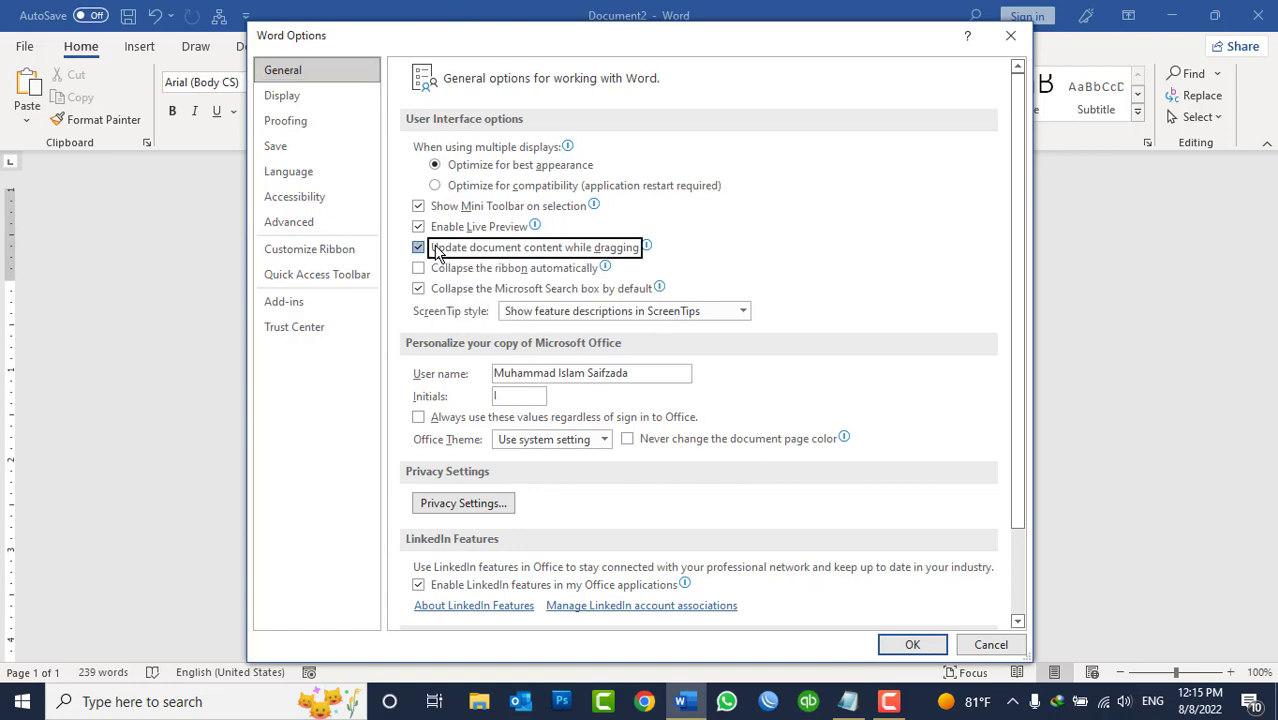
left_click(926, 645)
Step: Rotate the cylinder with its handle to see the outline-only preview, then return it upright
left_click(433, 327)
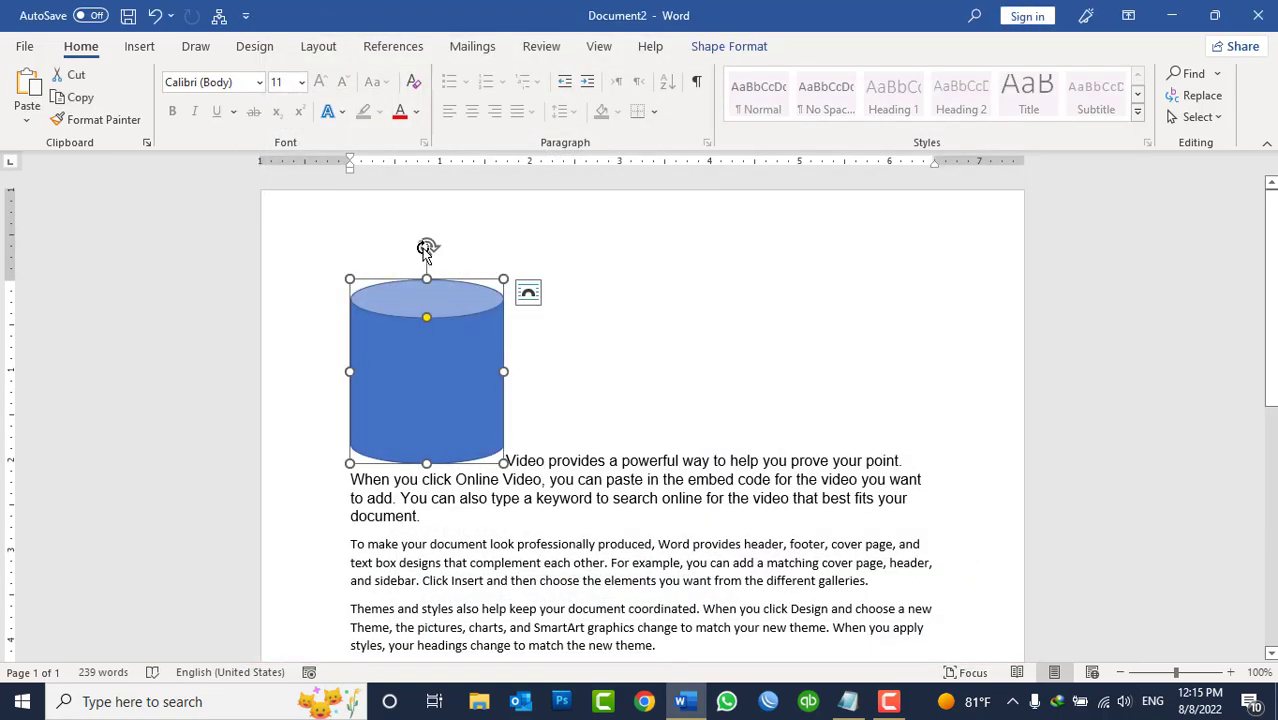
mouse_move(427, 247)
left_mouse_down()
mouse_move(544, 444)
mouse_move(557, 365)
left_mouse_up()
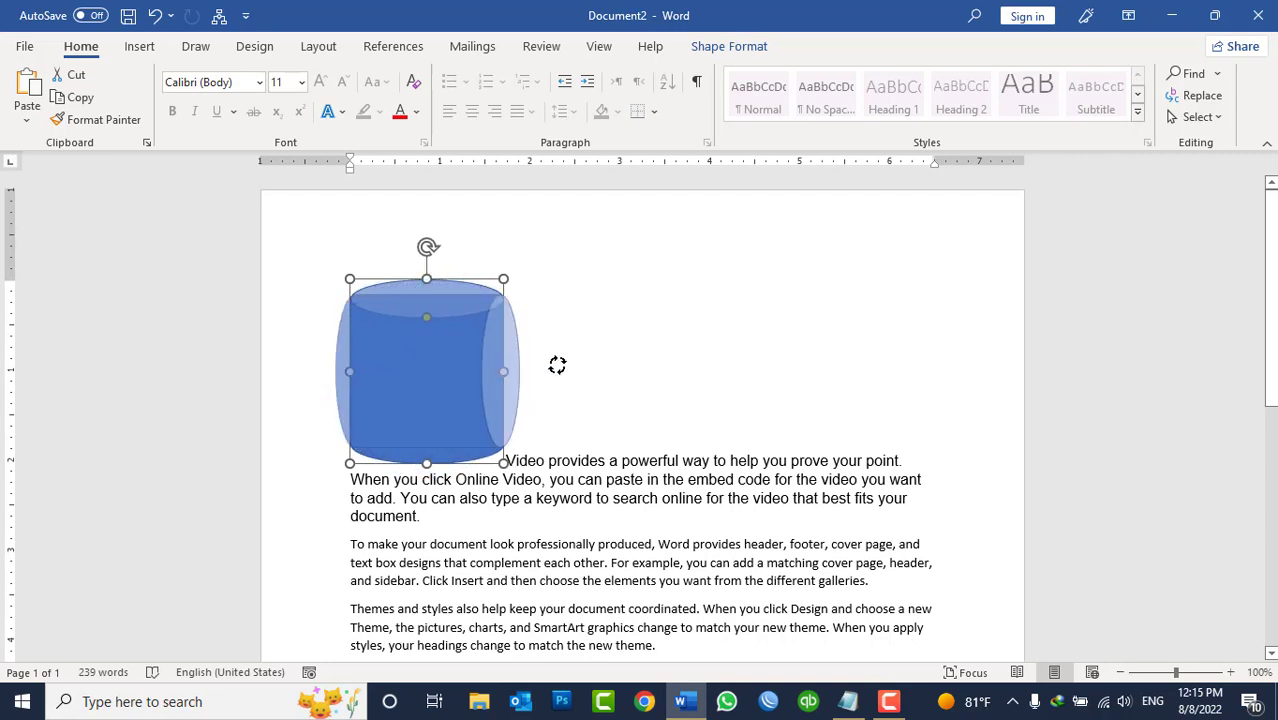
left_click_drag(557, 367, 558, 367)
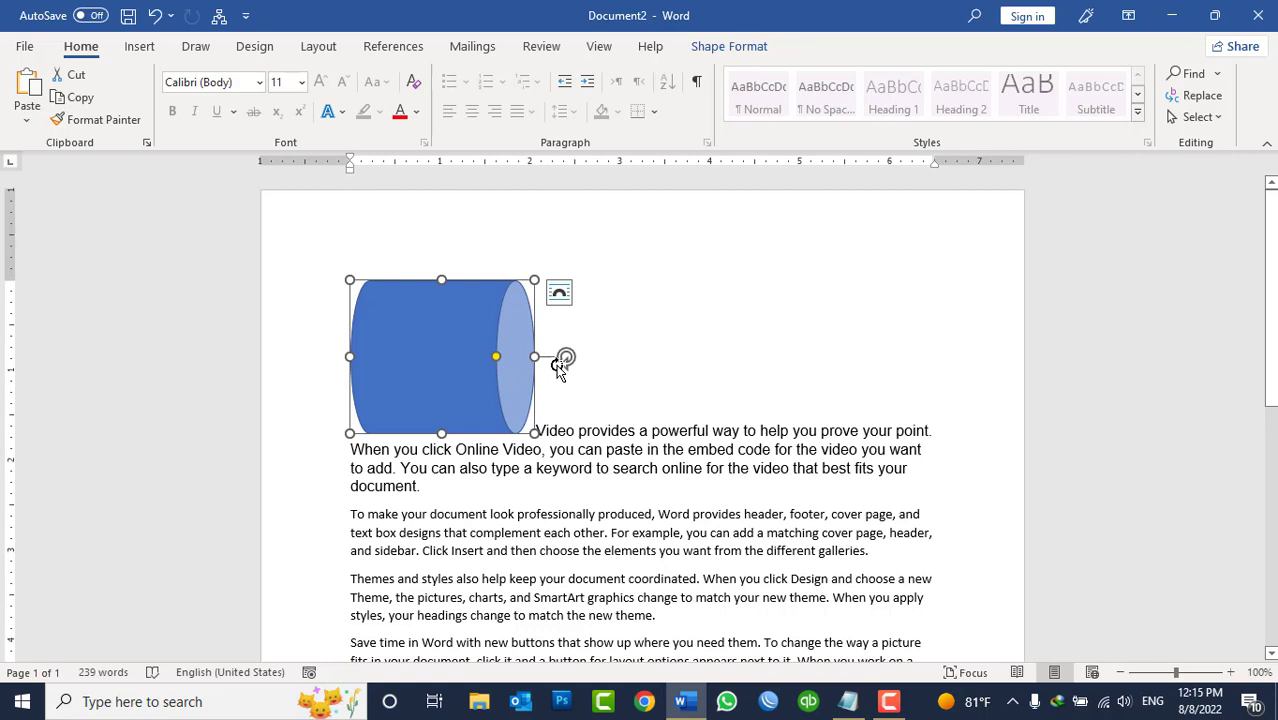
left_click(472, 342)
mouse_move(566, 360)
left_mouse_down()
mouse_move(371, 307)
mouse_move(442, 287)
left_mouse_up()
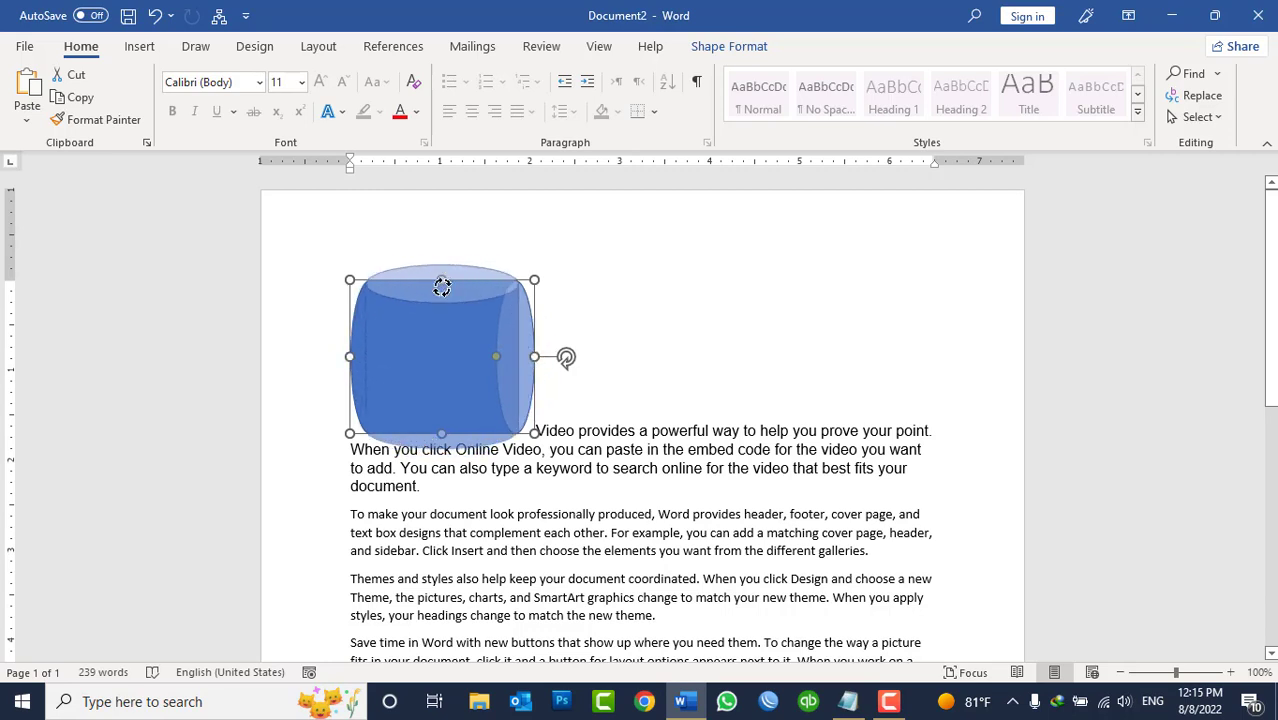
left_click_drag(442, 287, 442, 289)
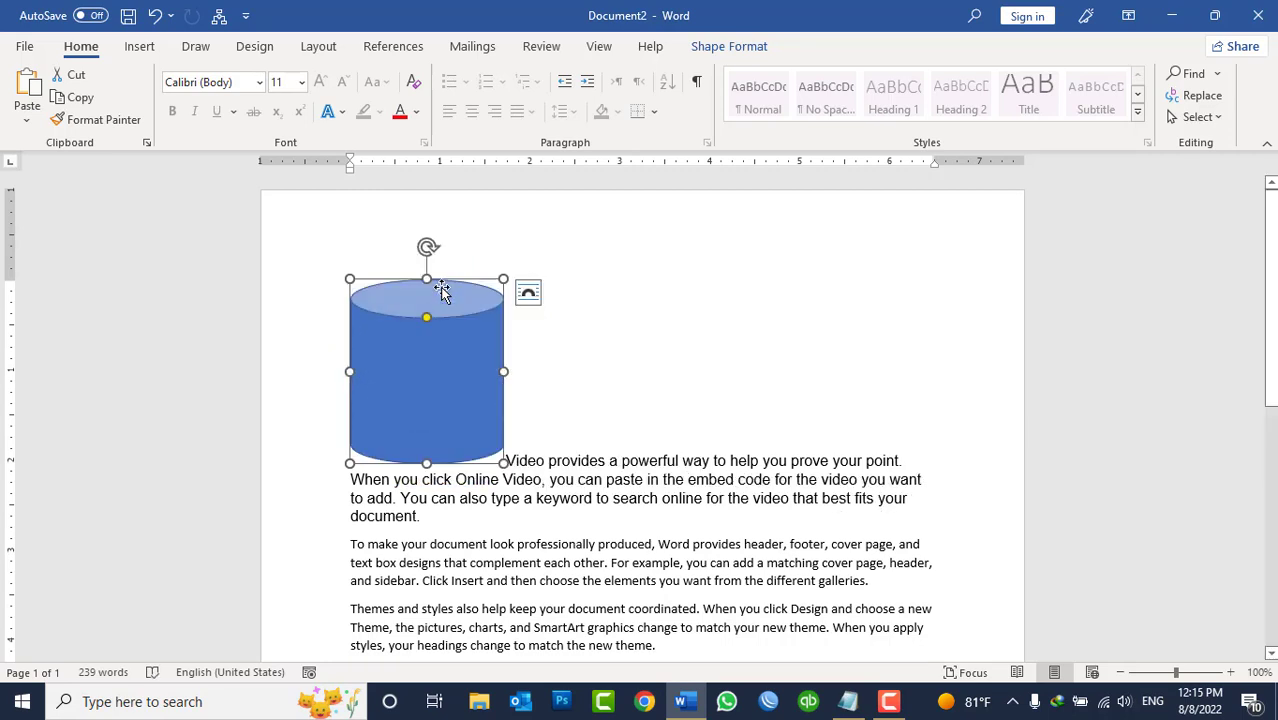
Step: Re-check 'Update document content while dragging' in Word Options General and click OK
left_click(24, 46)
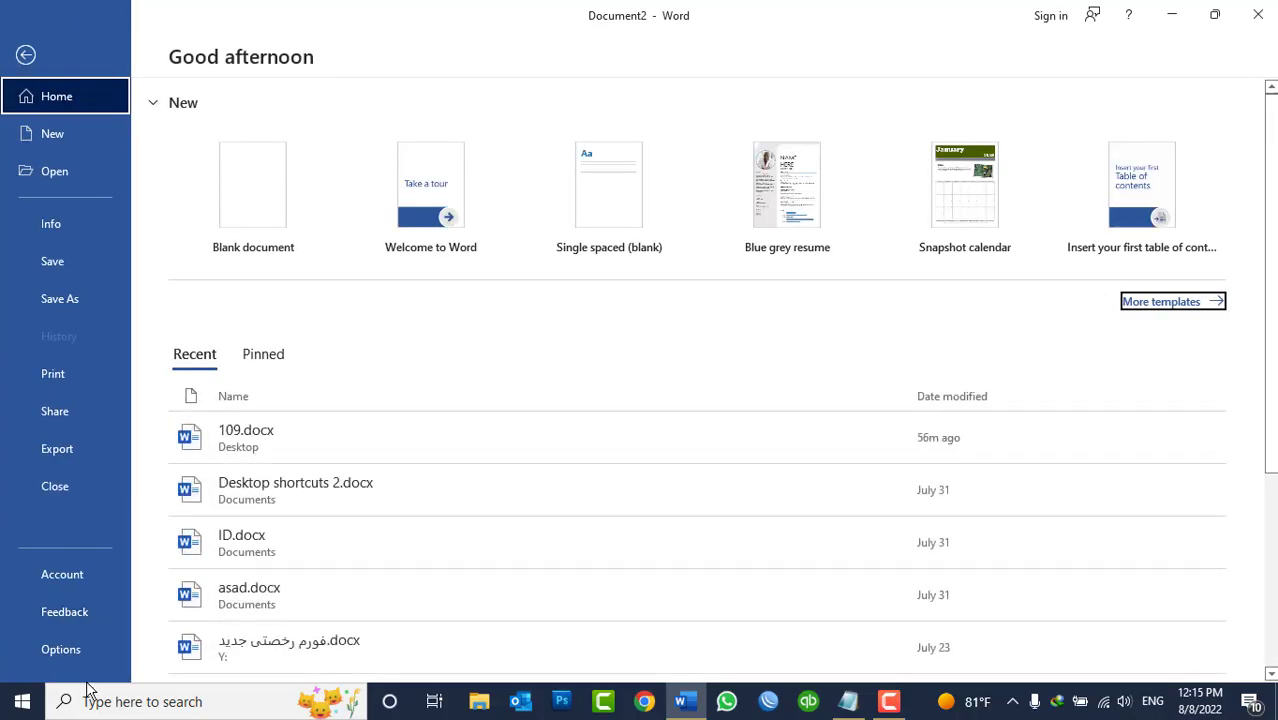
left_click(80, 646)
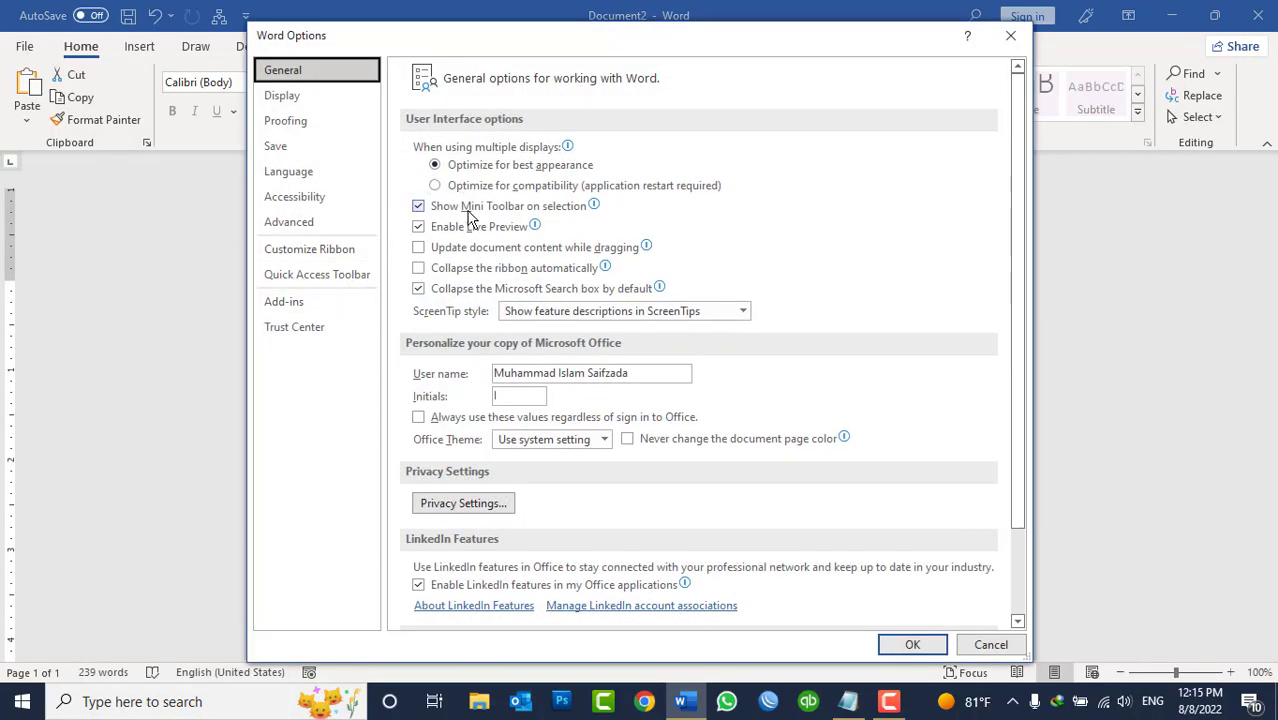
left_click(456, 247)
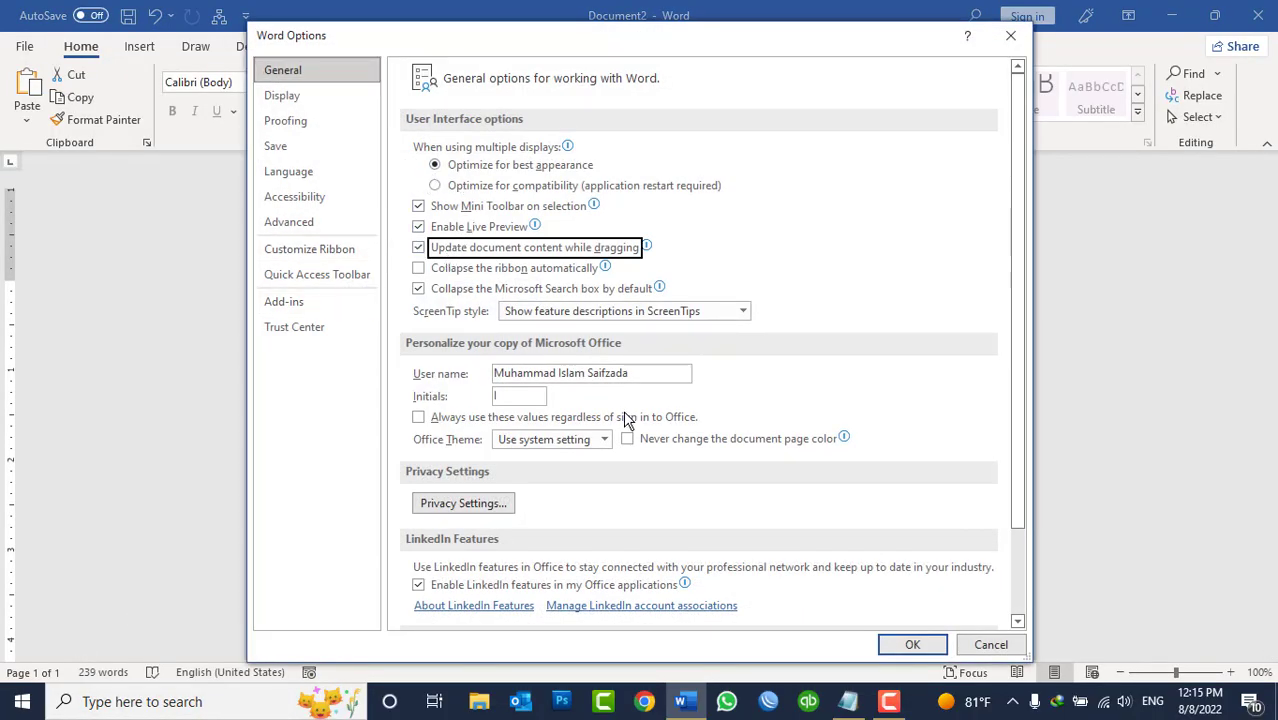
left_click(912, 644)
Step: Tilt the cylinder with live content updating, turn it back upright, and deselect it
mouse_move(437, 250)
left_mouse_down()
mouse_move(456, 253)
mouse_move(517, 171)
left_mouse_up()
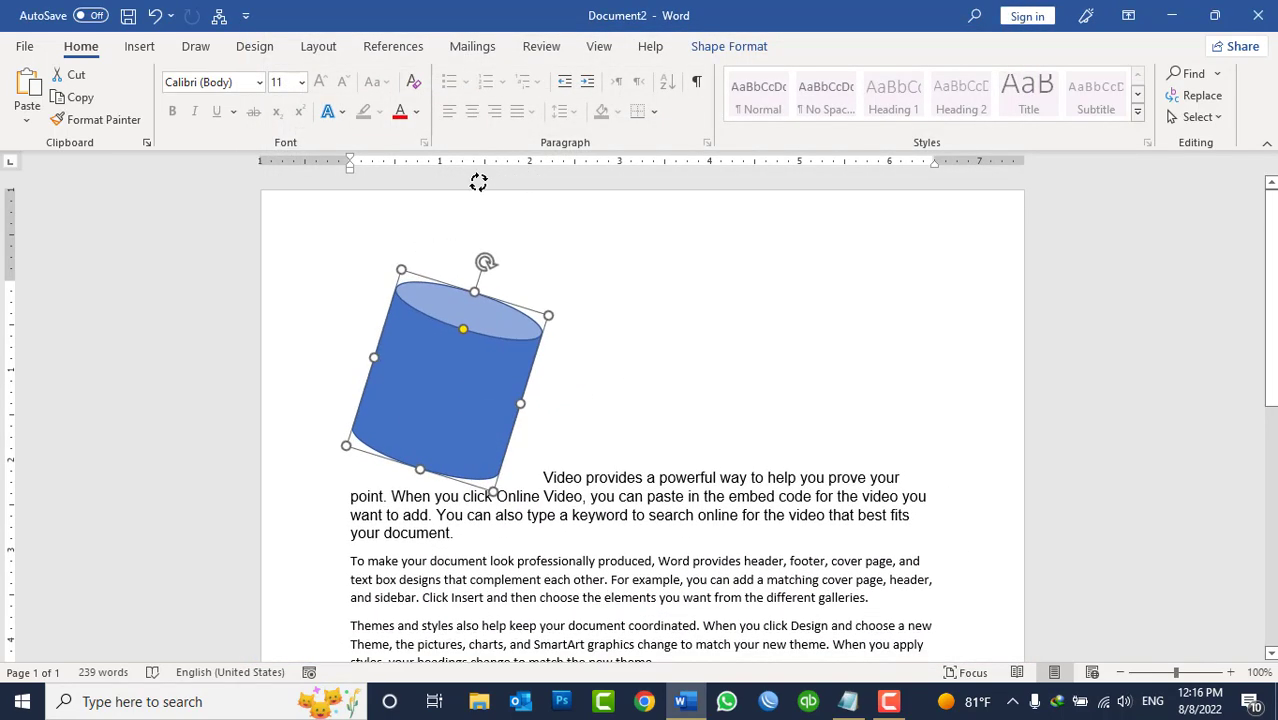
left_click_drag(517, 171, 437, 271)
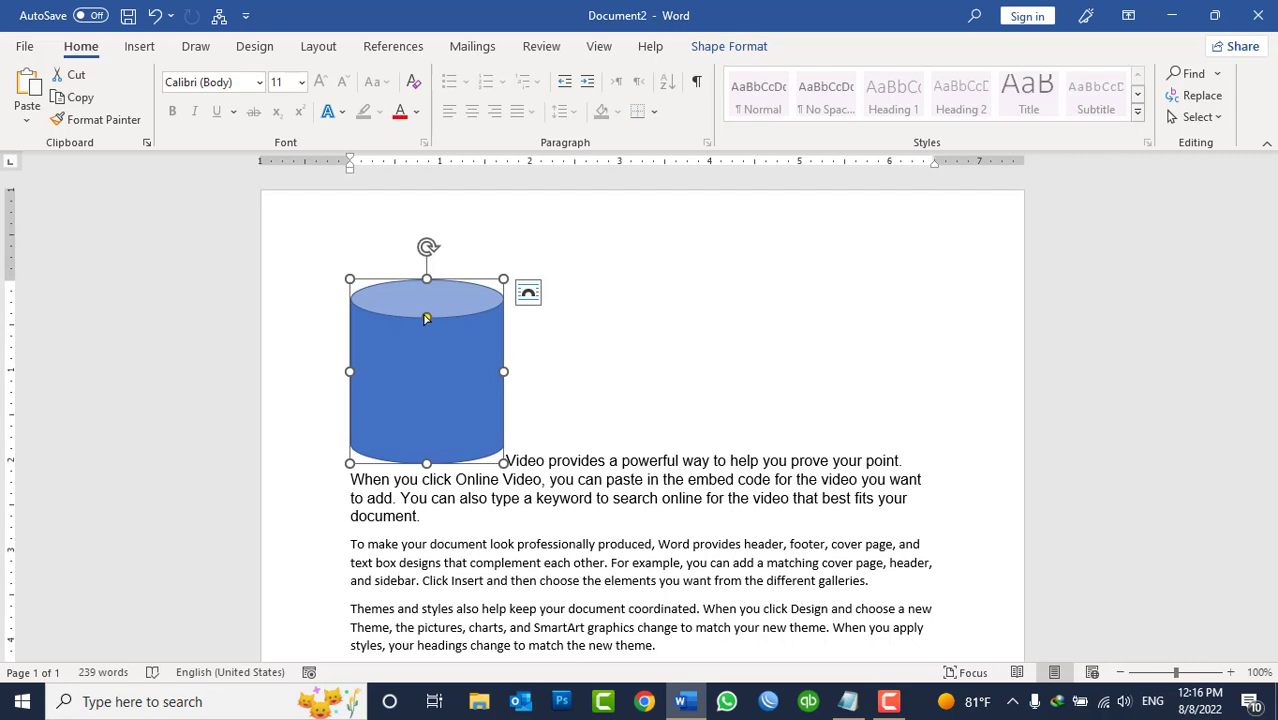
left_click(632, 488)
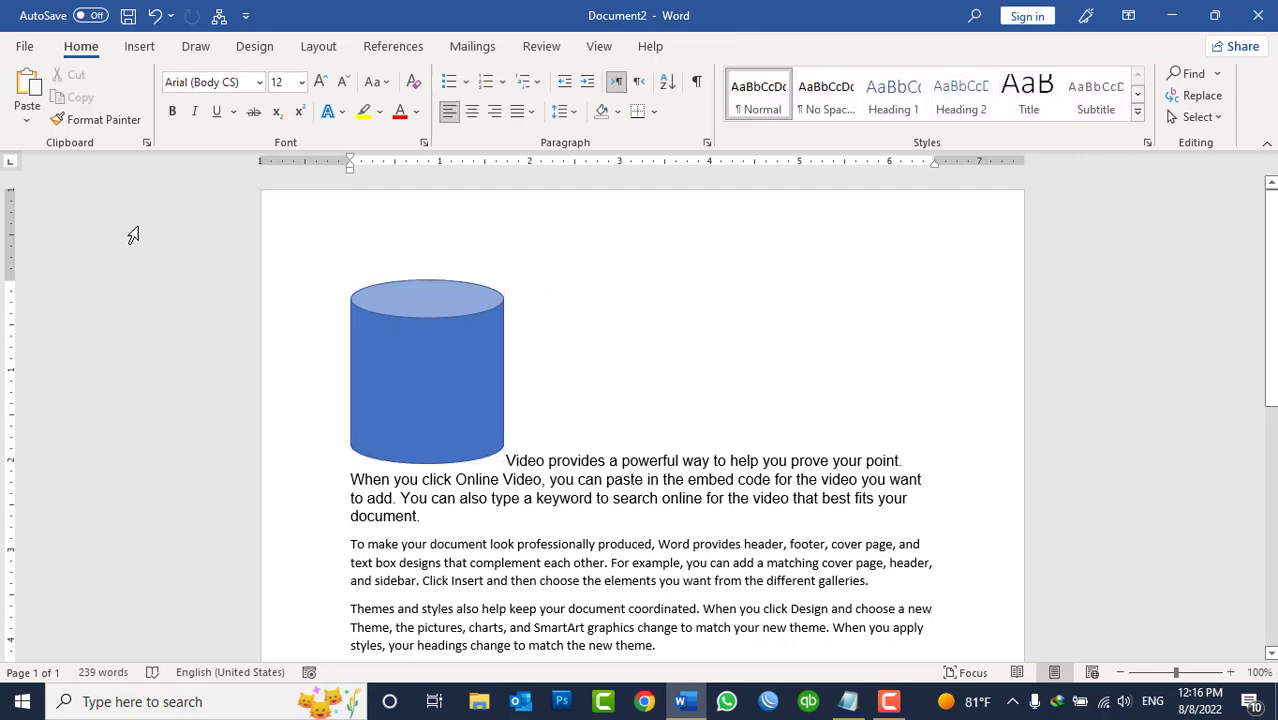
Step: Turn on automatic ribbon collapsing in Word Options General and confirm with OK
left_click(25, 46)
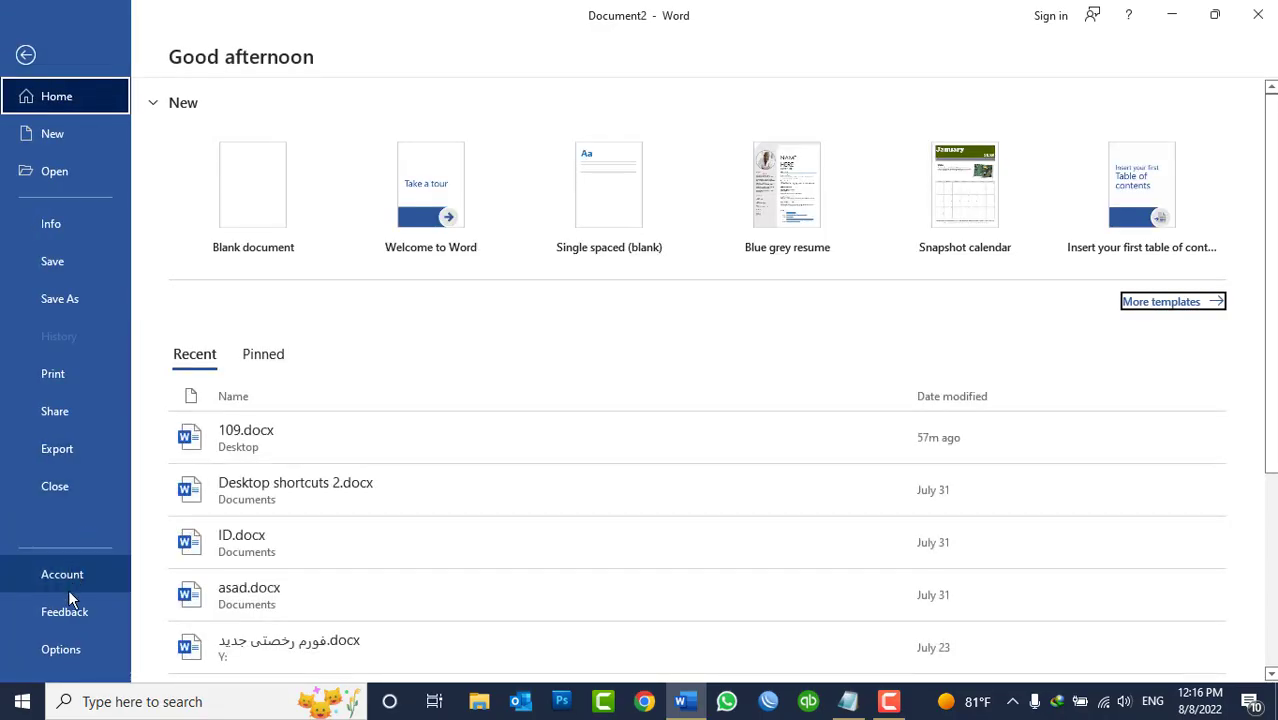
left_click(80, 652)
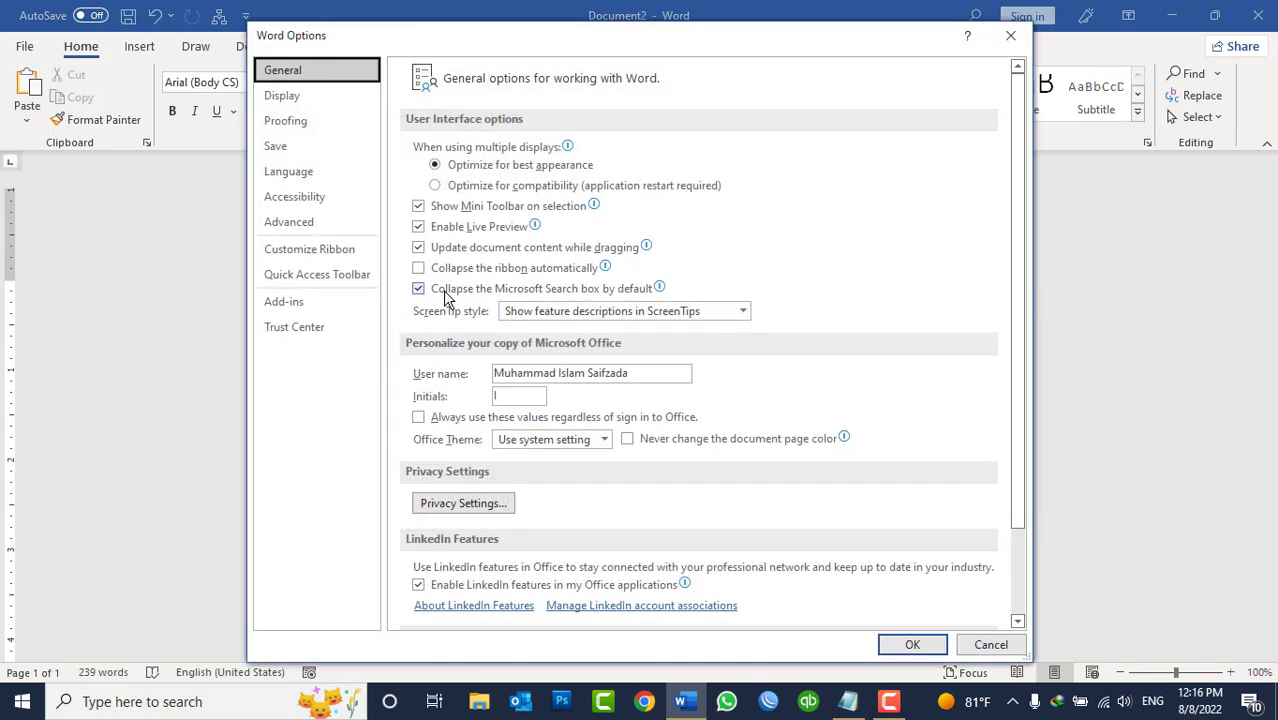
left_click(520, 273)
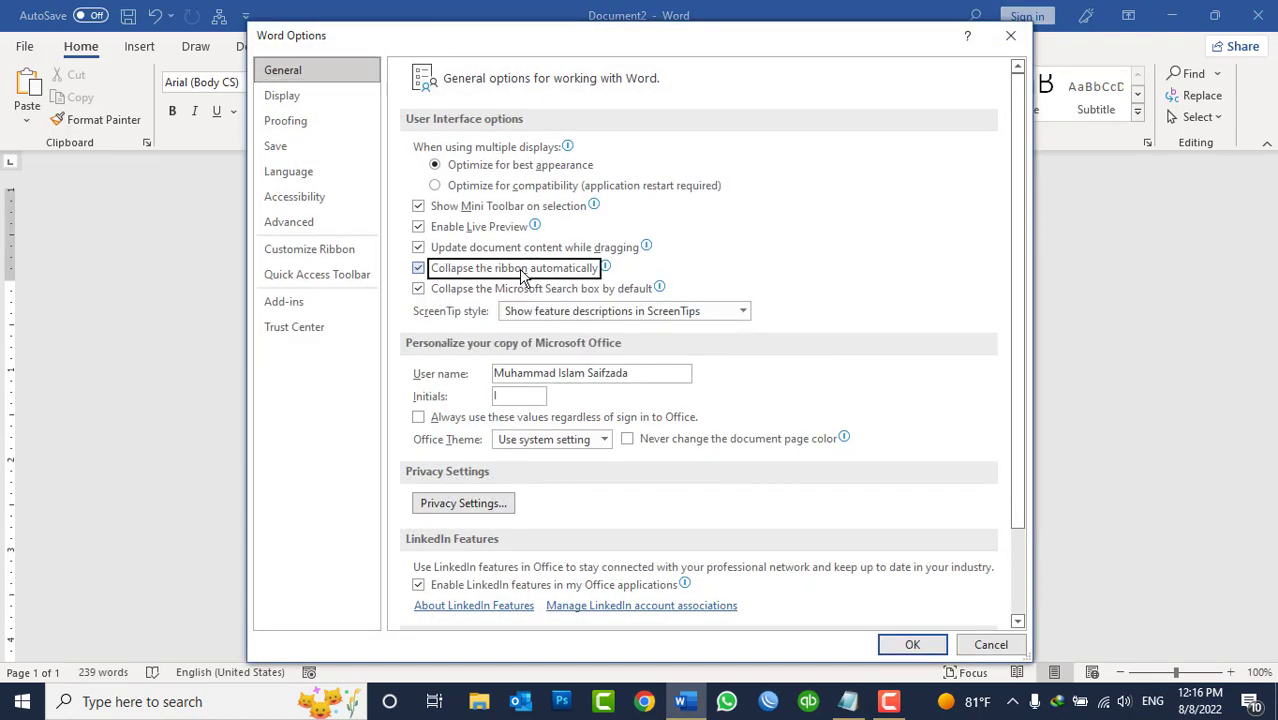
left_click(912, 648)
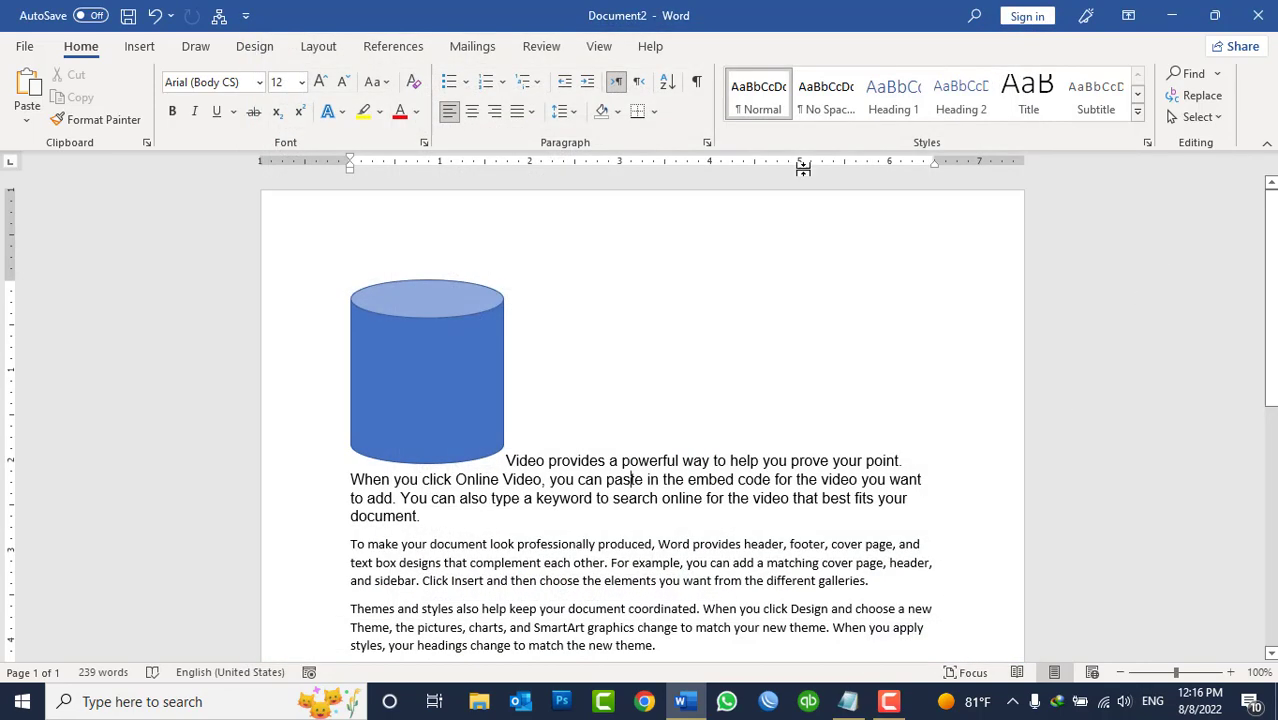
Step: Collapse the ribbon to tab names, peek at Insert and Home, then pin it open
left_click(254, 46)
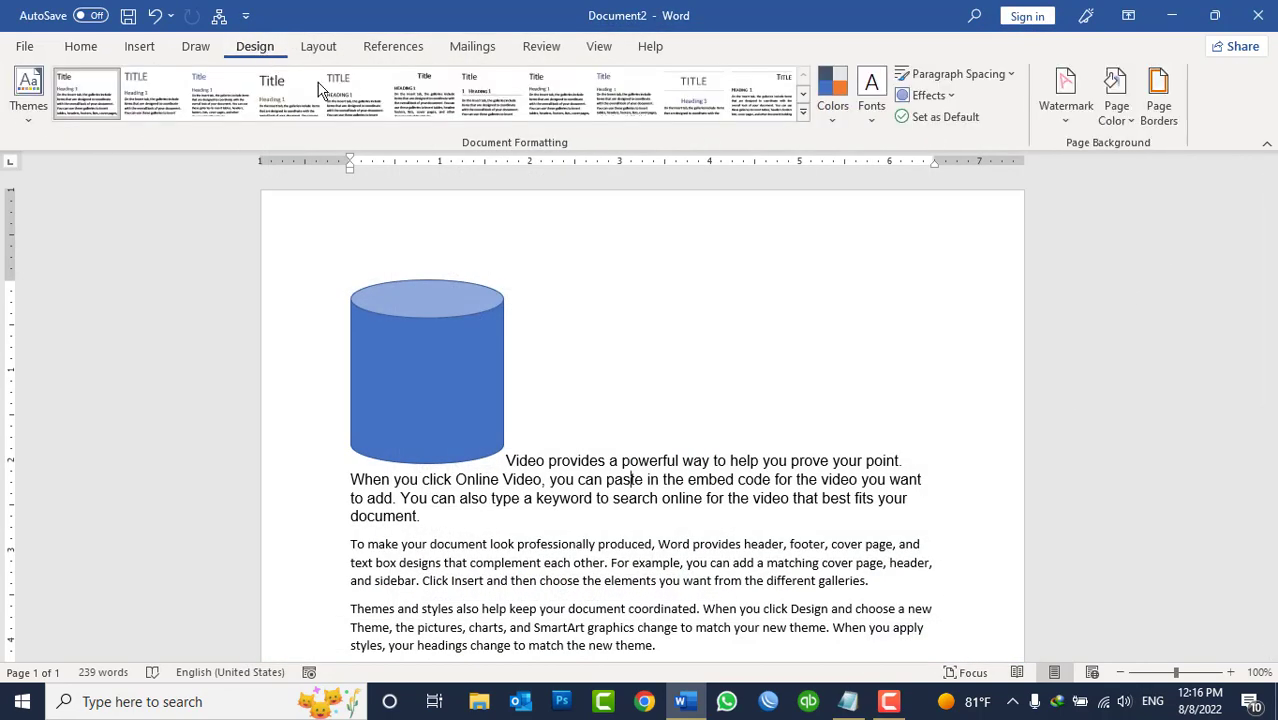
left_click(1266, 143)
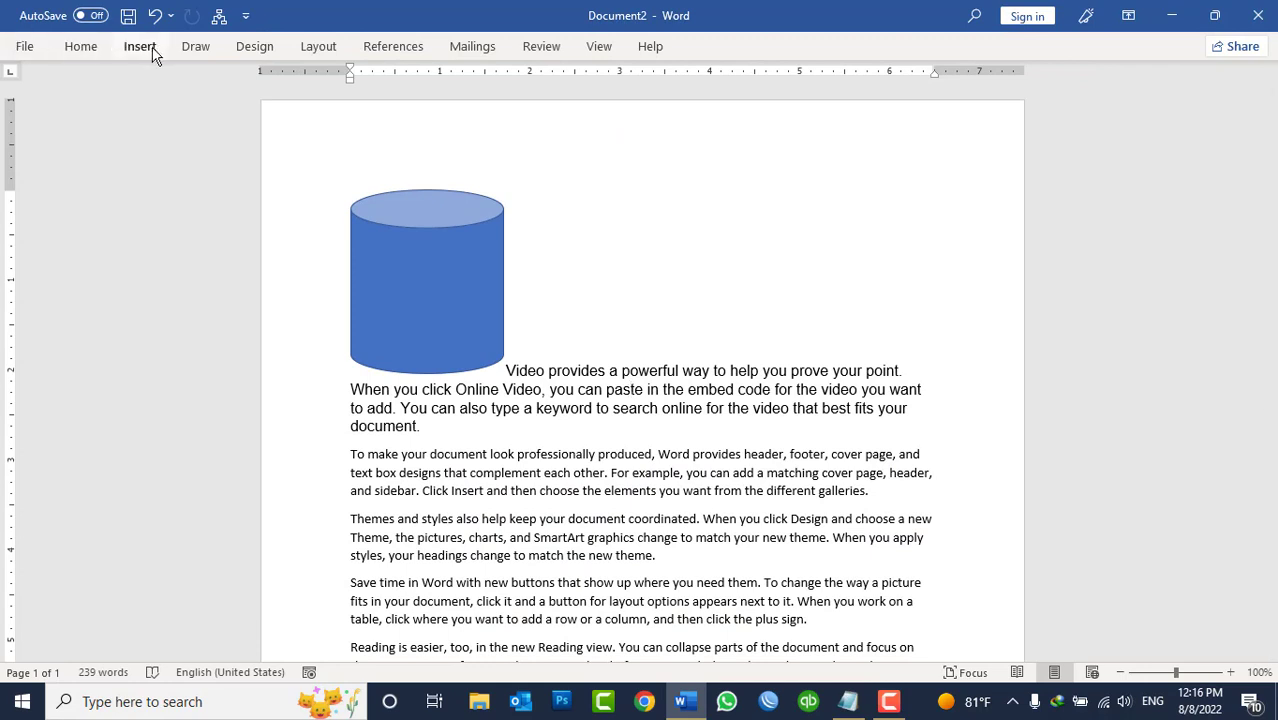
left_click(145, 47)
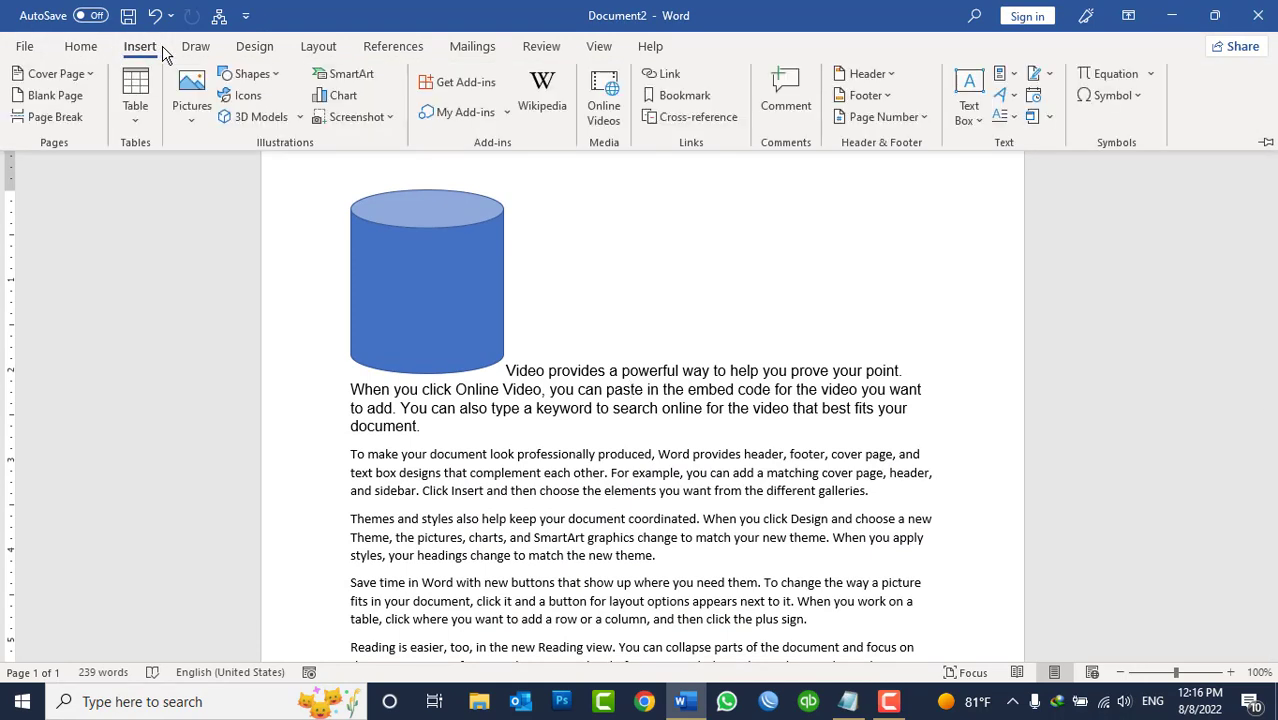
left_click(567, 485)
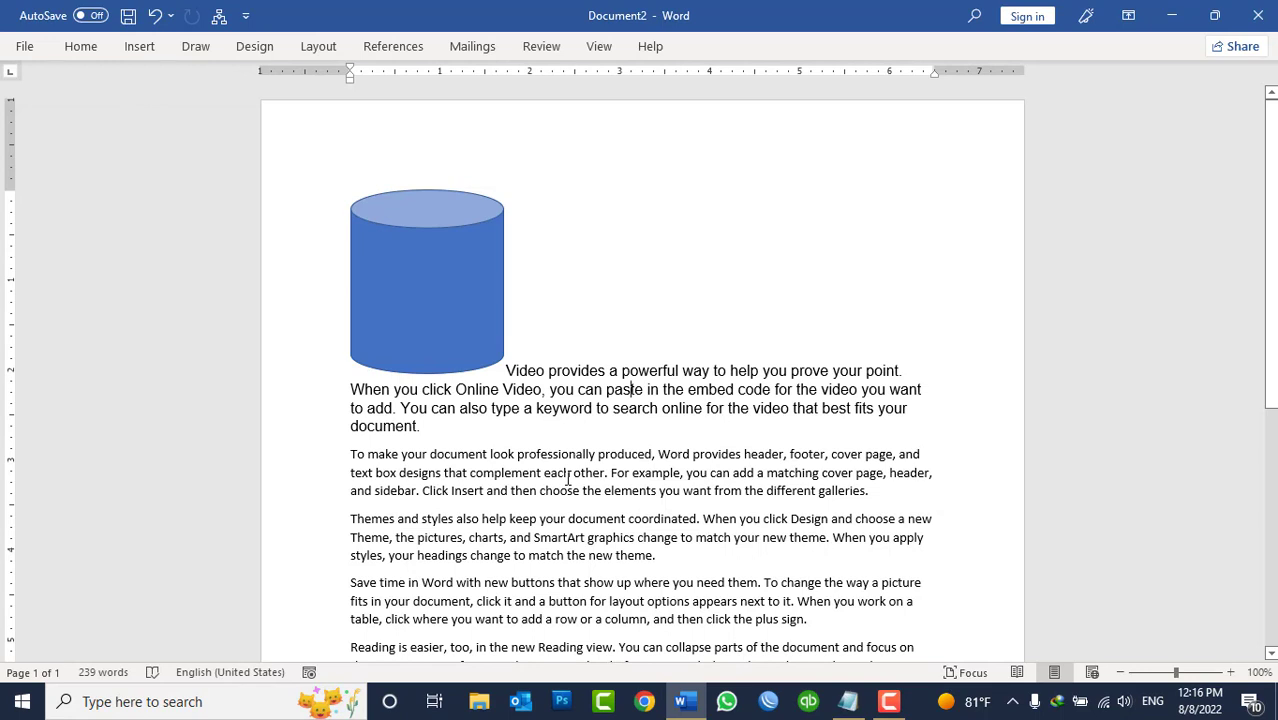
left_click(78, 49)
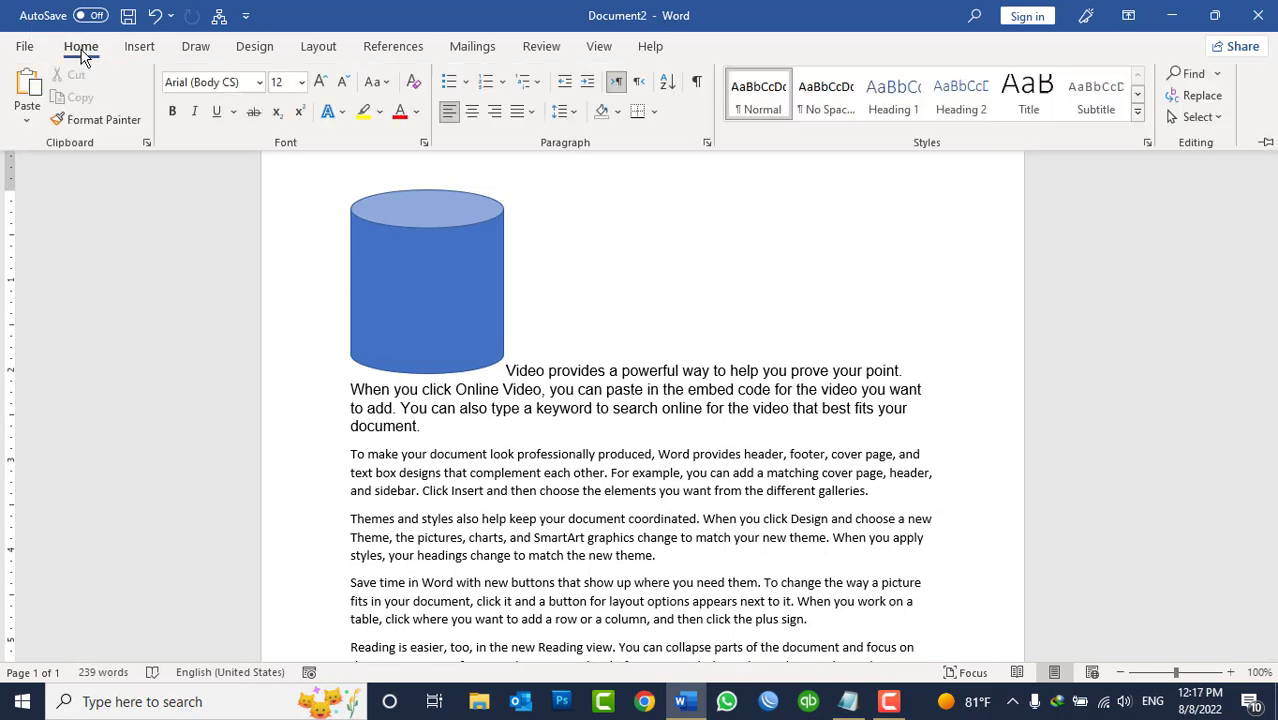
left_click(1265, 144)
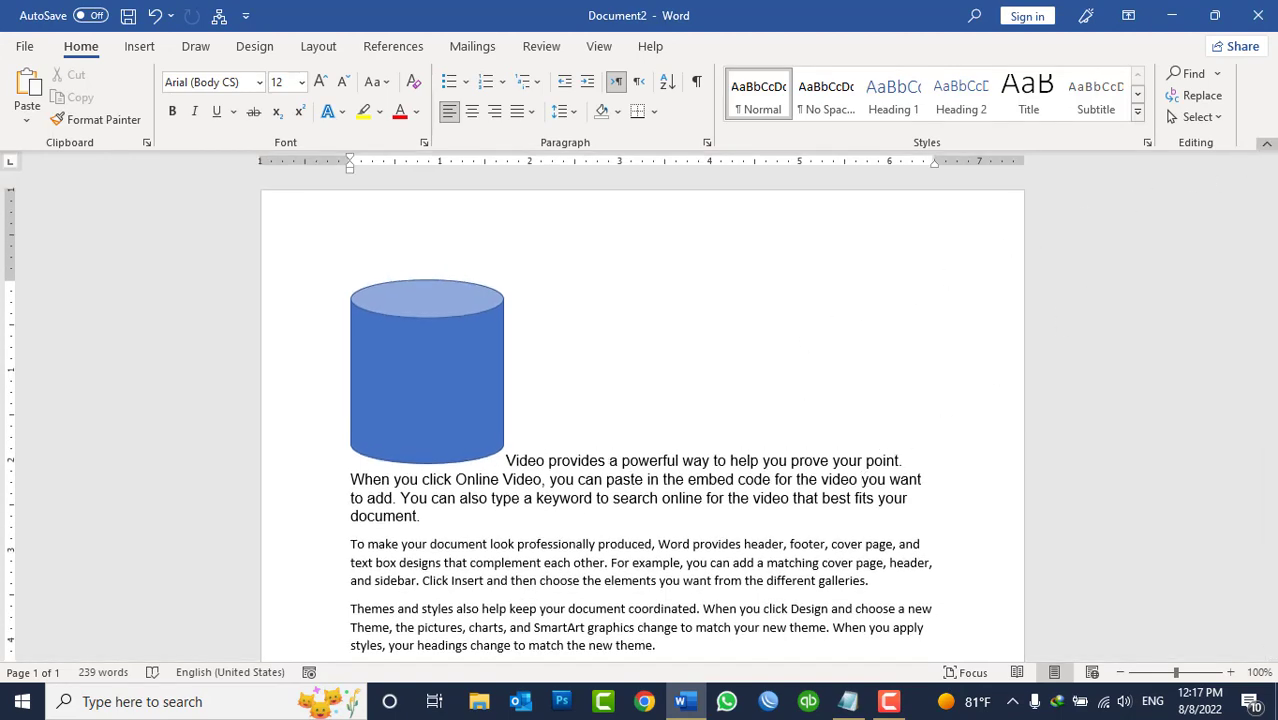
Step: Collapse and re-pin the ribbon via Draw, browse Layout, Design and Home, then open File
left_click(1266, 144)
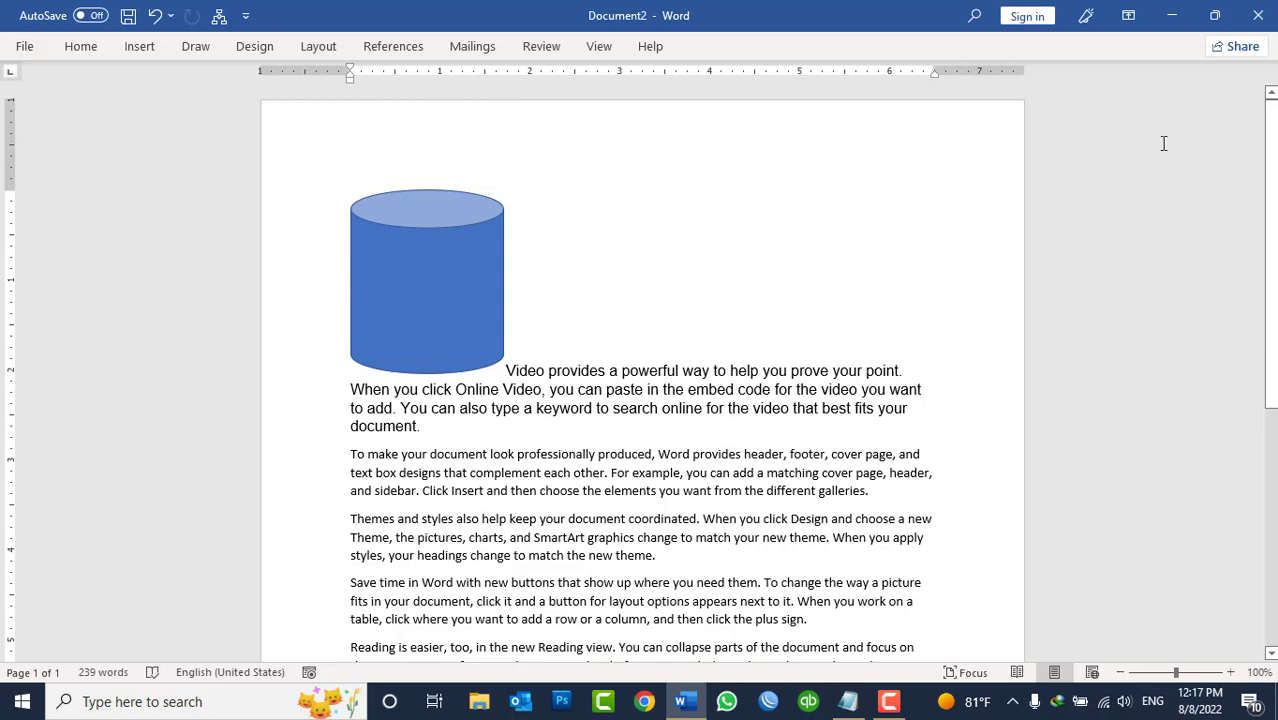
left_click(197, 46)
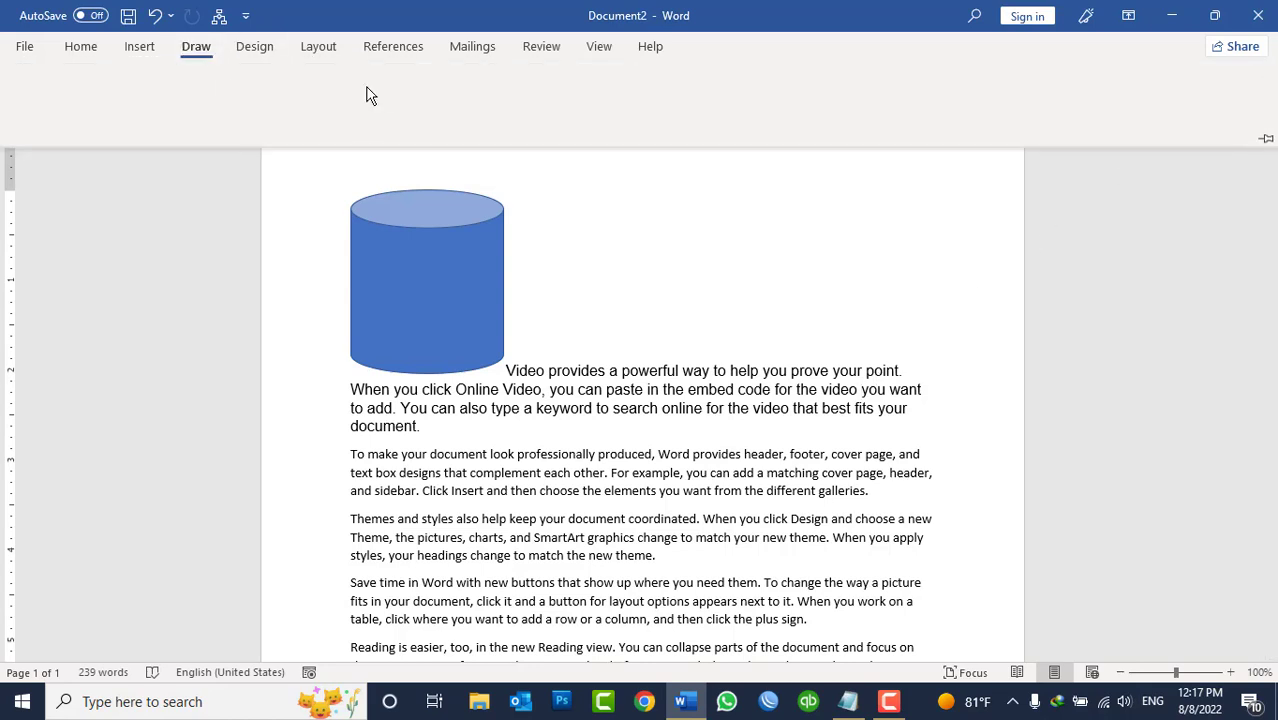
left_click(1266, 142)
left_click(318, 46)
left_click(256, 48)
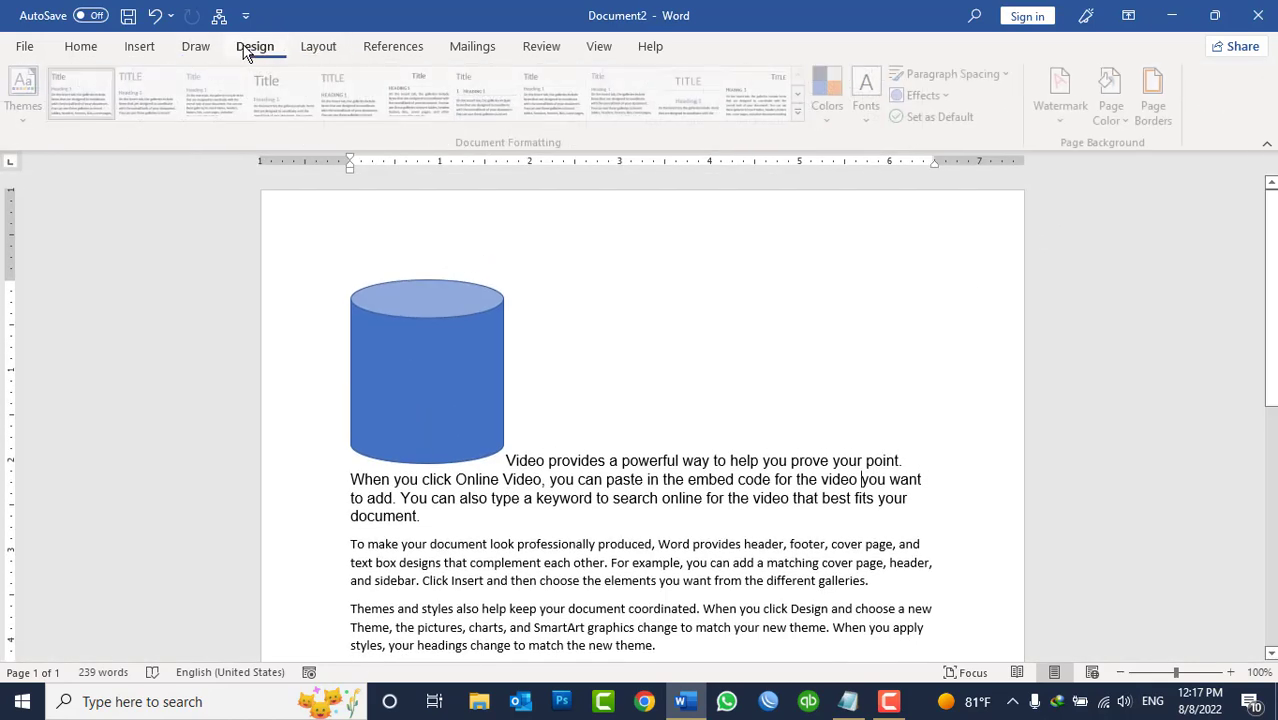
left_click(82, 48)
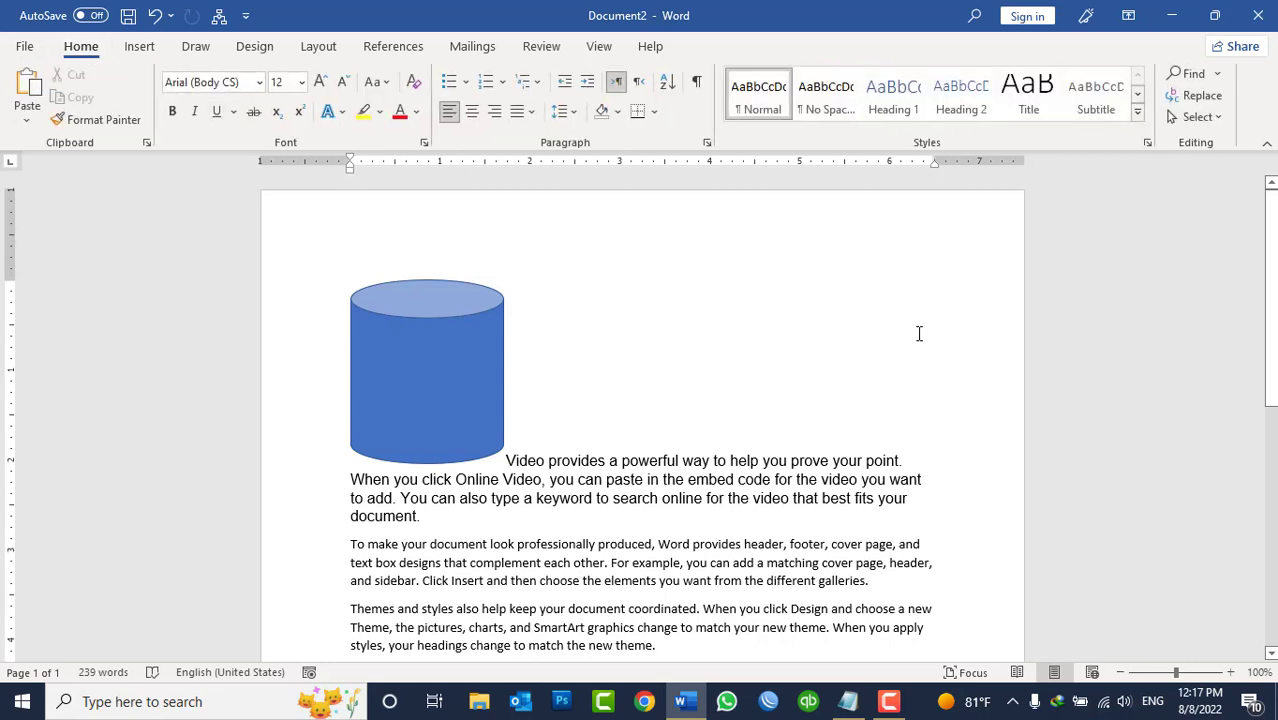
left_click(24, 46)
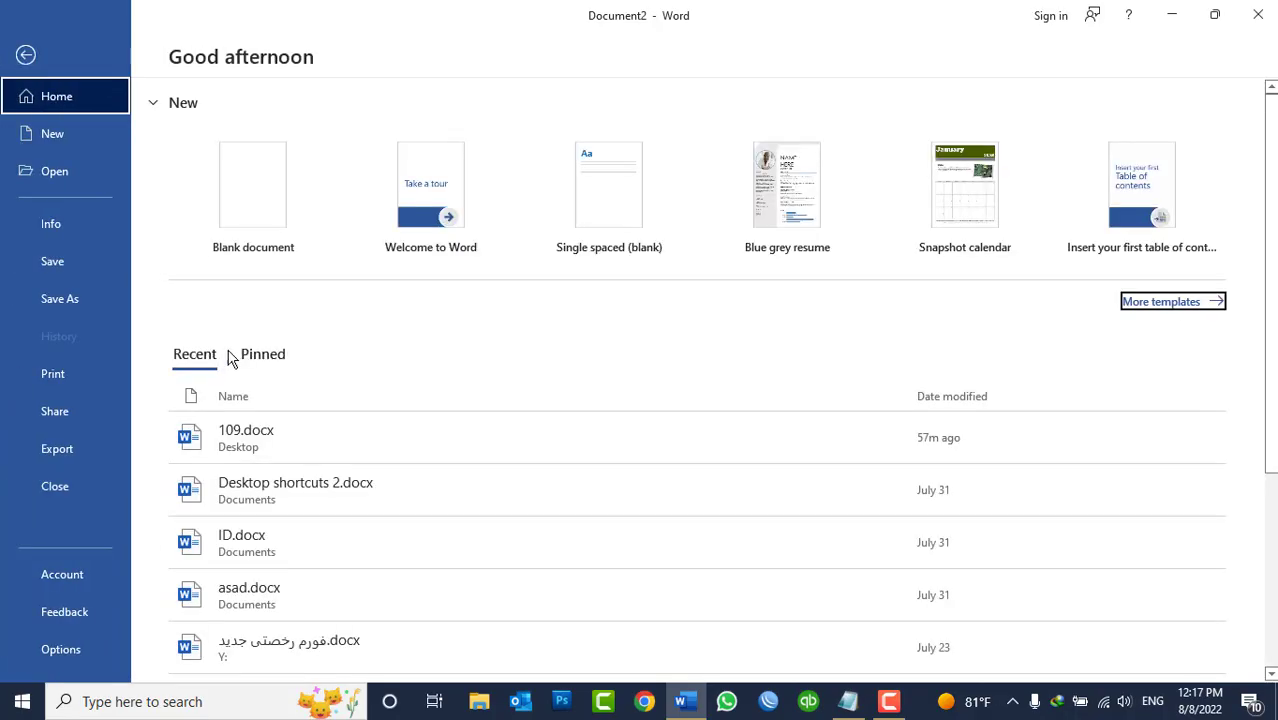
Step: Close Word Options unchanged, then expand the title-bar search into a full box
left_click(62, 650)
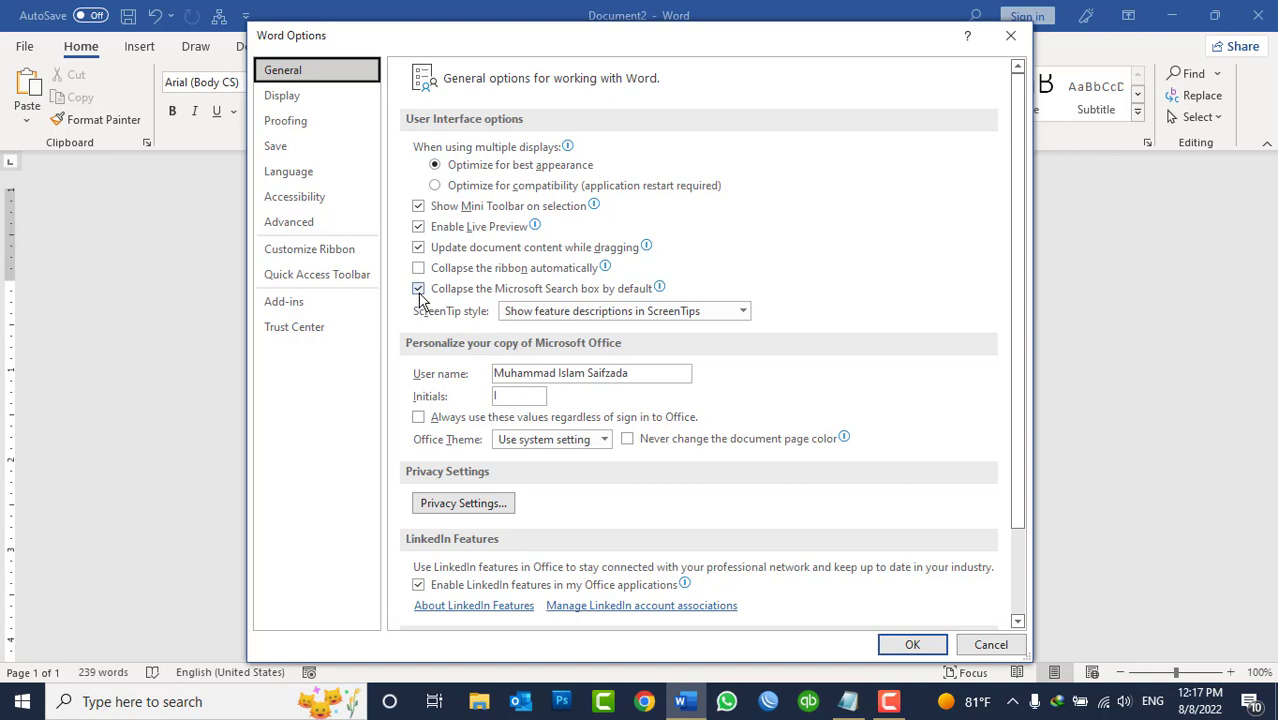
mouse_move(607, 291)
left_click(906, 644)
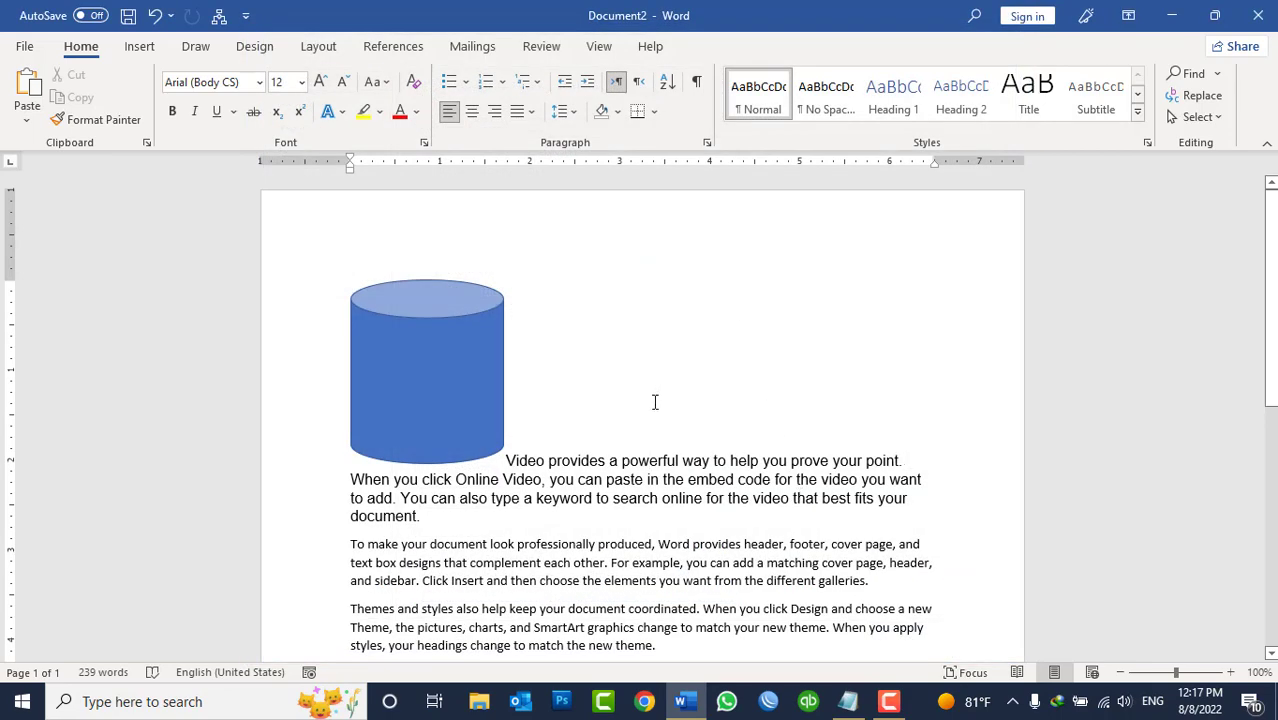
left_click(975, 20)
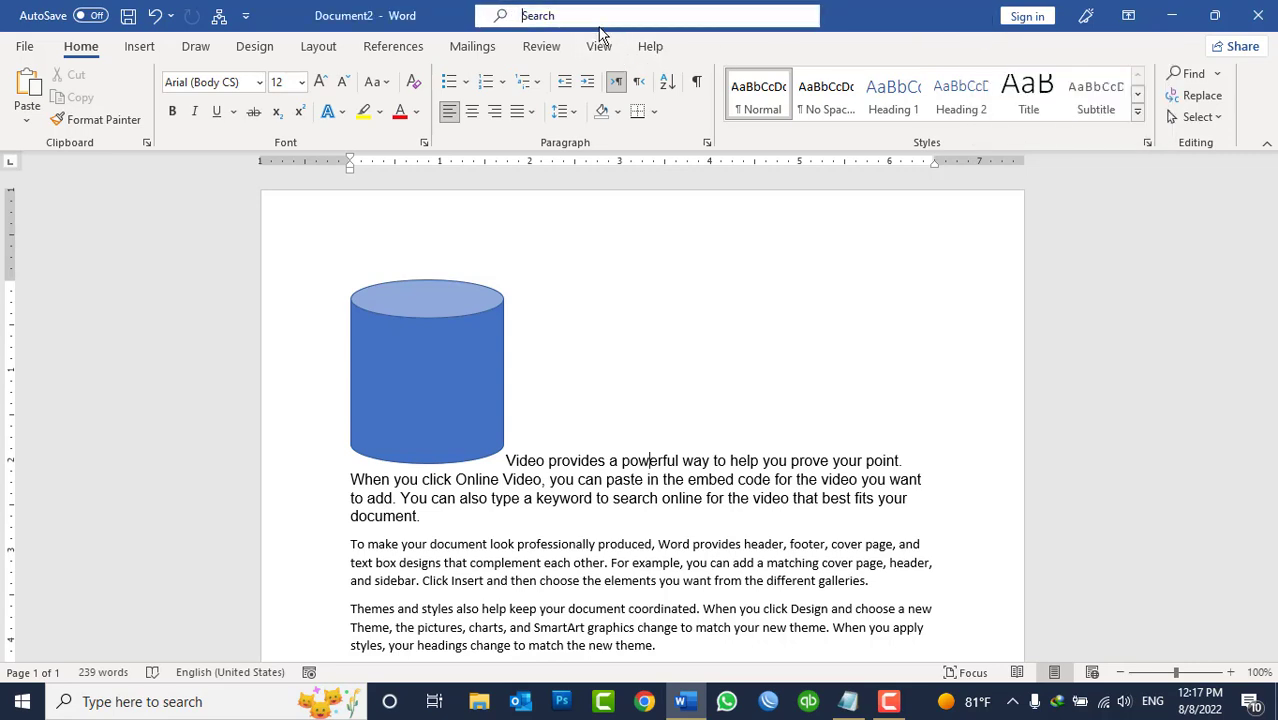
left_click(676, 546)
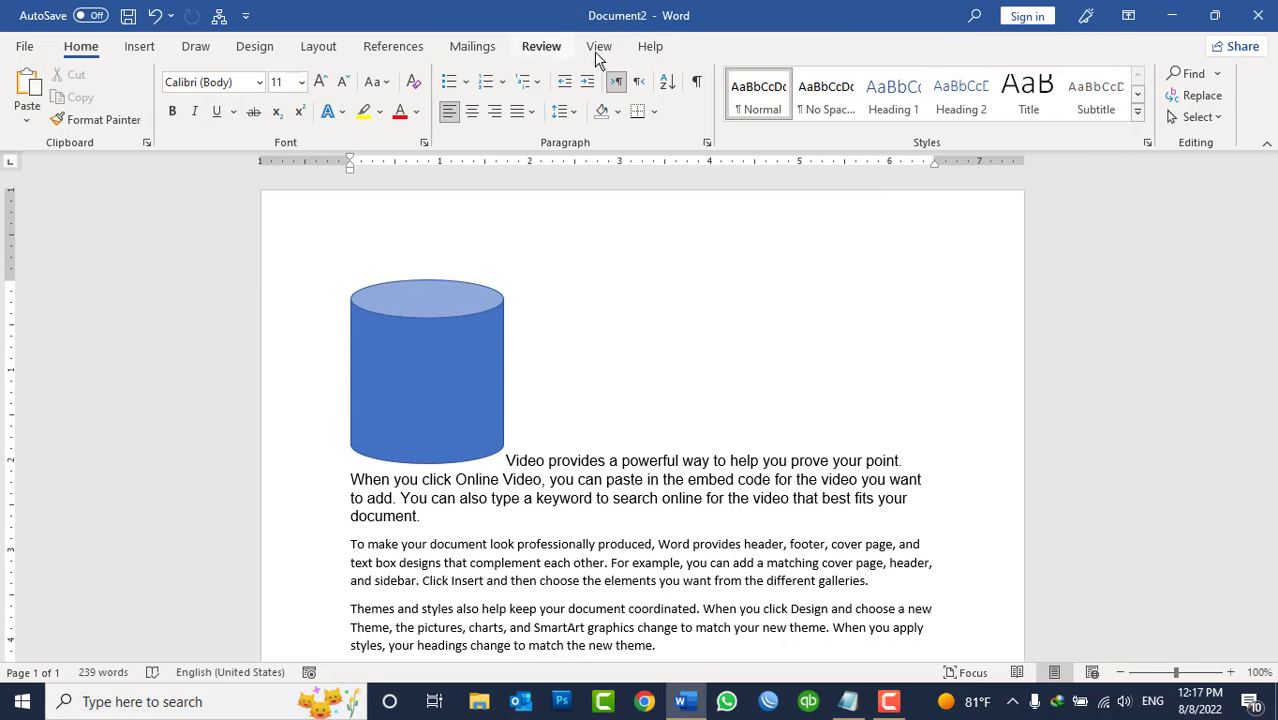
Step: Uncheck 'Collapse the Microsoft Search box by default' in Options General and apply
left_click(28, 47)
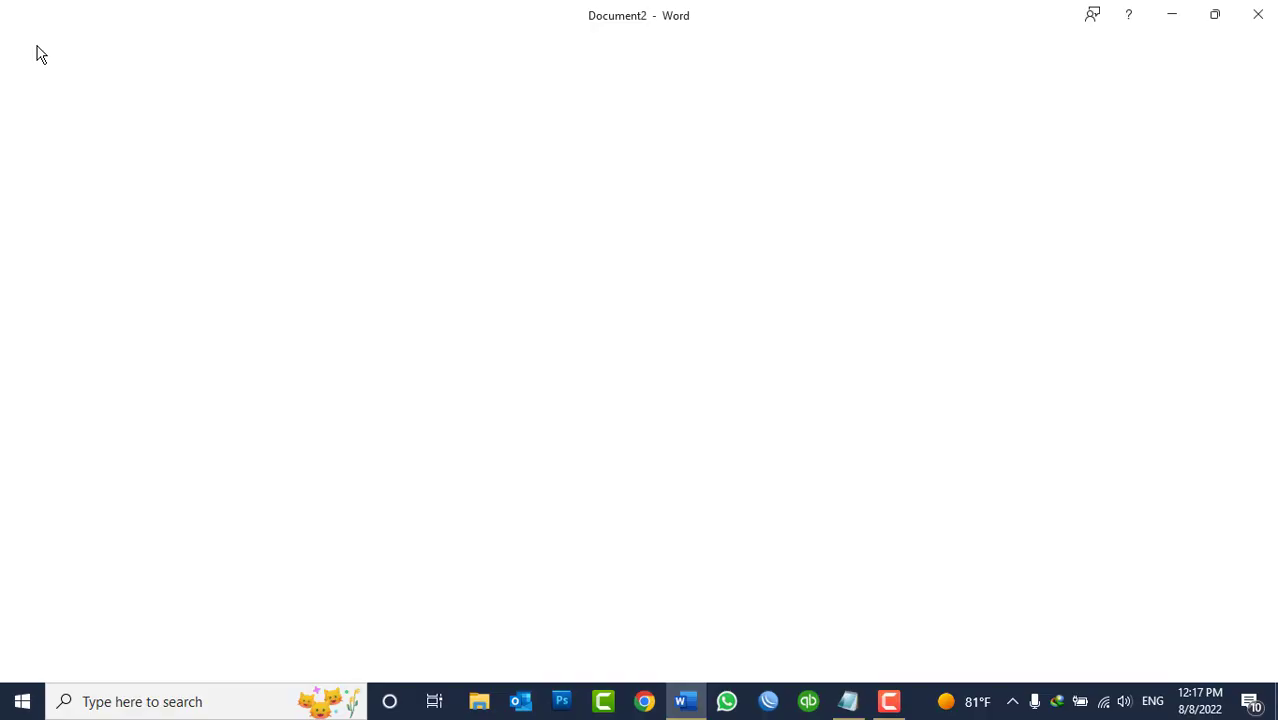
left_click(82, 646)
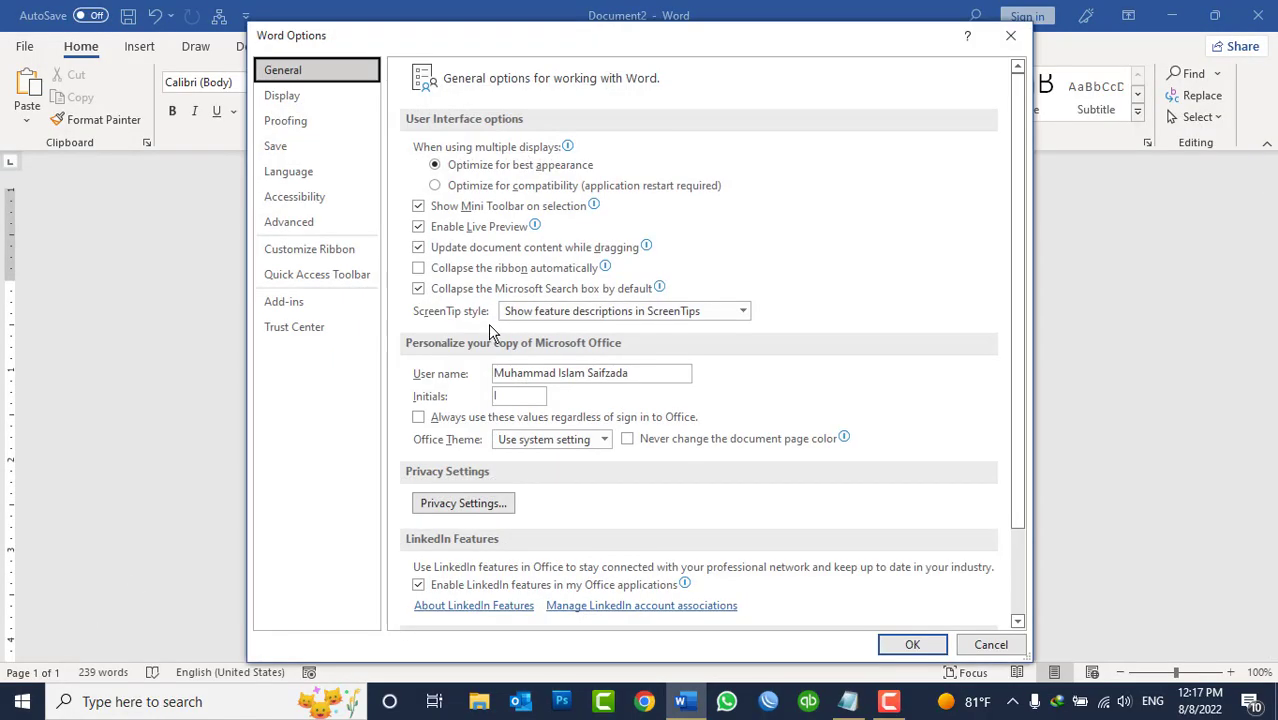
left_click(463, 293)
left_click(912, 644)
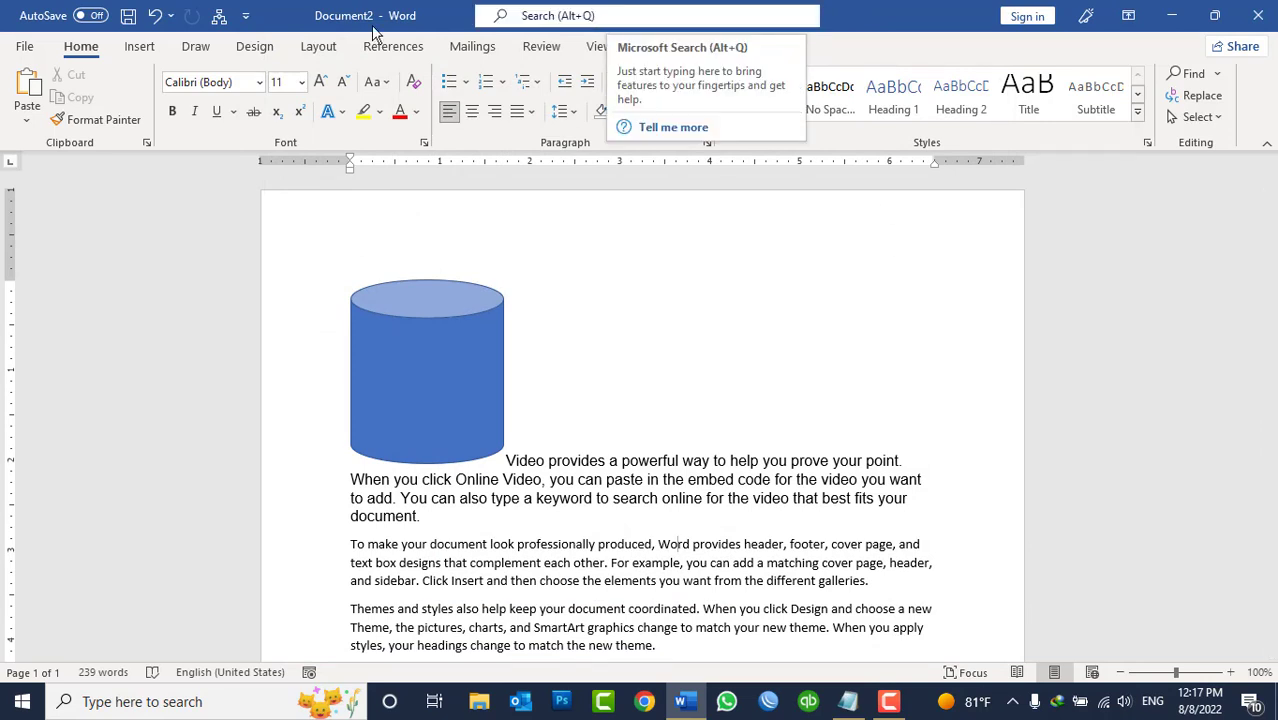
Step: Re-check 'Collapse the Microsoft Search box by default' and confirm with OK
left_click(27, 47)
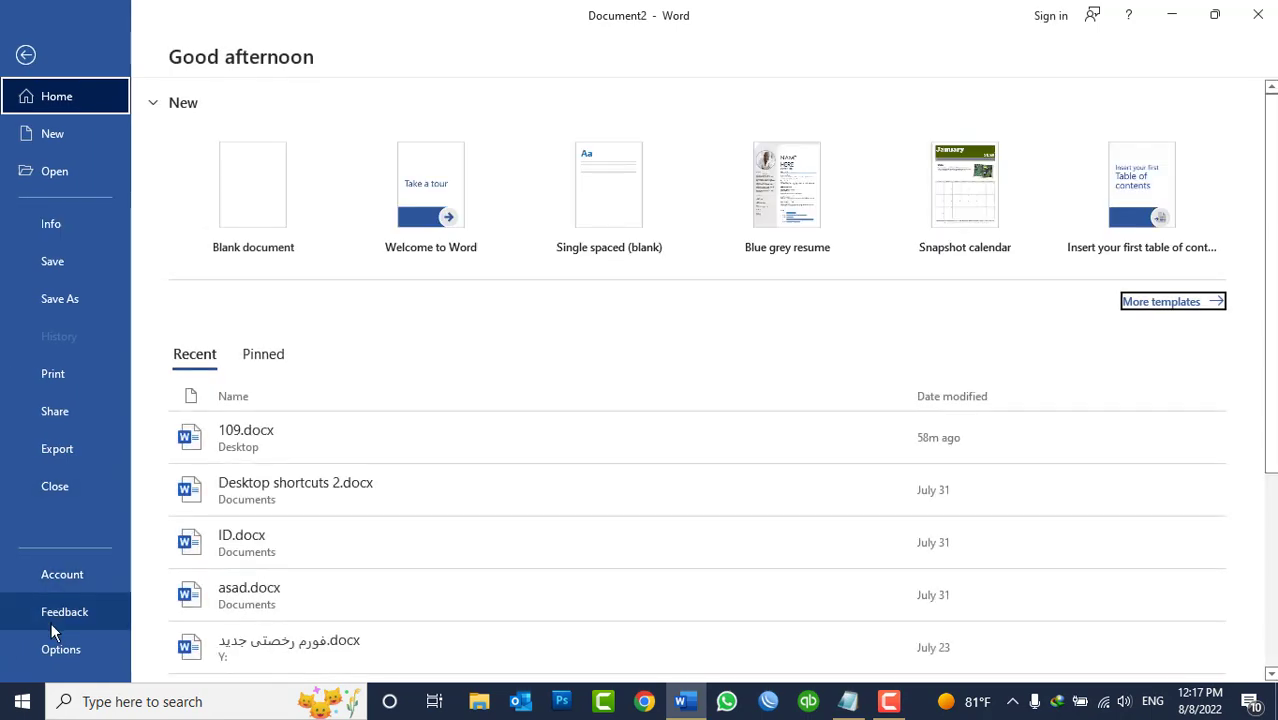
left_click(45, 649)
left_click(418, 288)
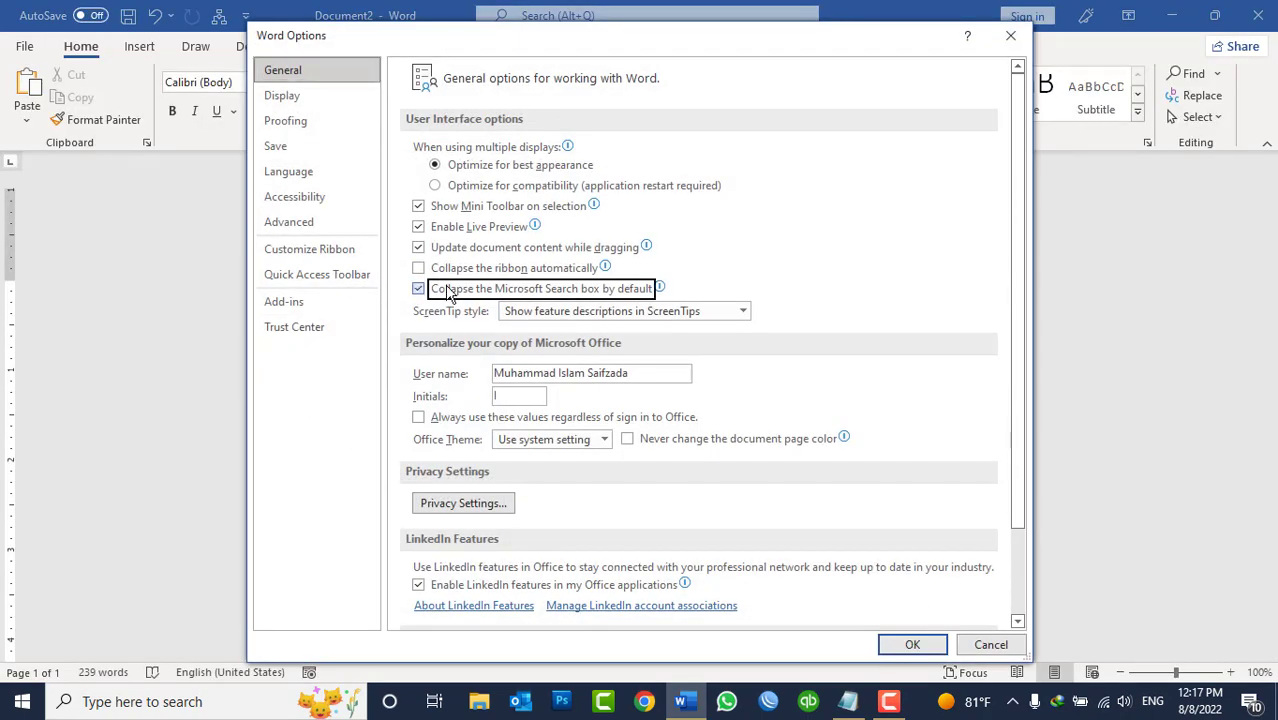
left_click(897, 648)
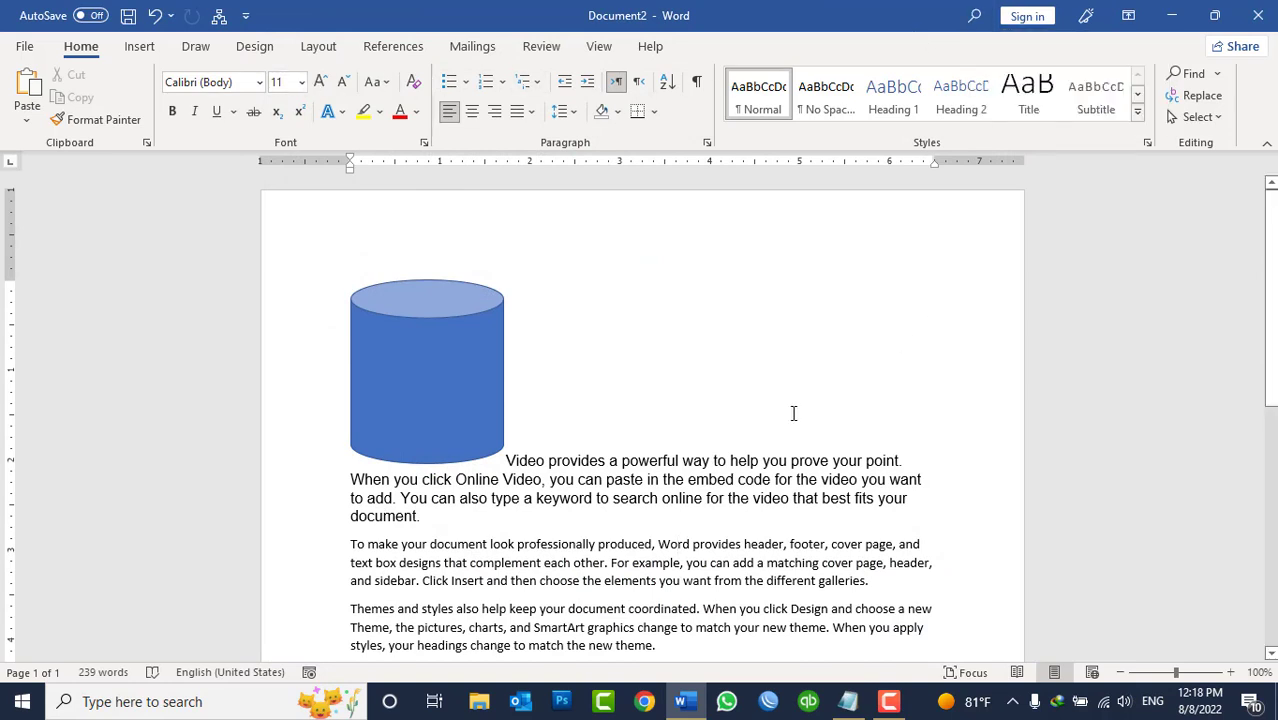
Step: Open Word Options and close it without changing anything
left_click(27, 50)
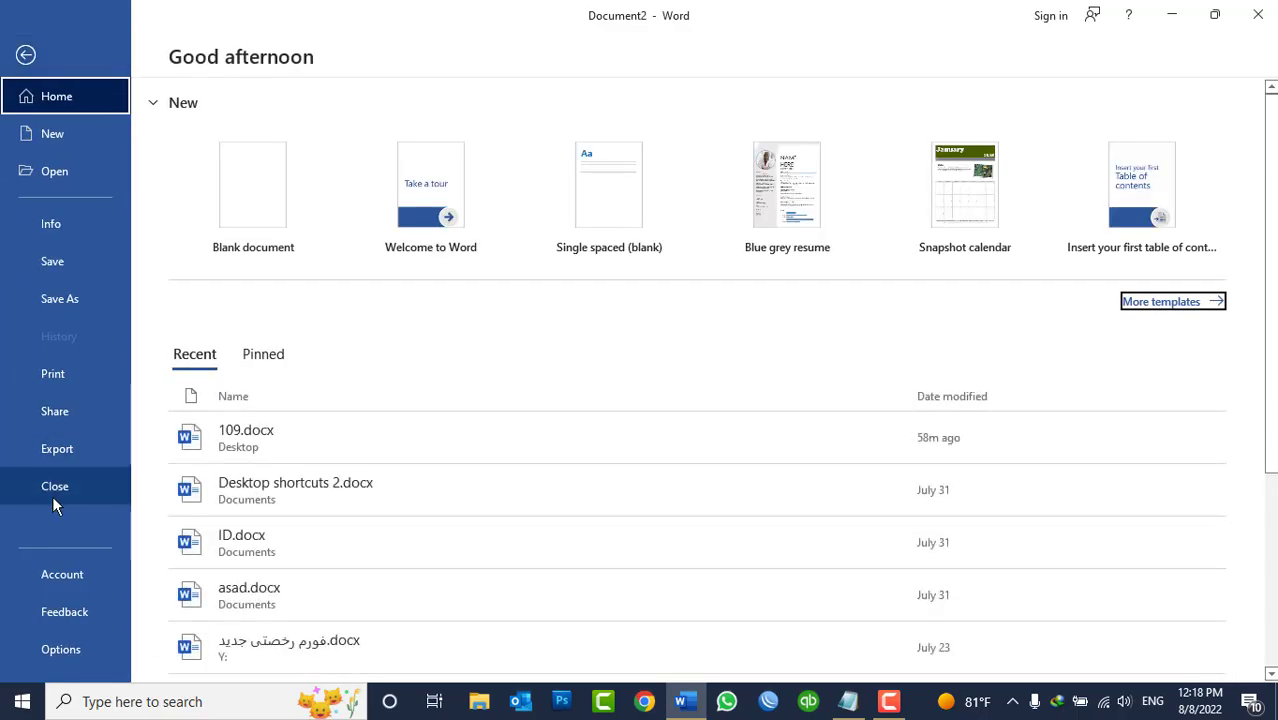
left_click(61, 649)
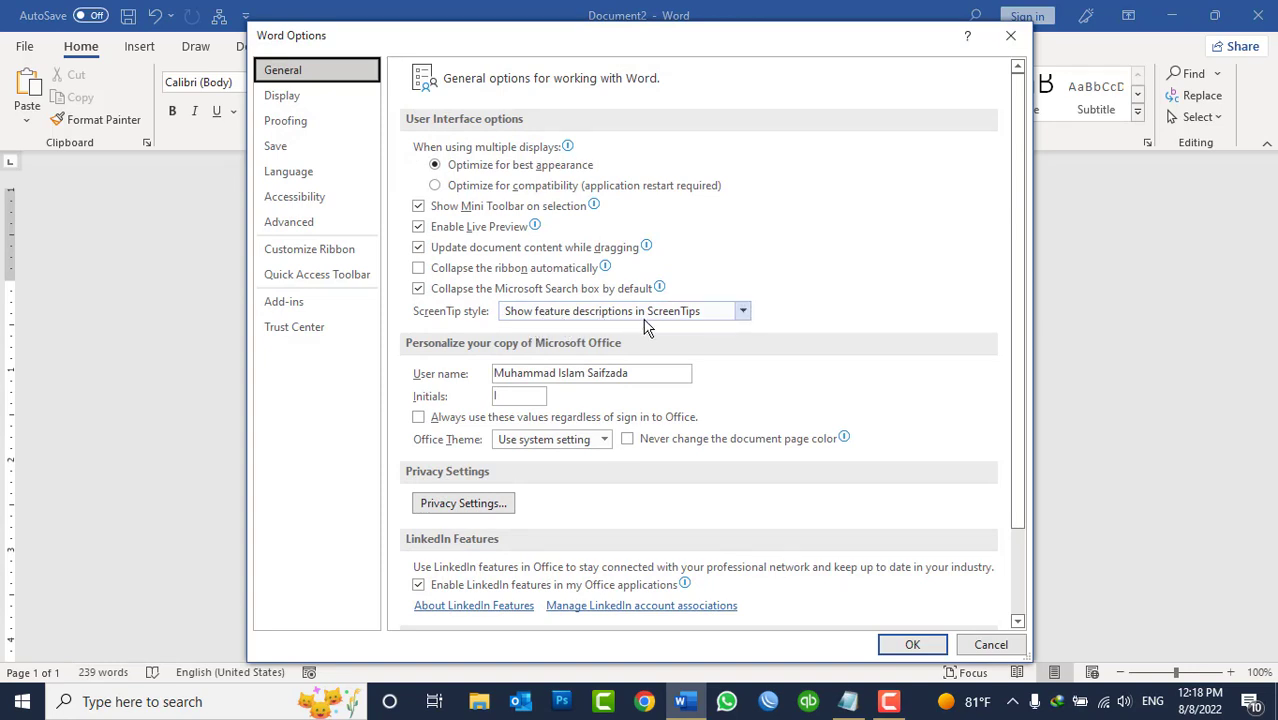
left_click(910, 646)
Step: Delete the blue cylinder shape and select the first paragraph
left_click(427, 391)
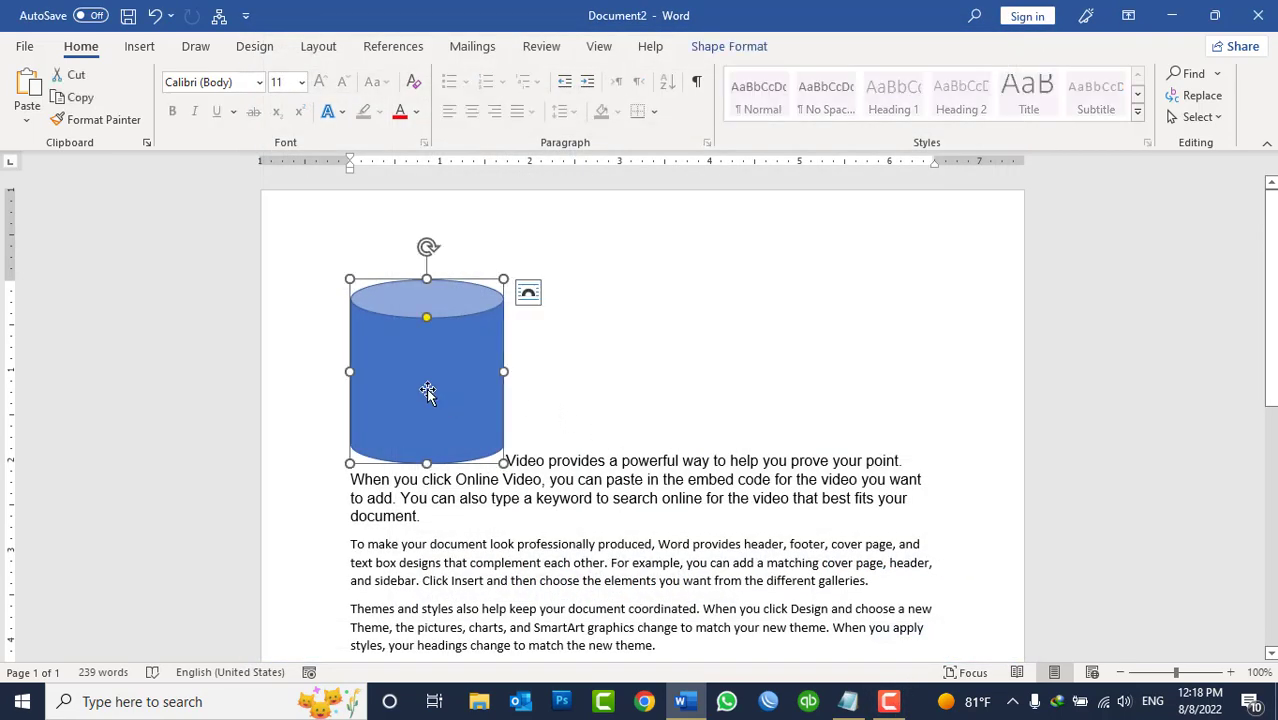
key("Delete")
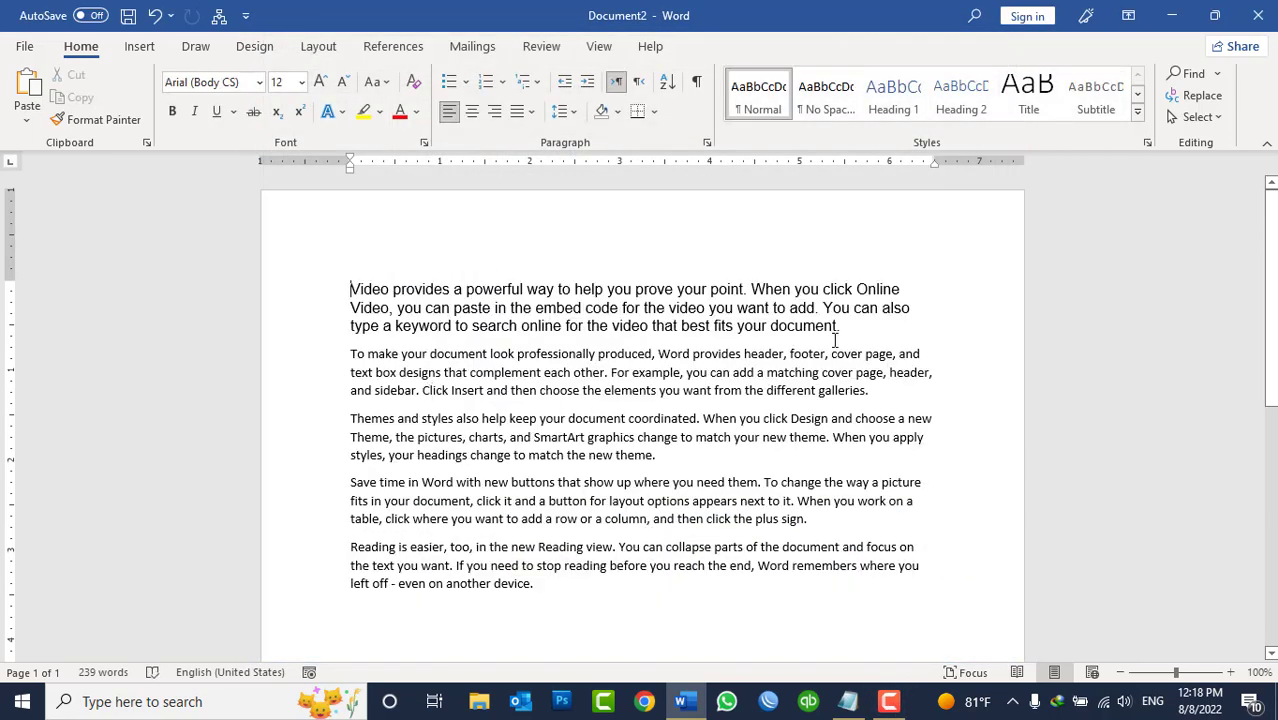
left_click_drag(845, 332, 250, 250)
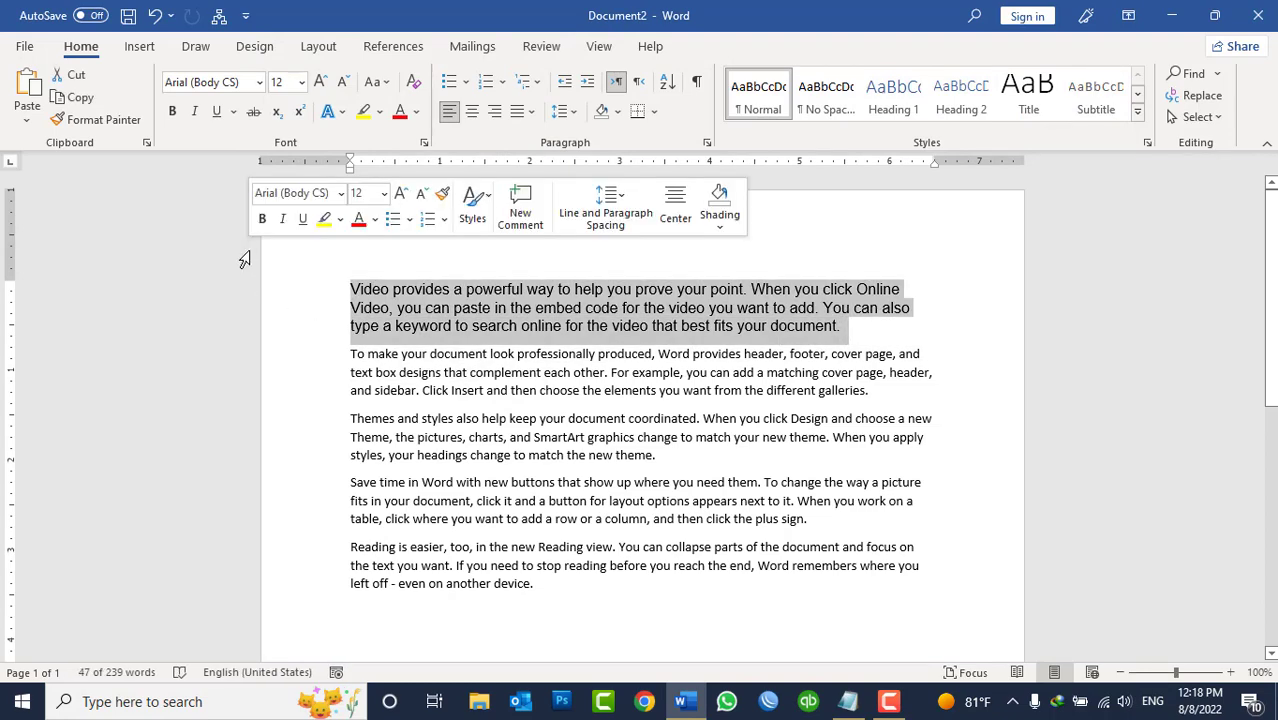
Step: Delete the selected Arial paragraph about video
key("Delete")
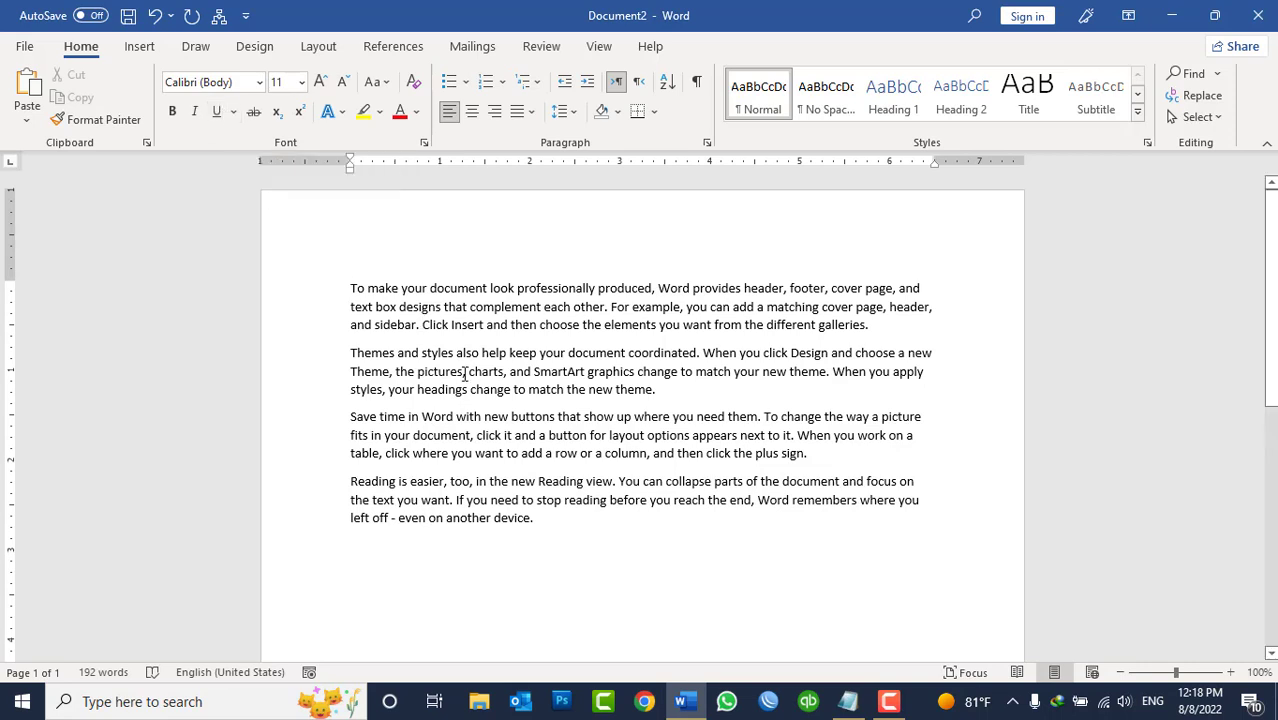
left_click(26, 50)
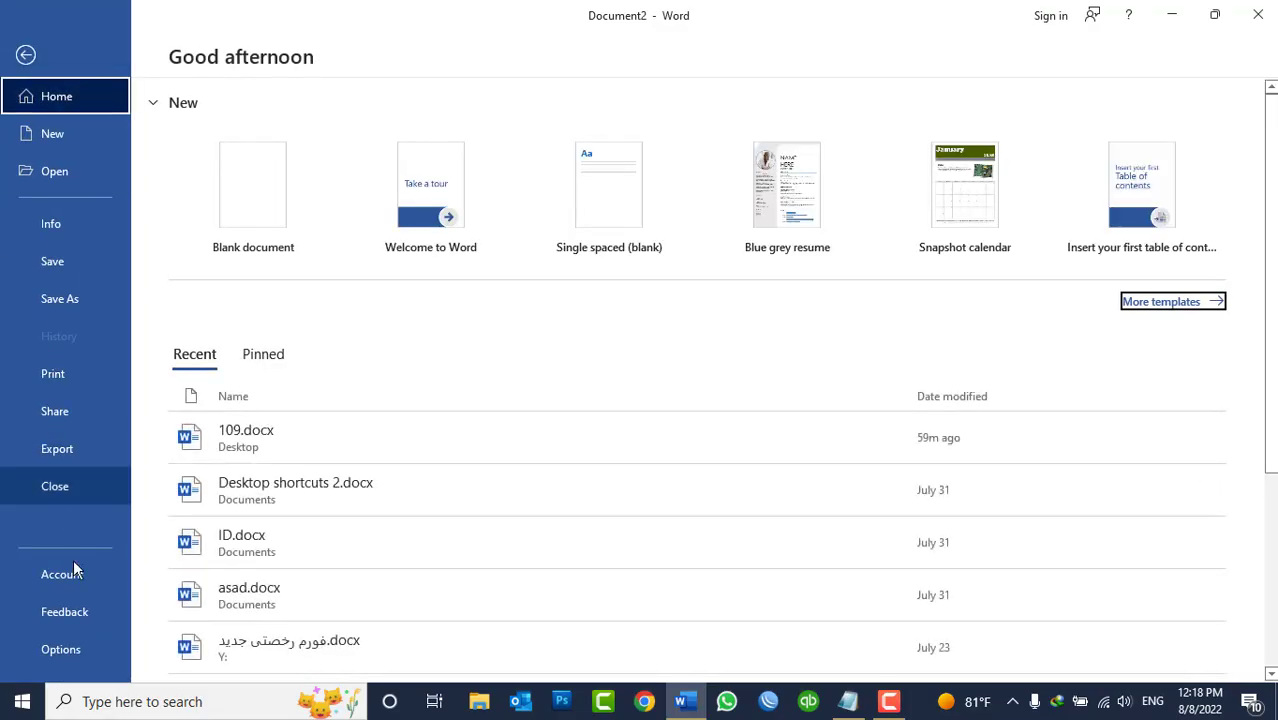
key("Escape")
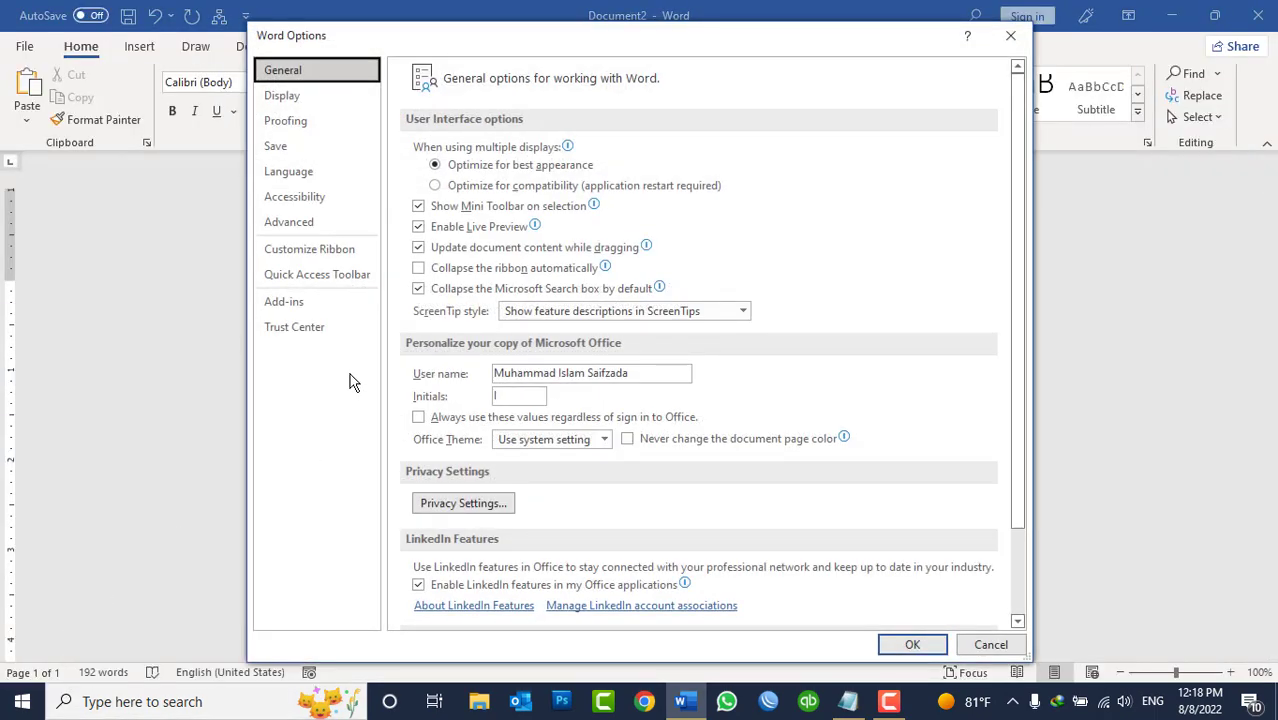
left_click(532, 314)
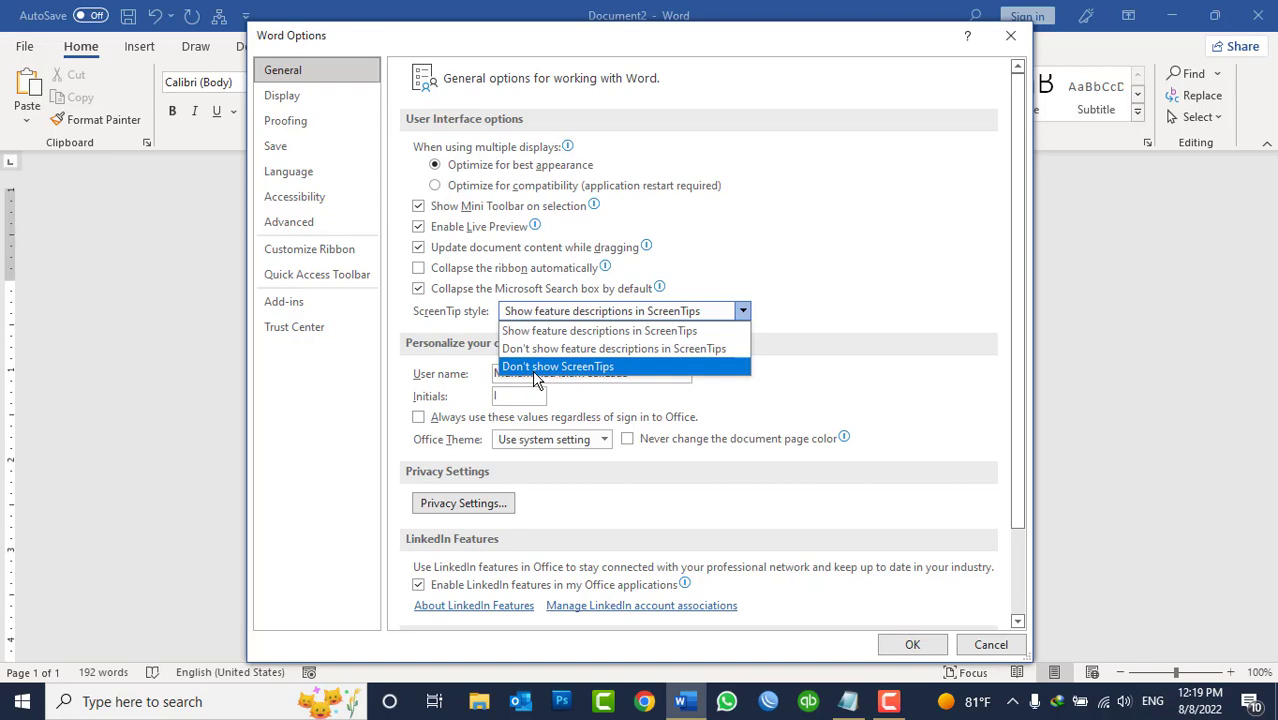
left_click(533, 367)
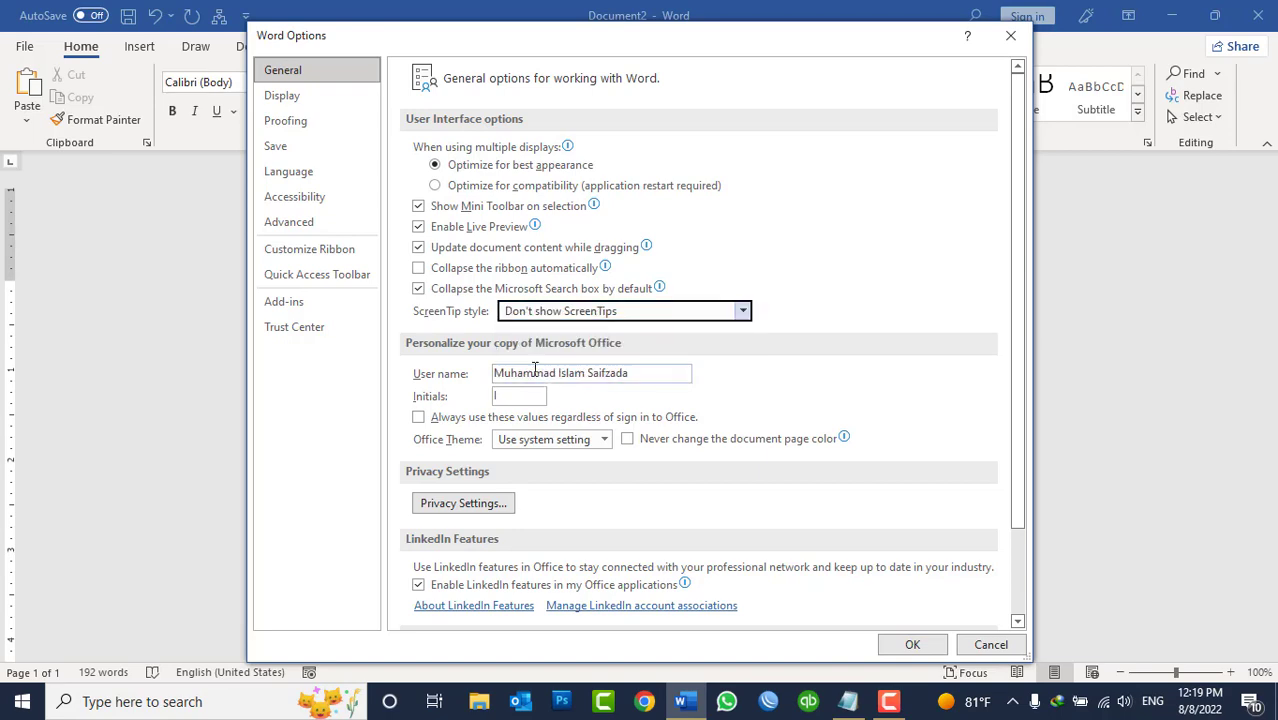
left_click(912, 645)
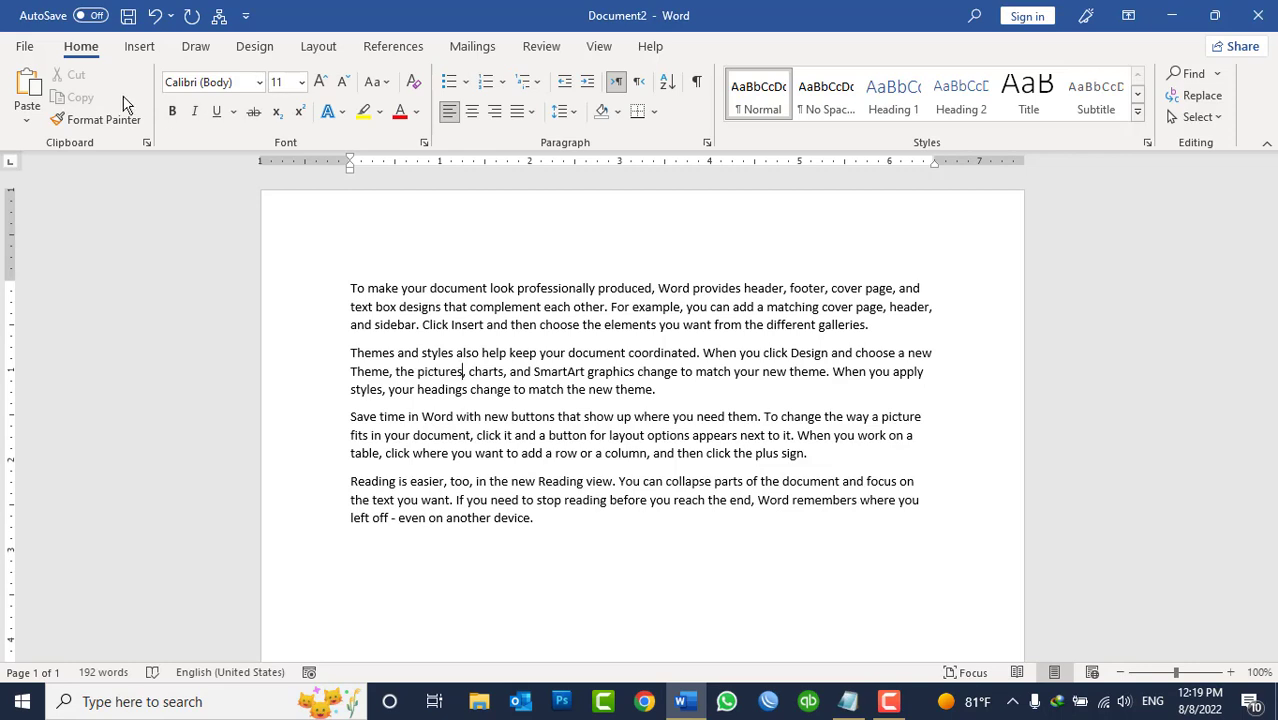
Step: Set ScreenTip style to 'Don't show feature descriptions in ScreenTips' and apply
left_click(24, 48)
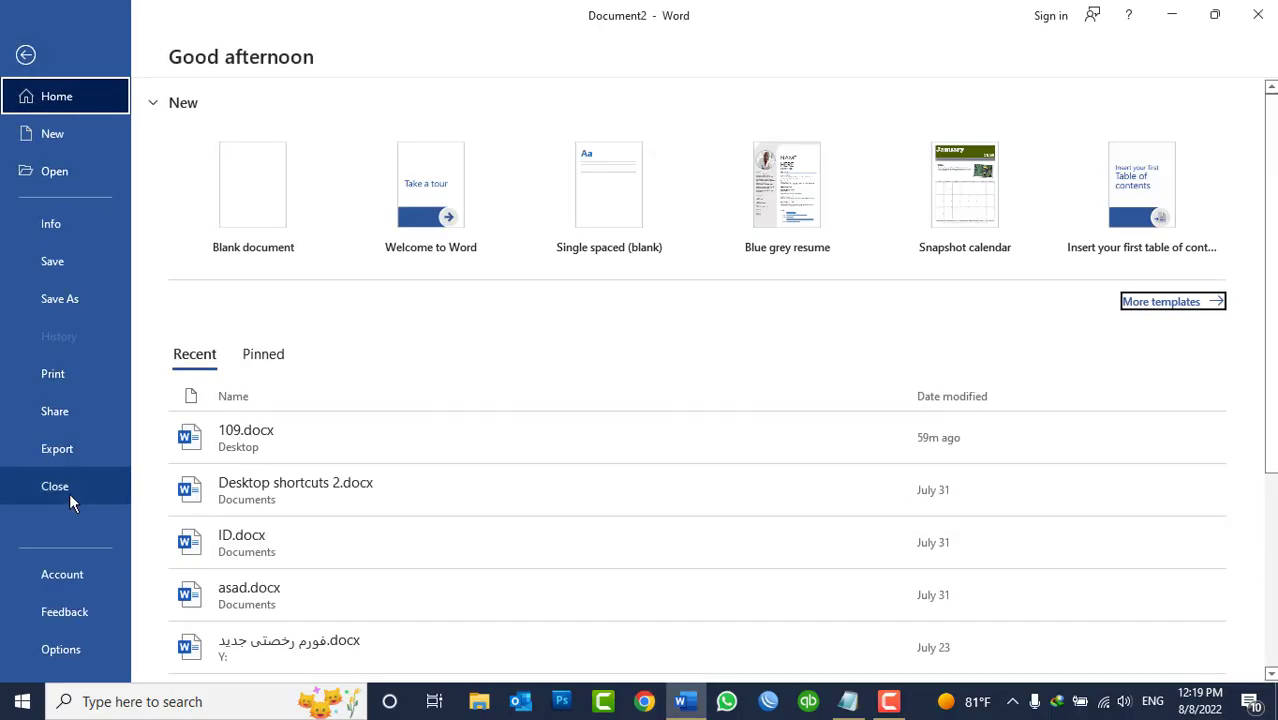
left_click(62, 652)
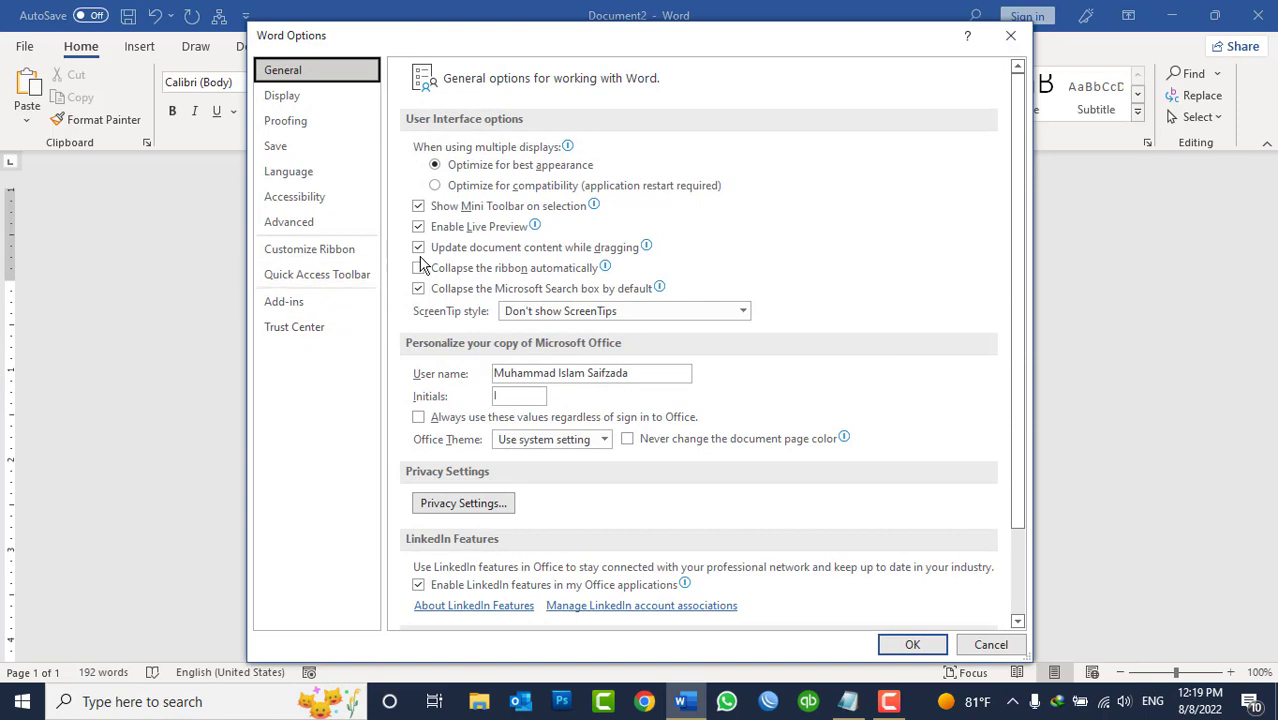
left_click(551, 312)
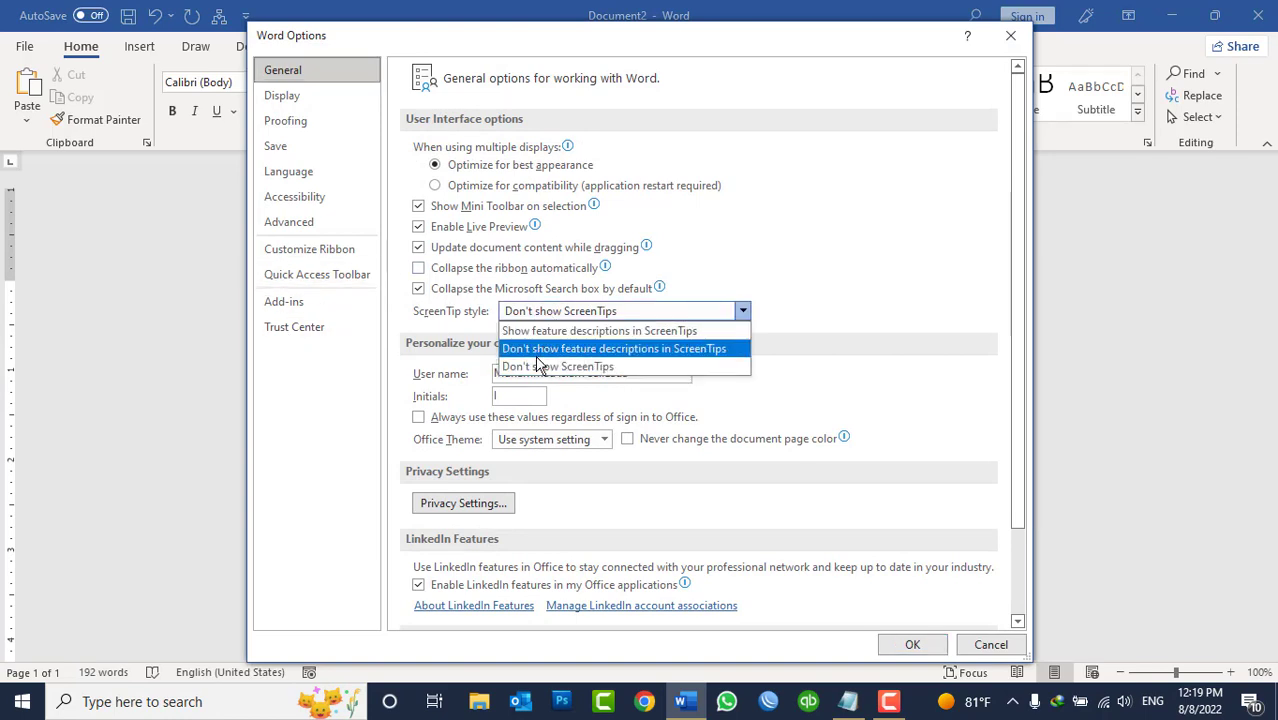
left_click(662, 349)
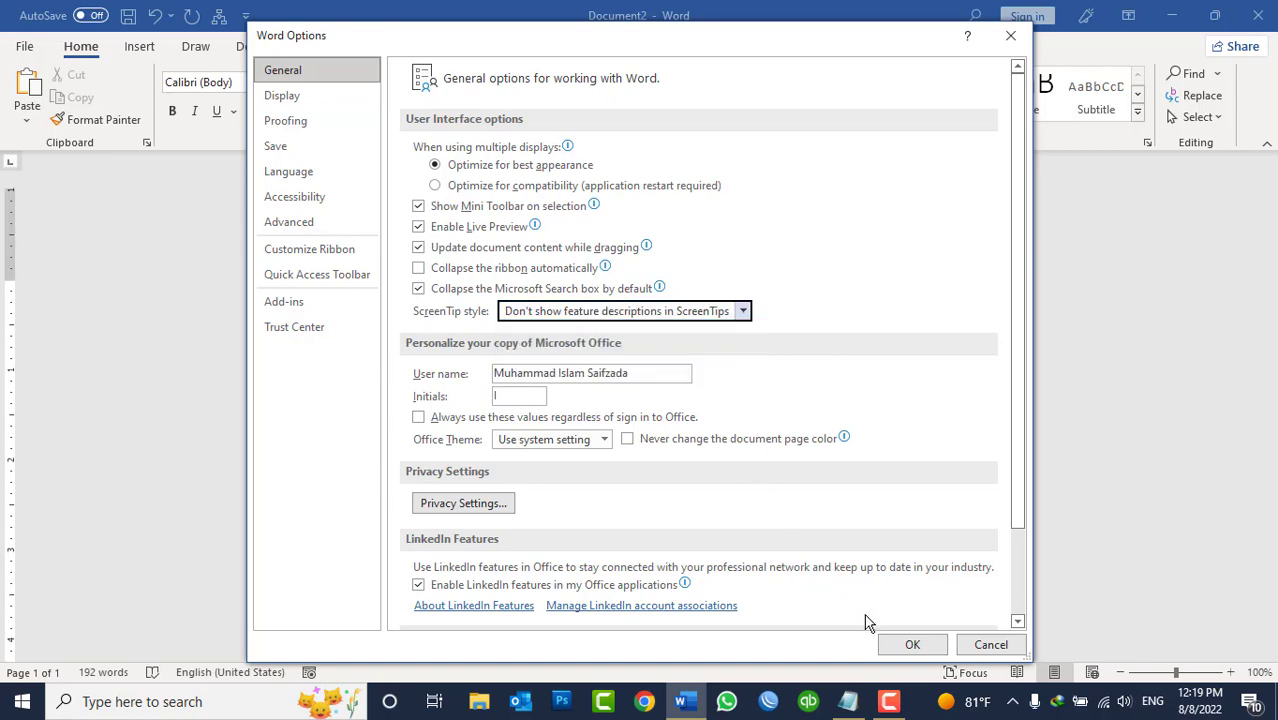
left_click(907, 644)
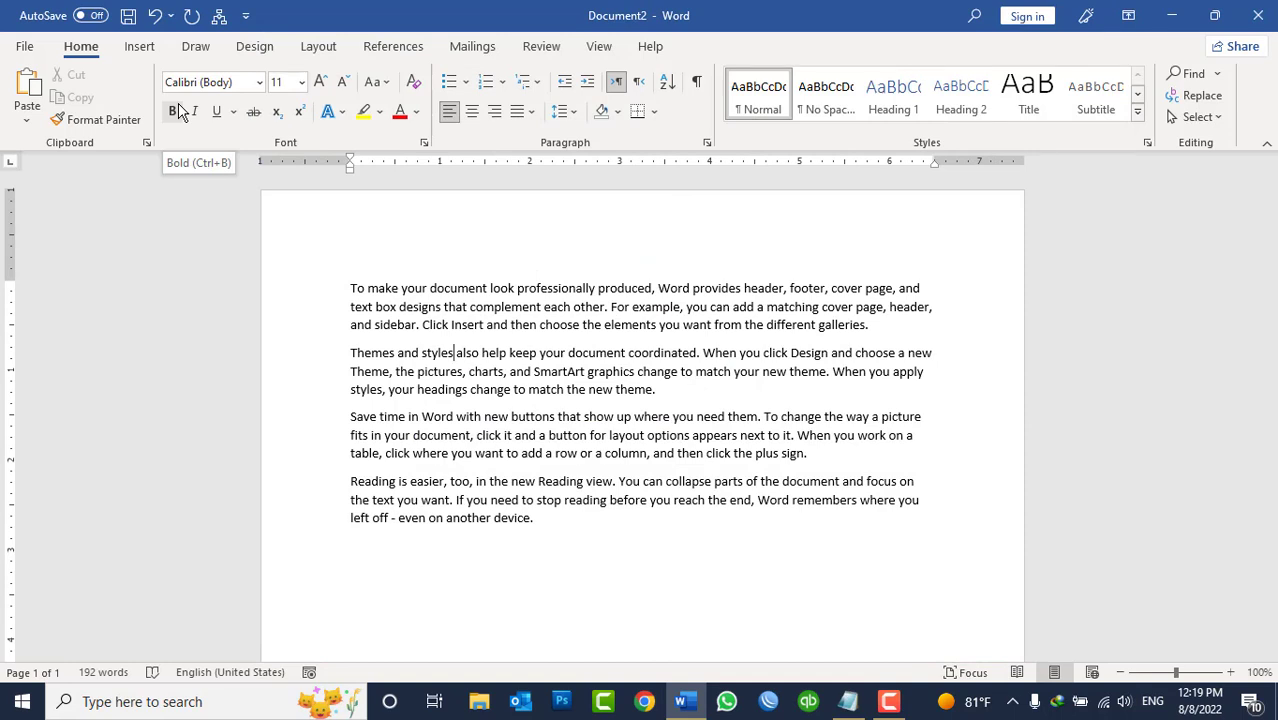
Step: Set ScreenTip style back to 'Show feature descriptions in ScreenTips' and apply
left_click(24, 46)
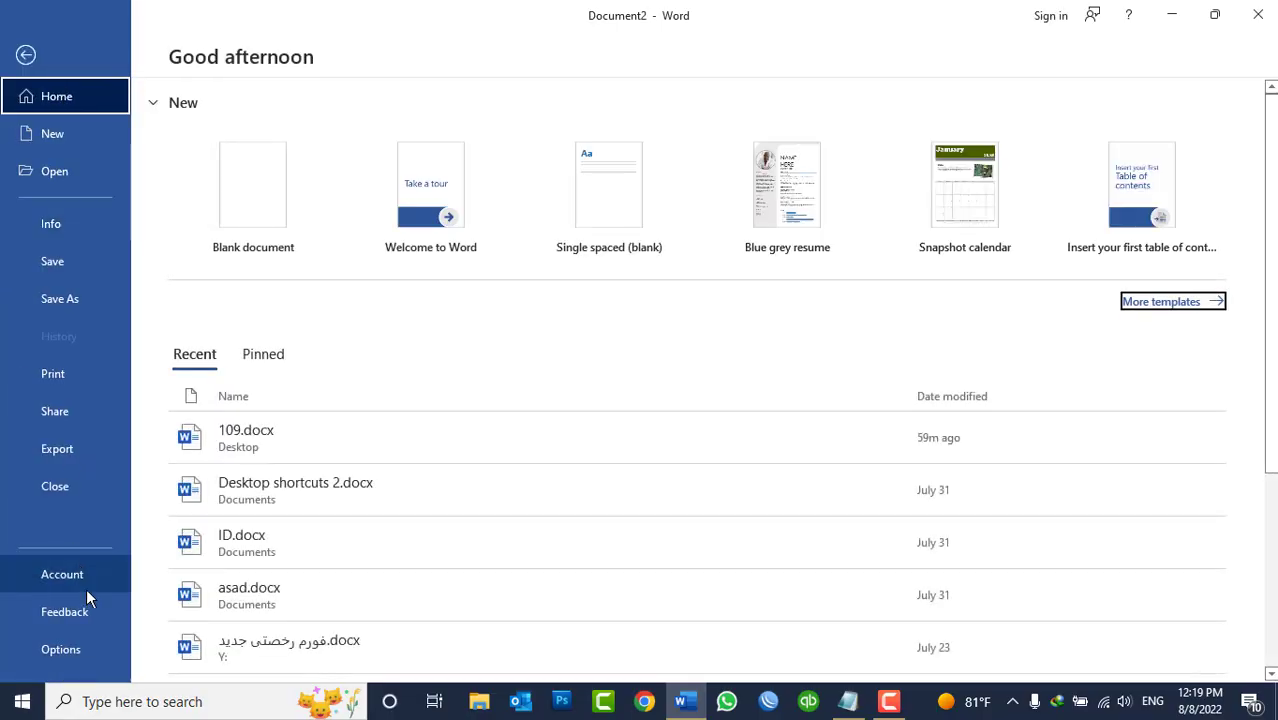
left_click(62, 651)
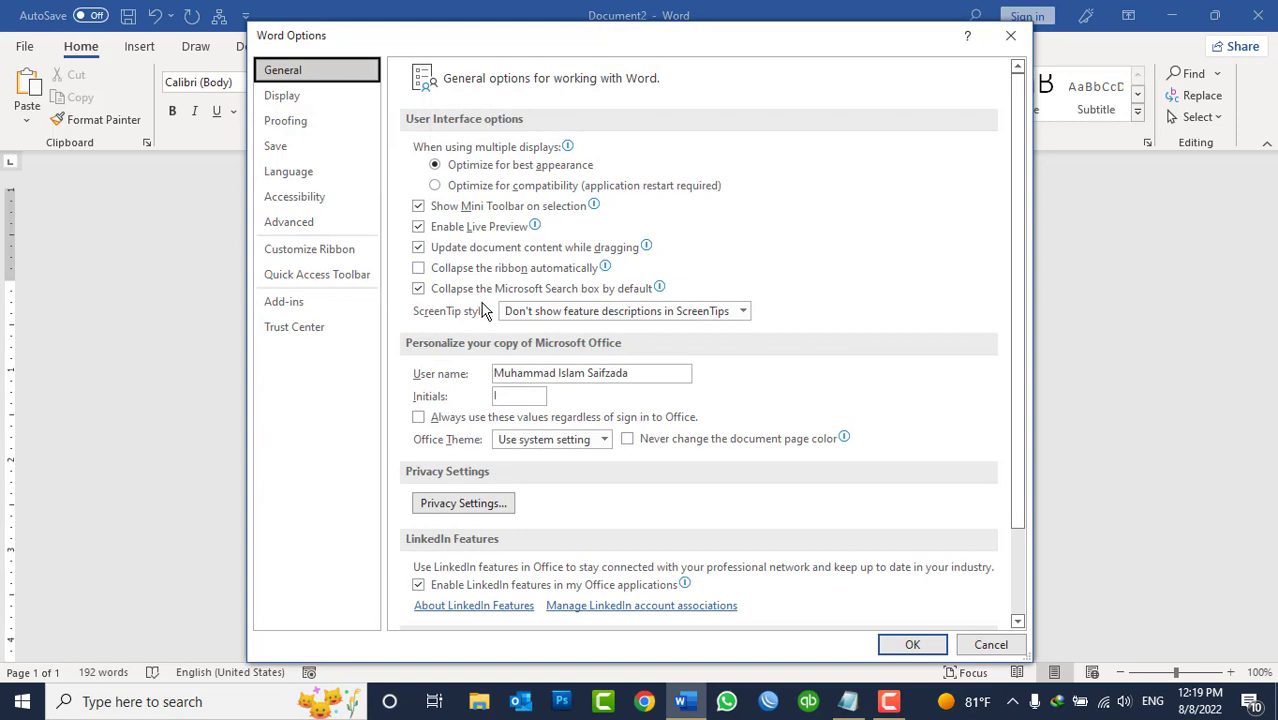
left_click(540, 314)
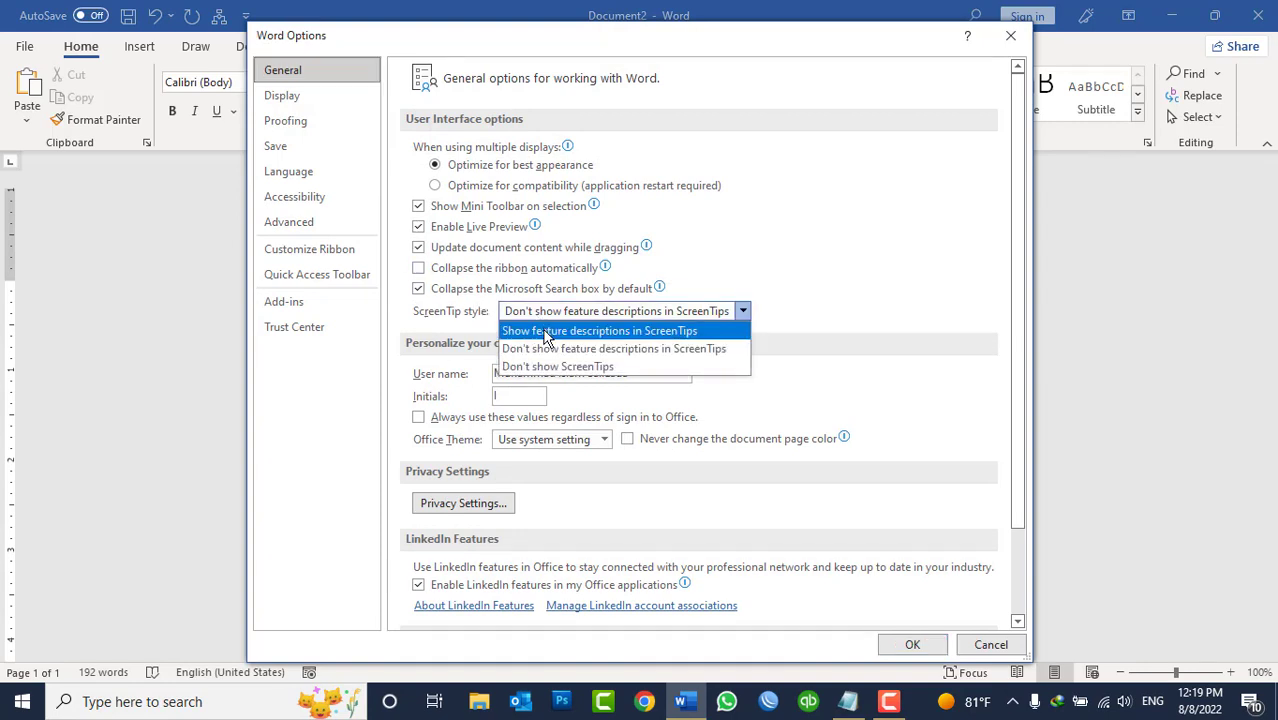
left_click(546, 332)
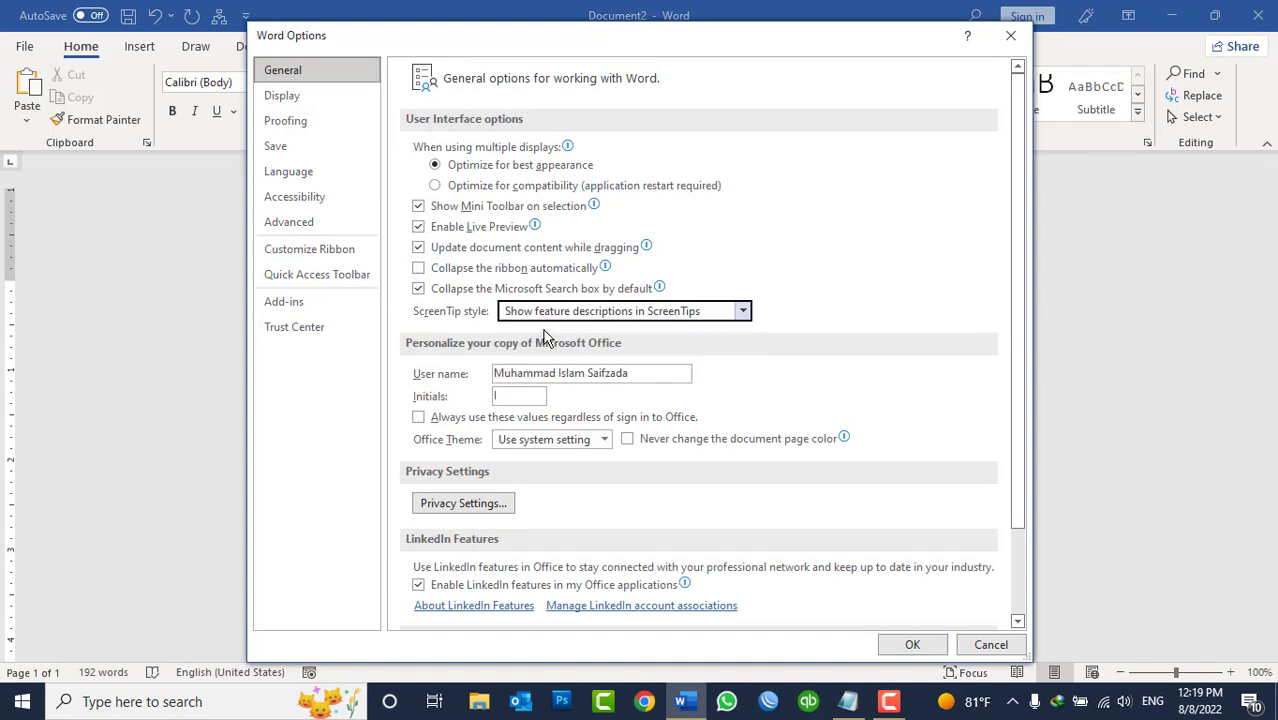
left_click(915, 643)
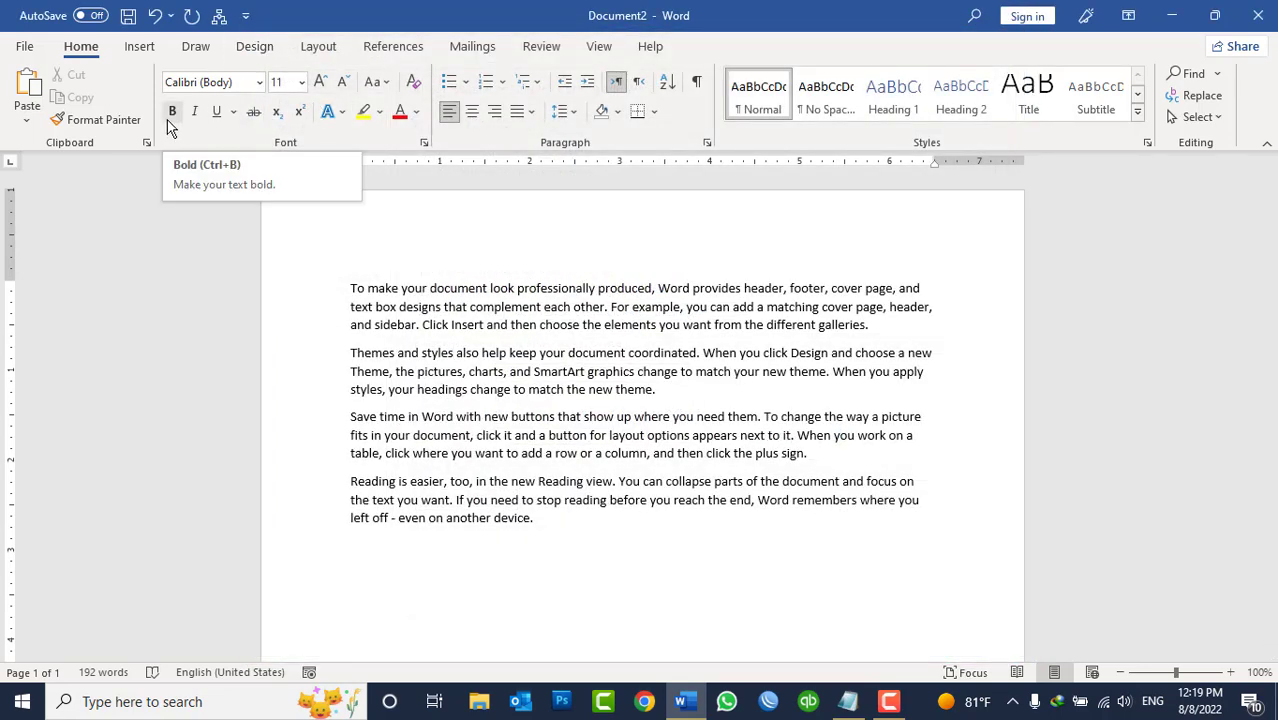
Step: Select the User name in Word Options without changing it, then open Save As with Ctrl+S
left_click(24, 46)
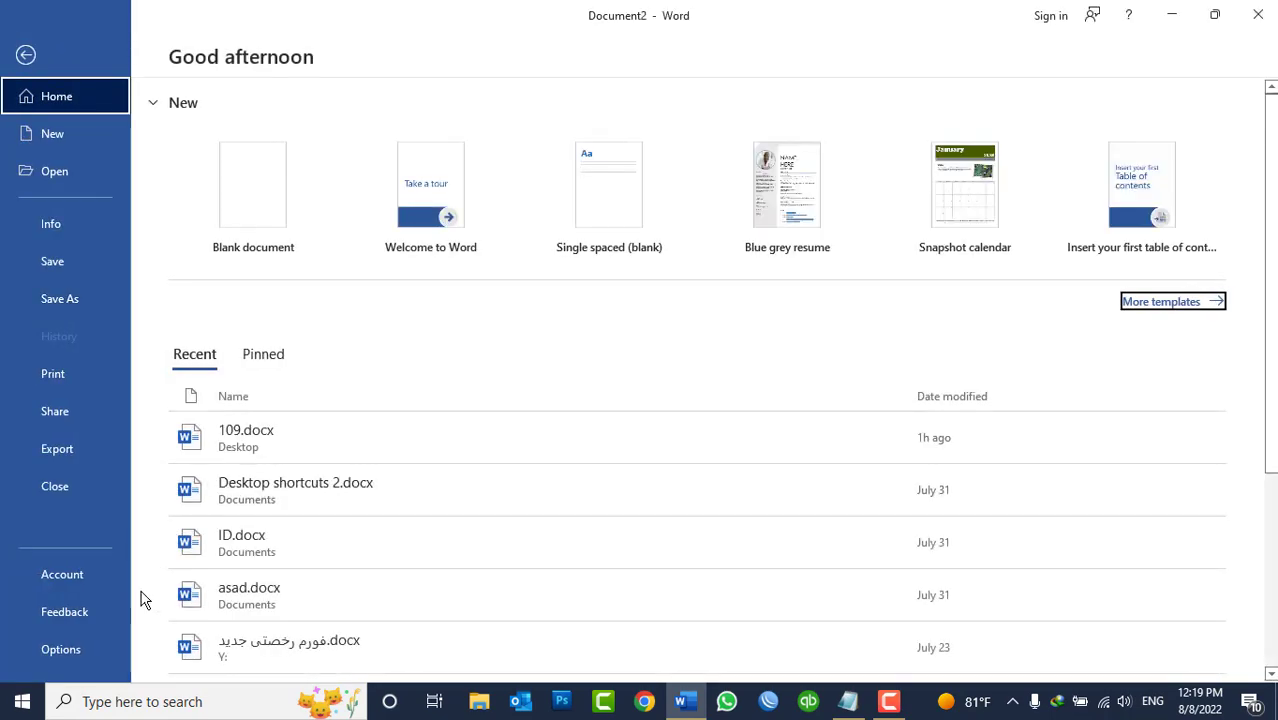
left_click(96, 649)
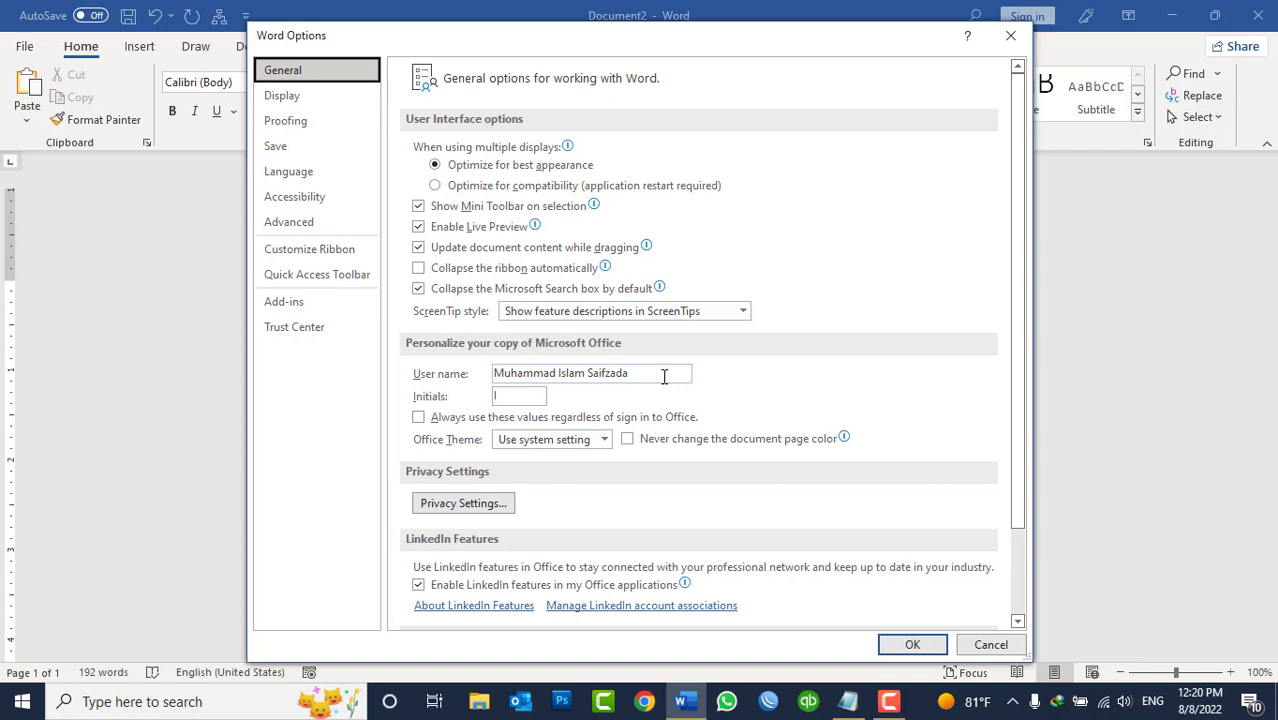
left_click_drag(663, 376, 484, 380)
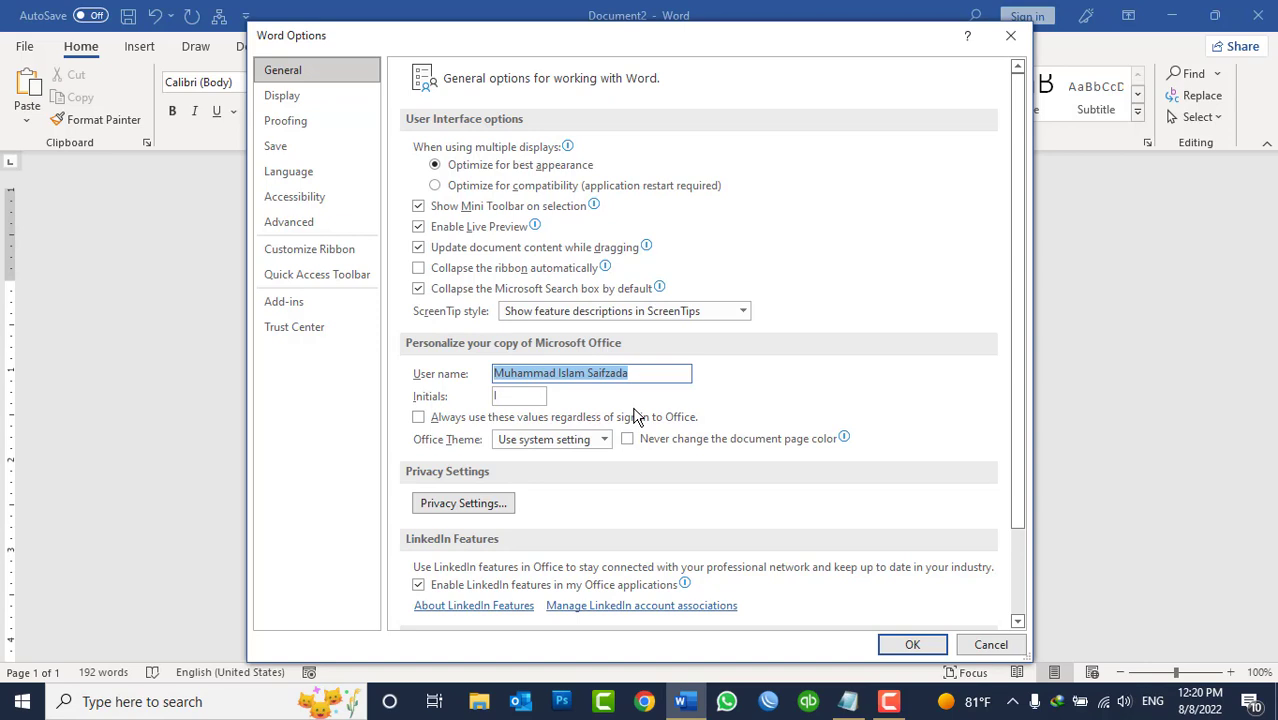
key("Return")
key("ctrl+s")
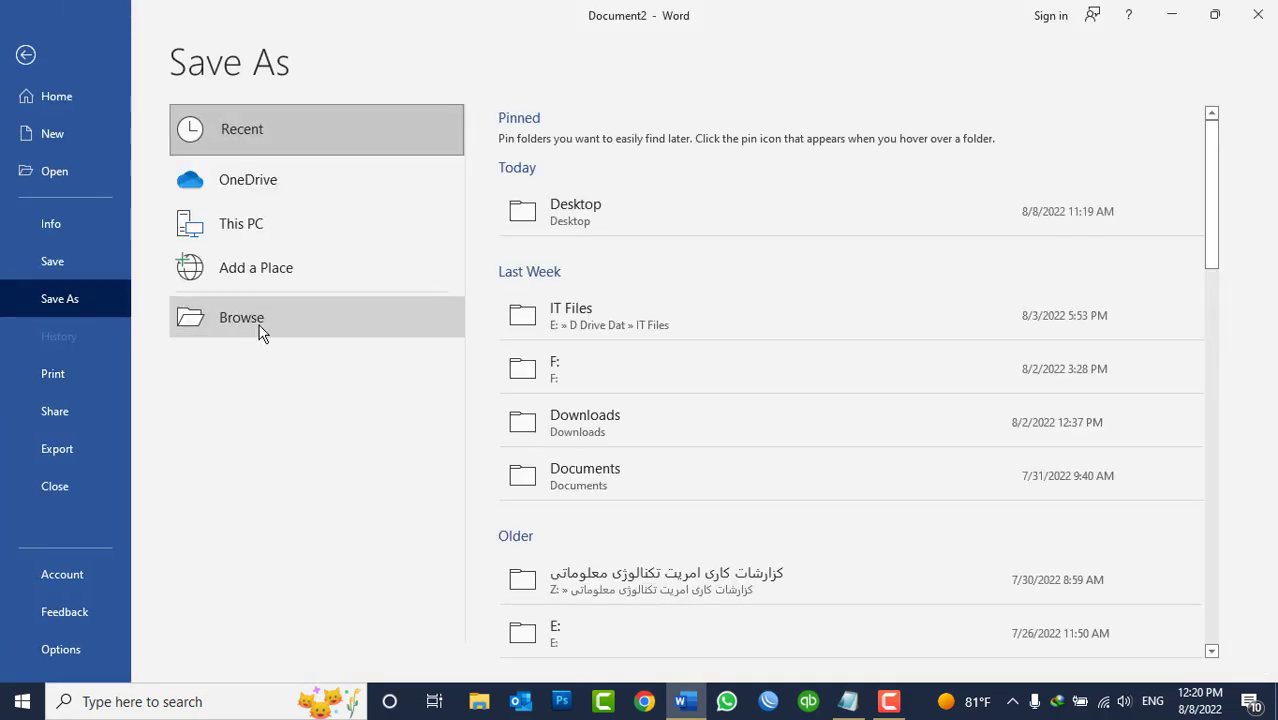
Step: Save the document to the Desktop as 'Computer Notes', then minimise Word
left_click(240, 318)
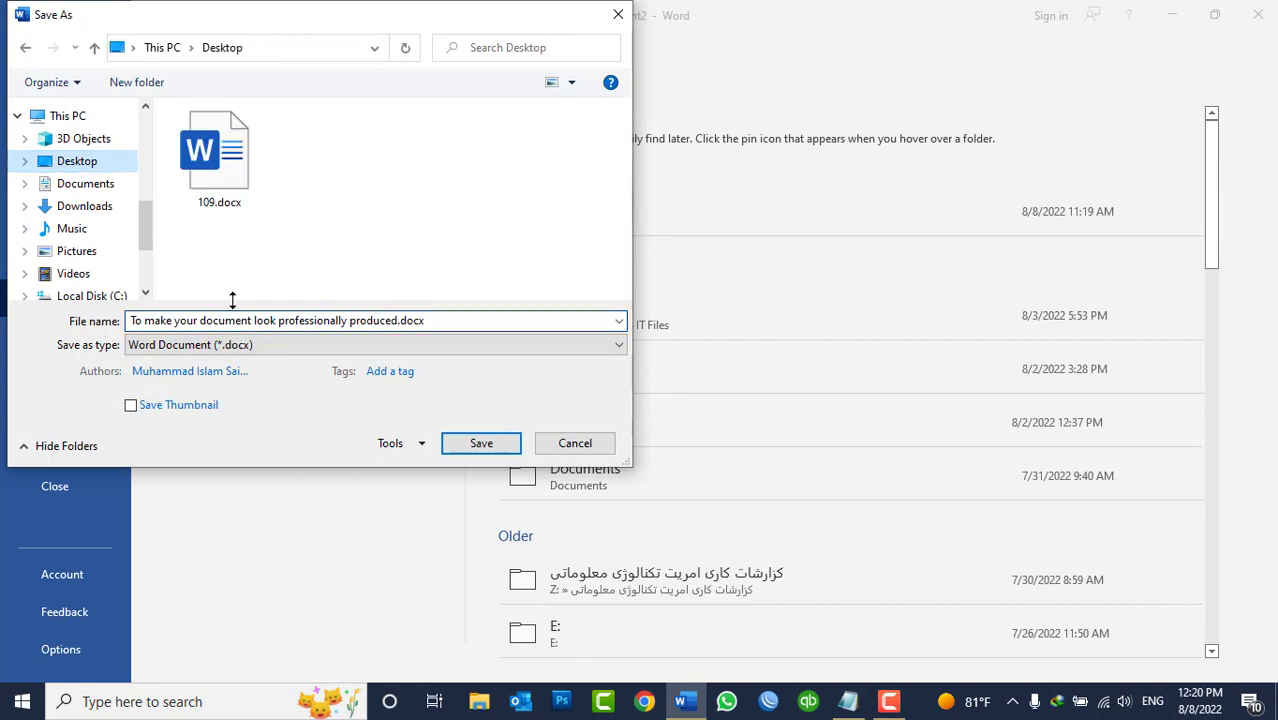
left_click(236, 320)
type("CO")
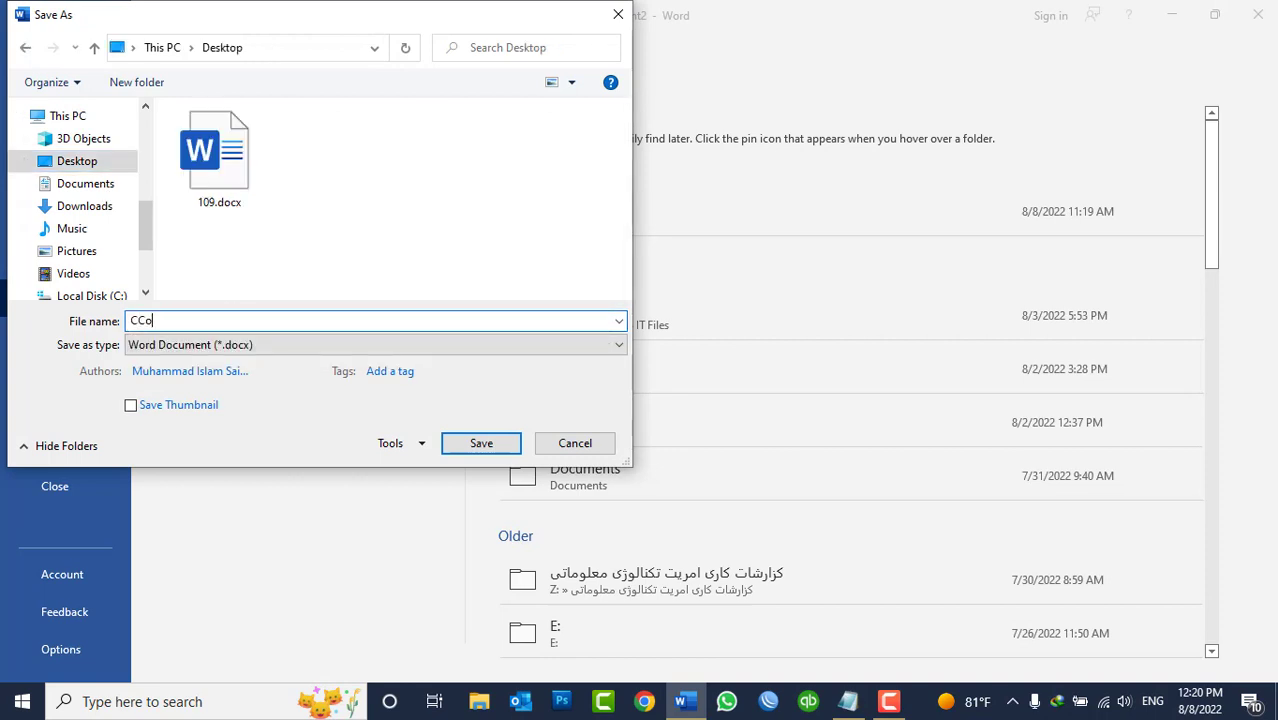
key("BackSpace")
type("omputer Not")
type("es")
key("Return")
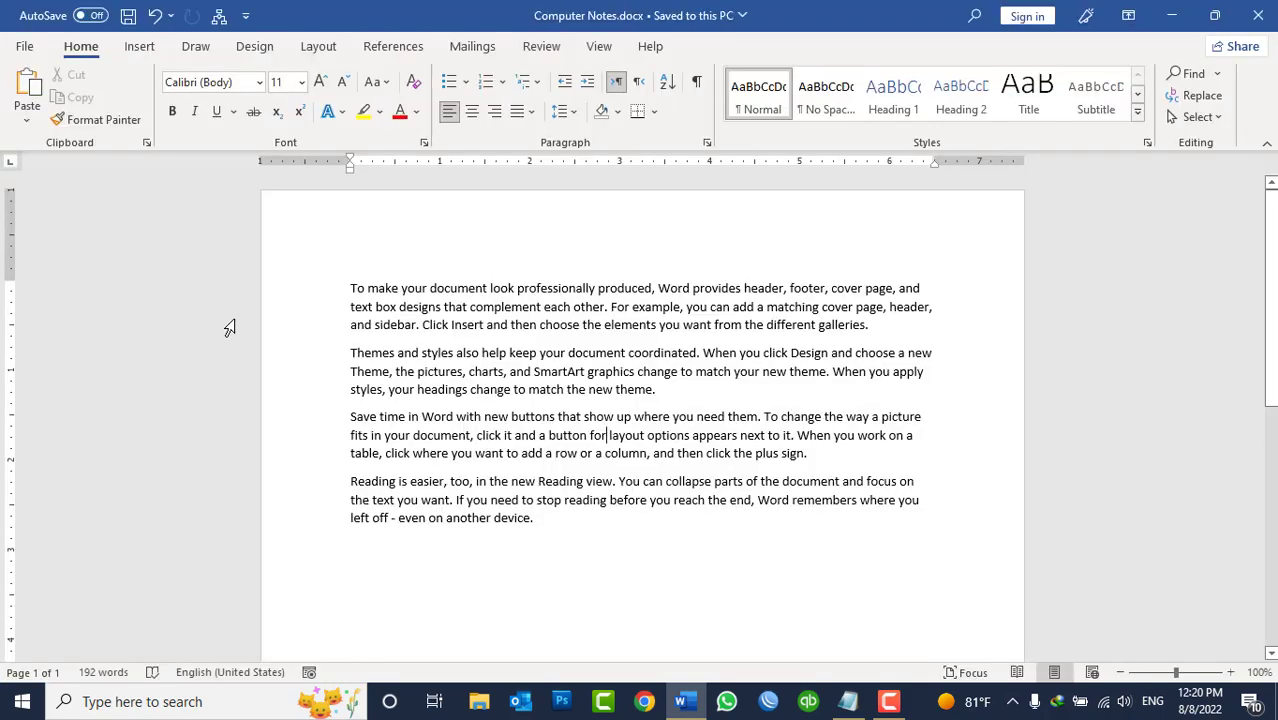
left_click(694, 712)
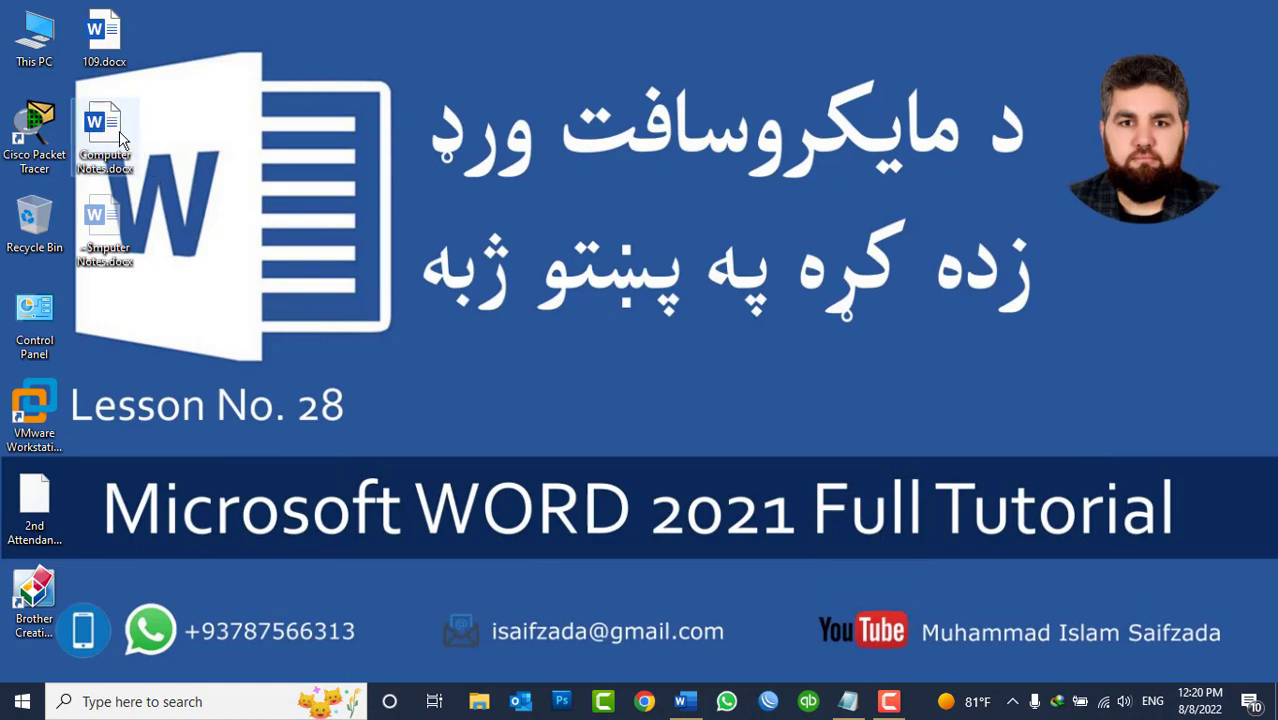
Step: Restore Computer Notes, view the author's contact card on File Info, then open Word Options
left_click(684, 701)
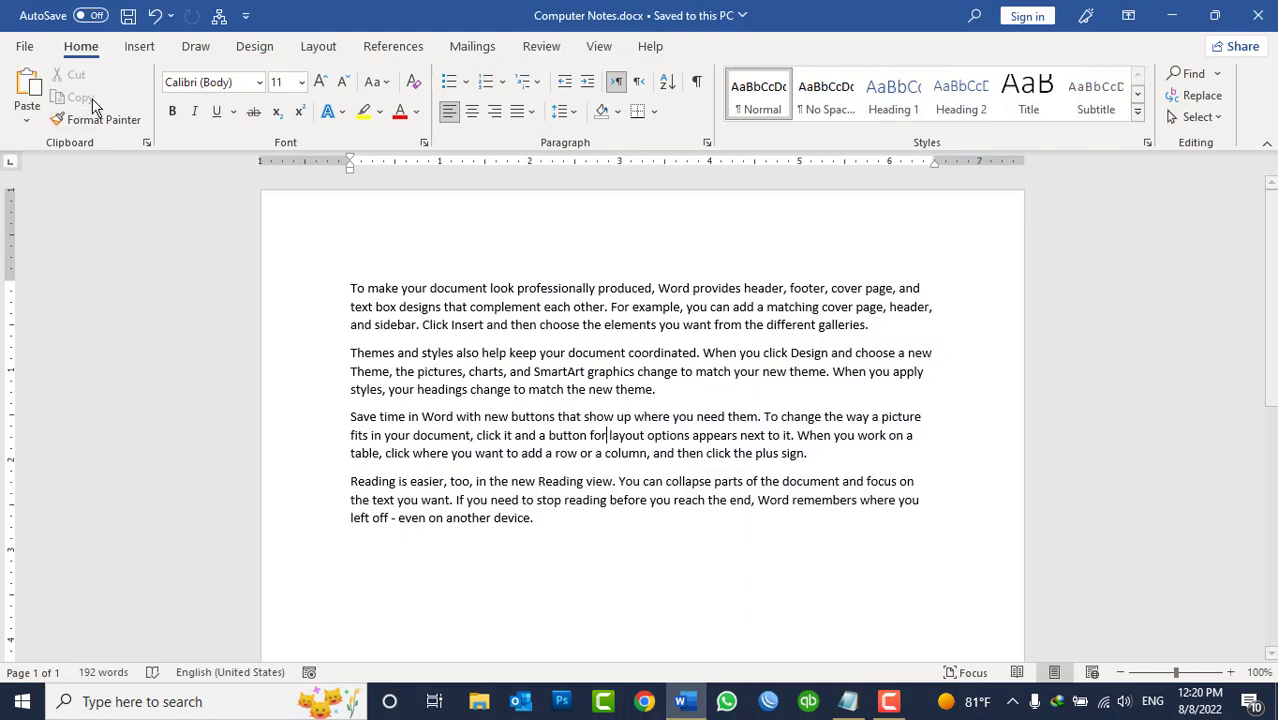
left_click(27, 48)
left_click(51, 222)
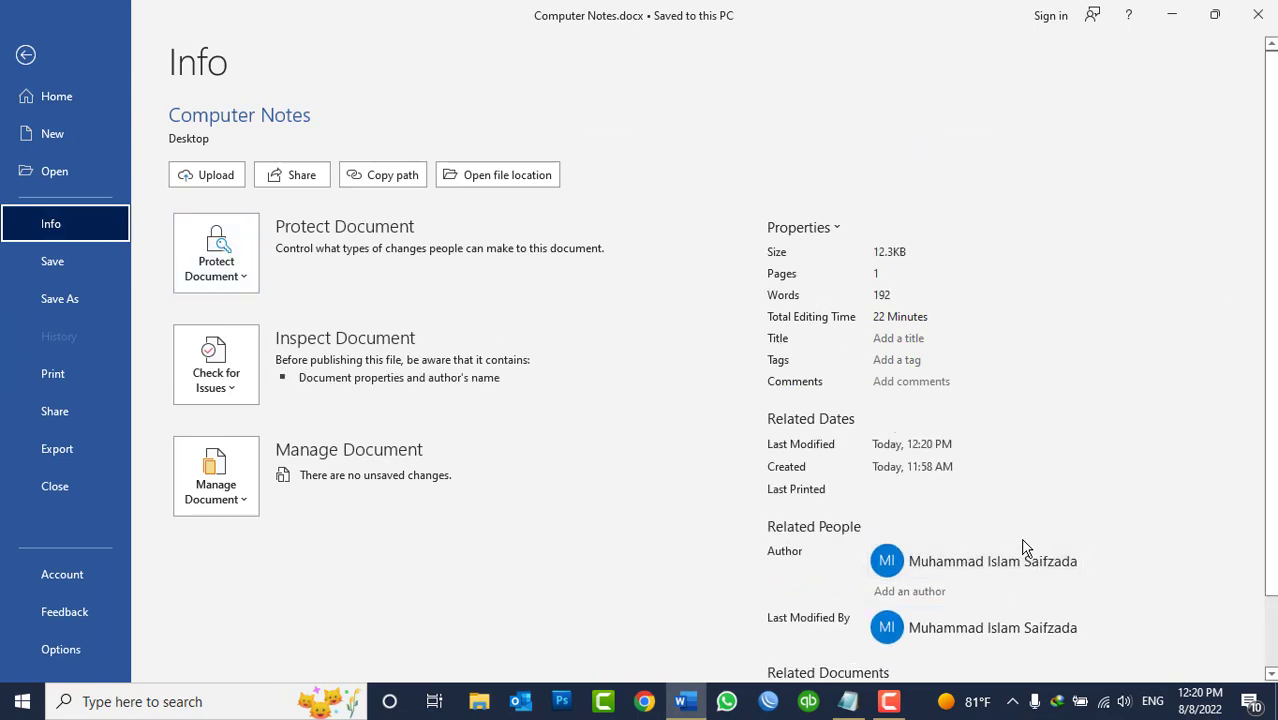
left_click(1078, 563)
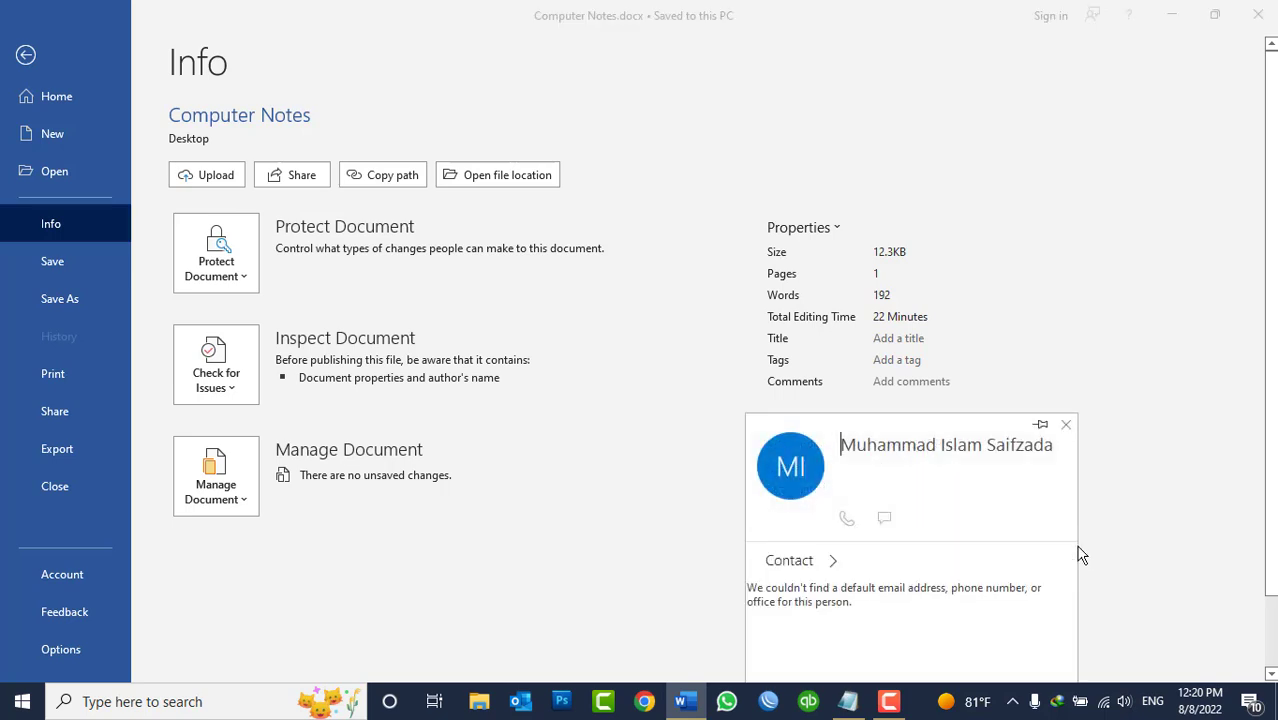
left_click(150, 642)
left_click(102, 650)
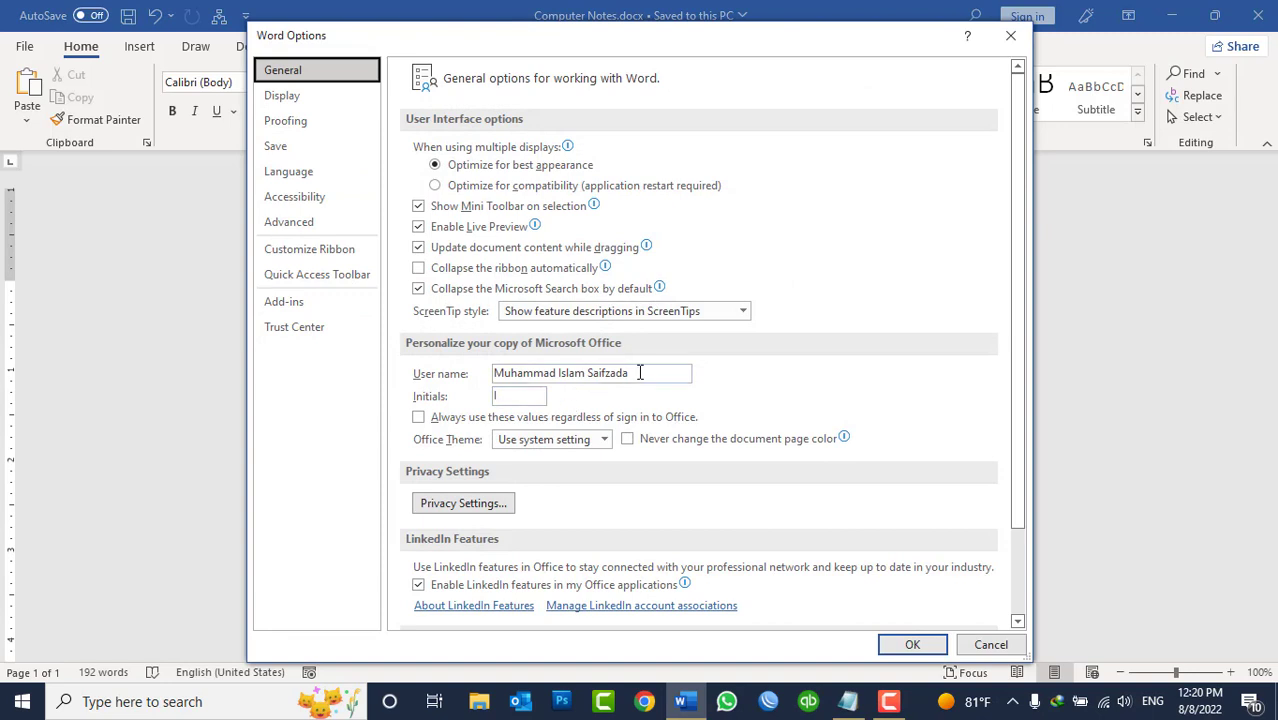
Step: Enter the user's initials in Word Options General, confirm with OK, then close the Word window
left_click_drag(636, 372, 378, 374)
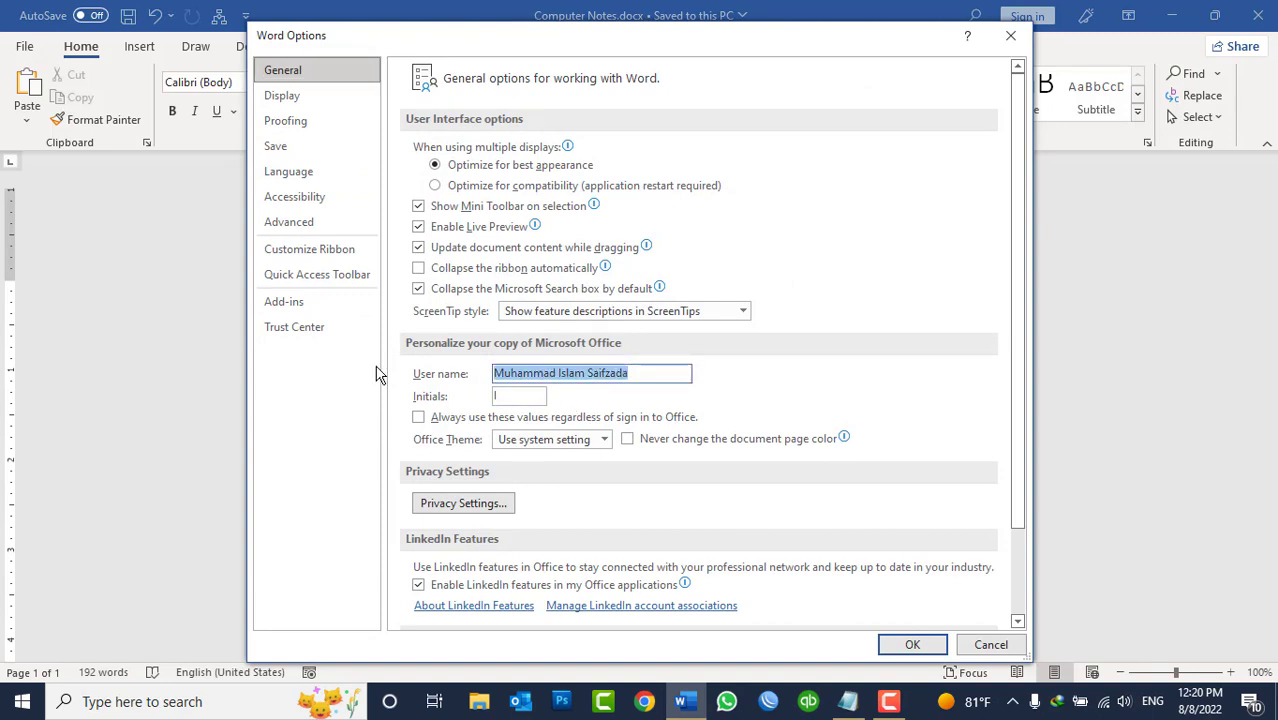
left_click(532, 396)
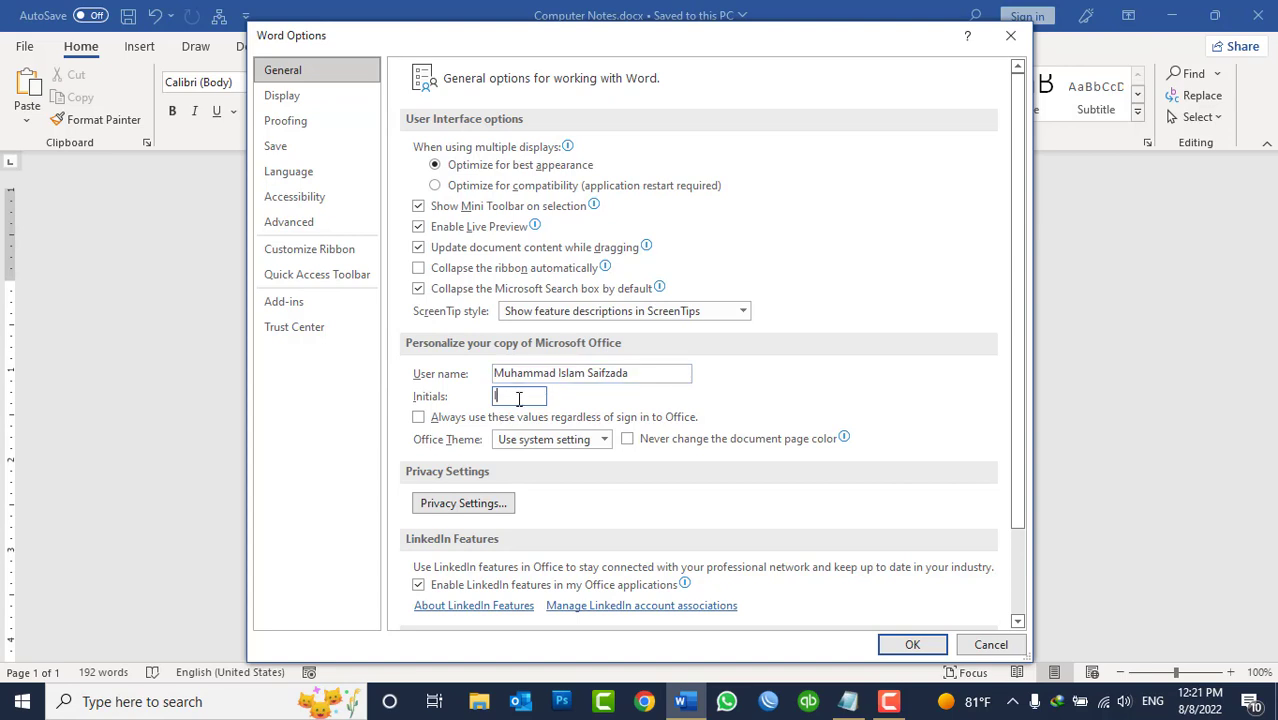
type("MIS")
left_click(912, 645)
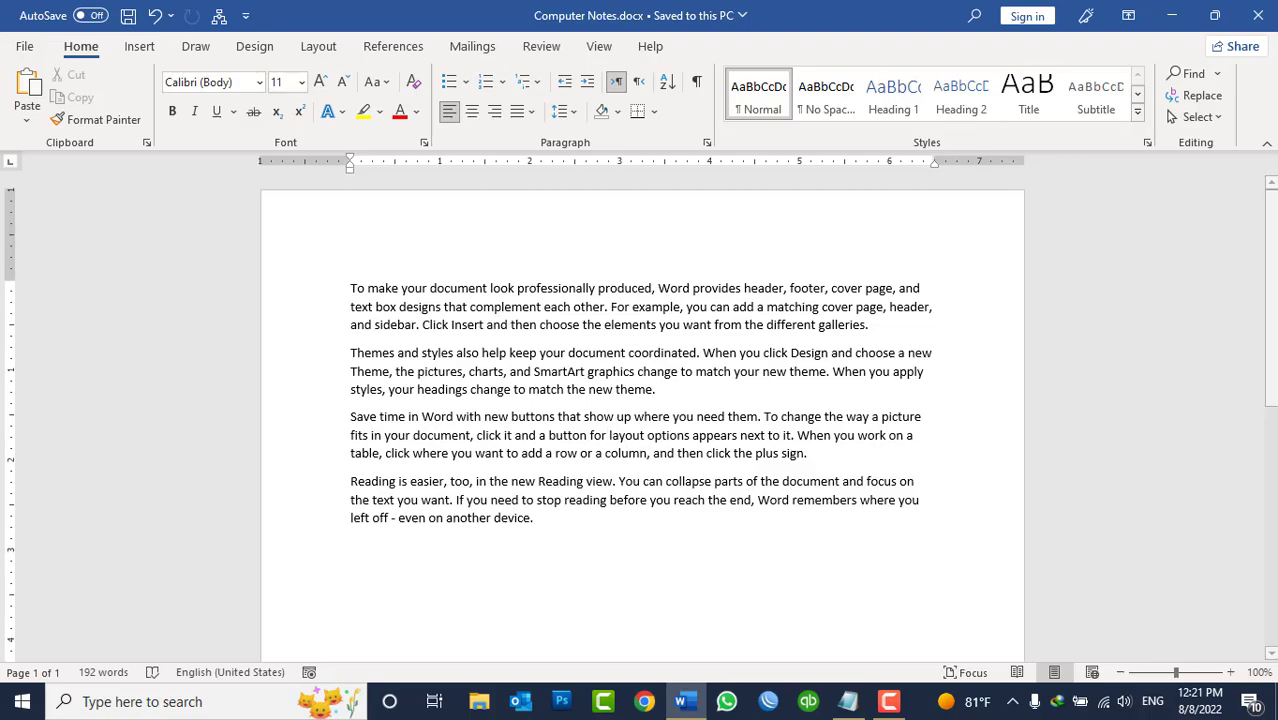
left_click(1258, 15)
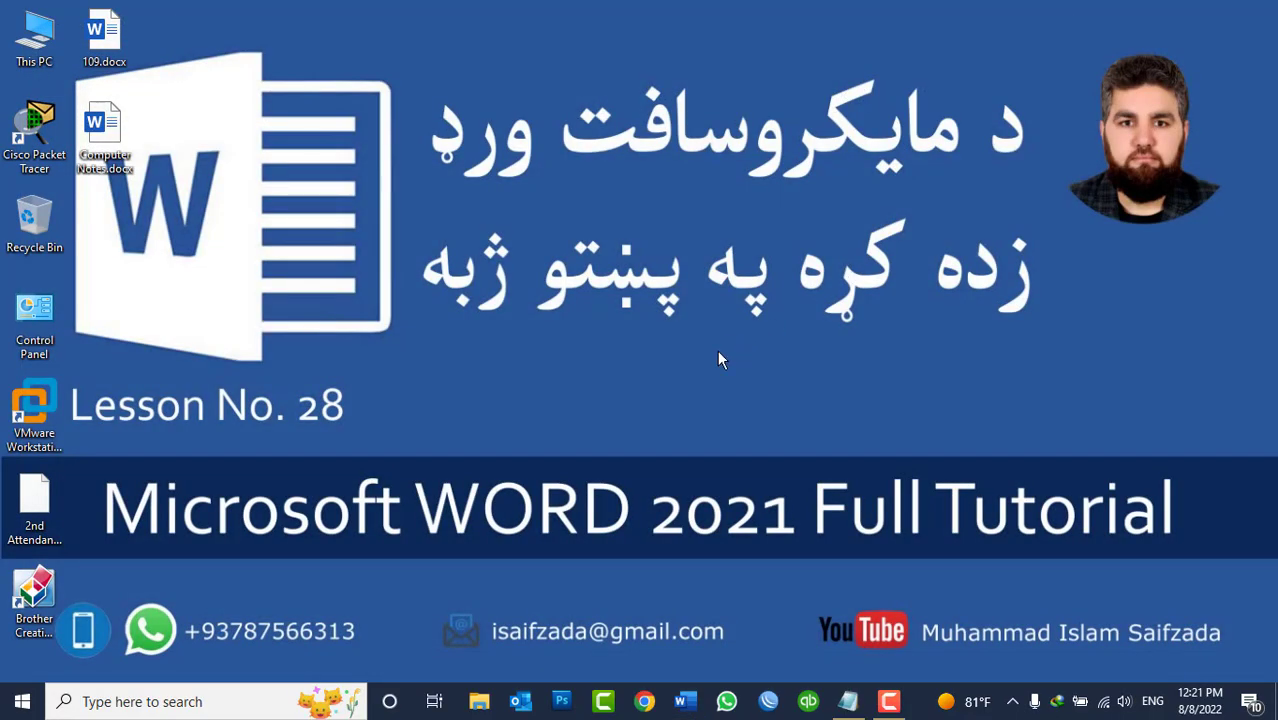